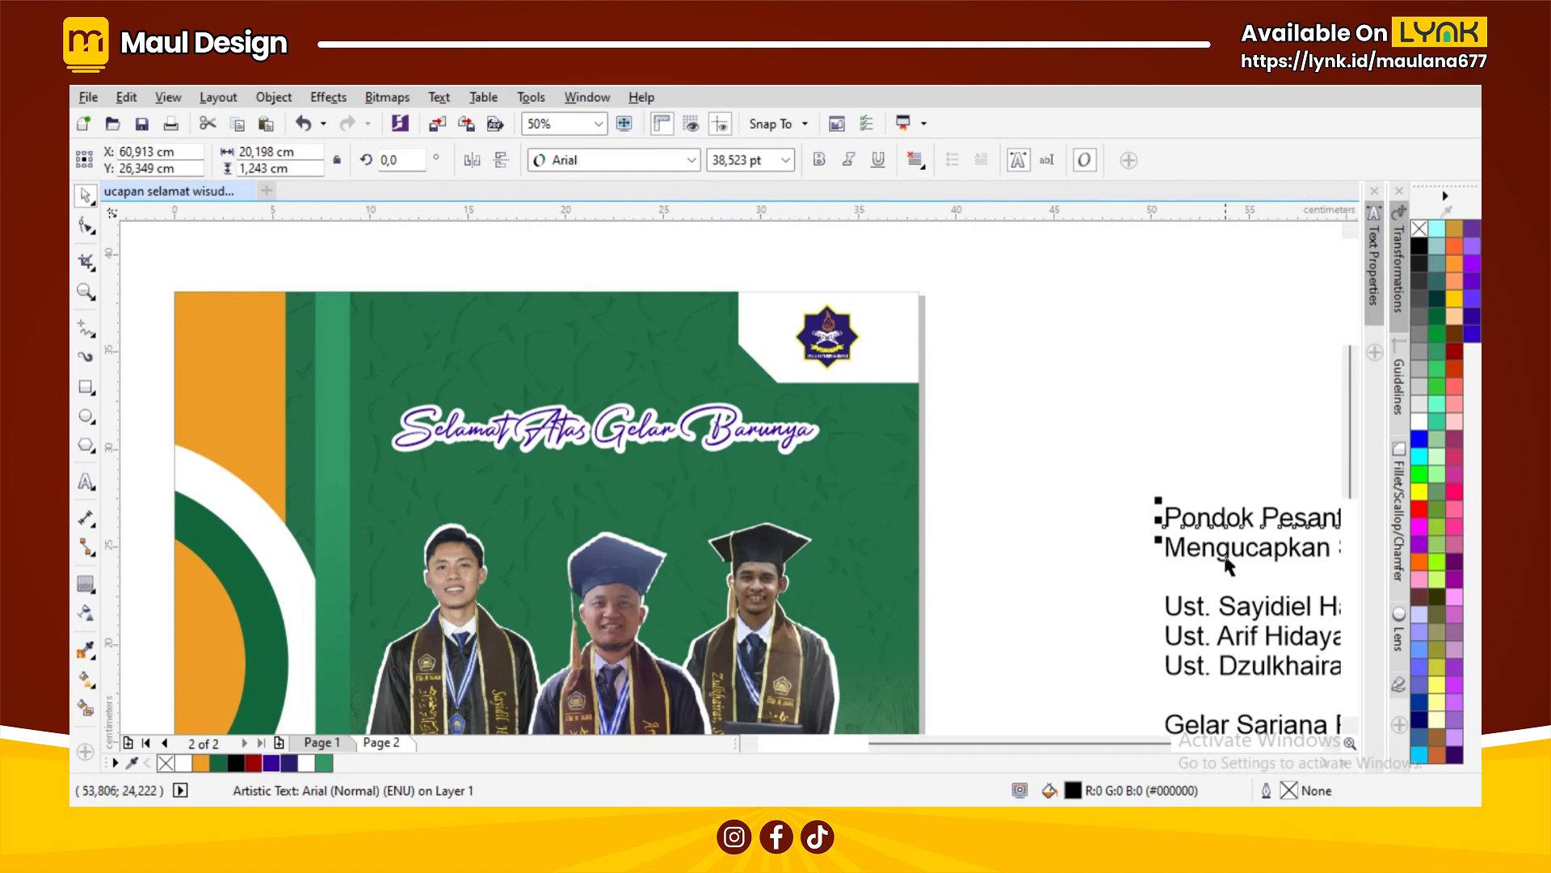
Step: Centre the line "Pondok Pesantren Darul Muttaqin" on the "Selamat Atas Gelar Barunya" heading and place it directly beneath that heading
{"action": "left_click", "coordinate": [1219, 549], "text": "shift"}
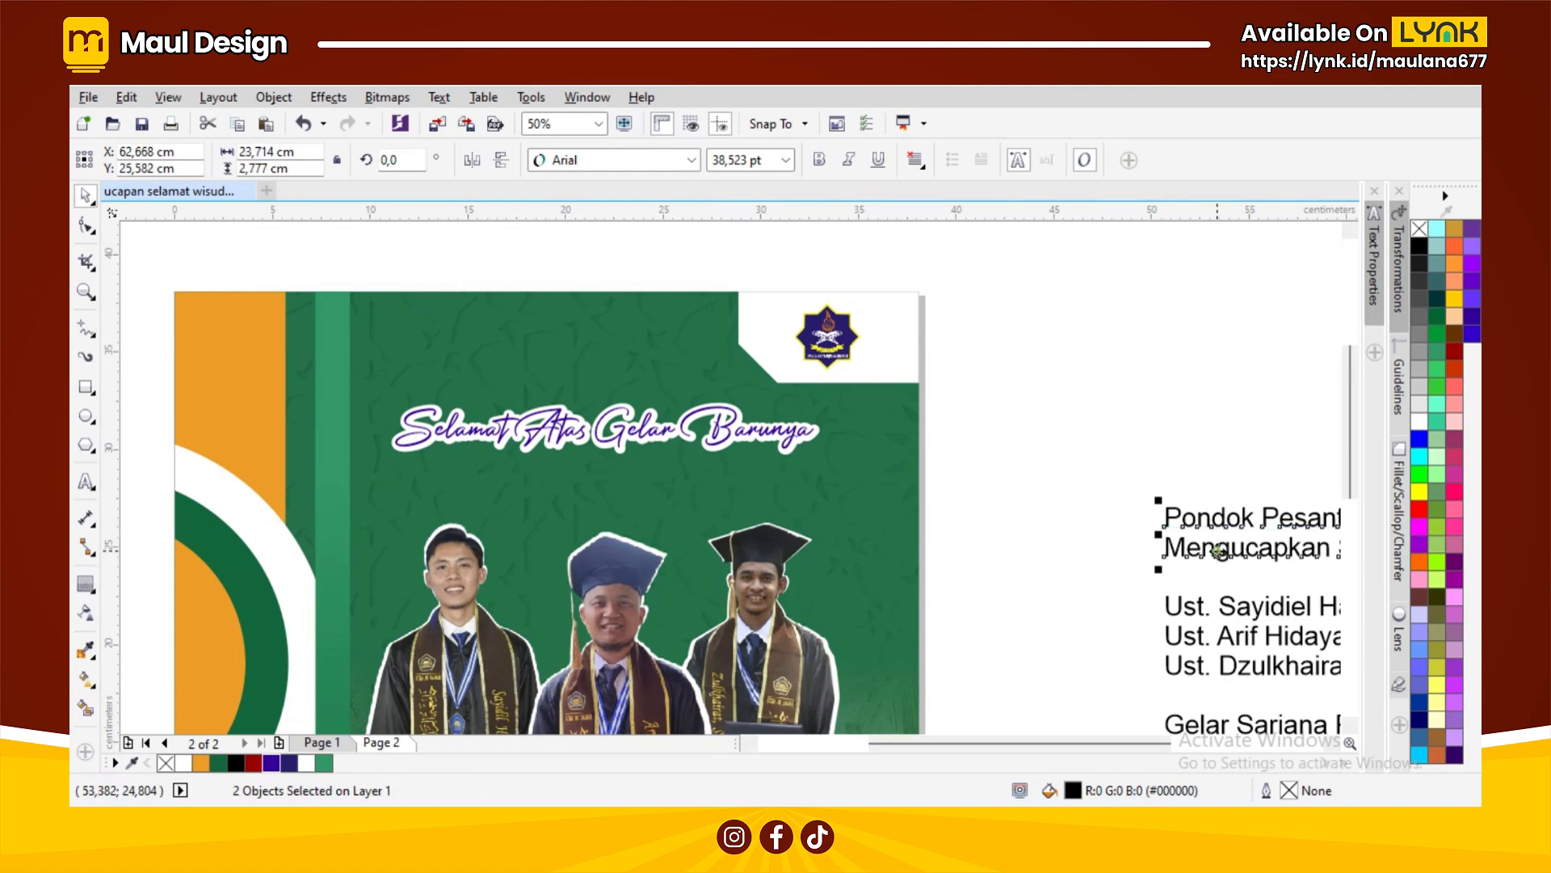
{"action": "scroll", "coordinate": [1034, 496], "scroll_direction": "down", "scroll_amount": 2}
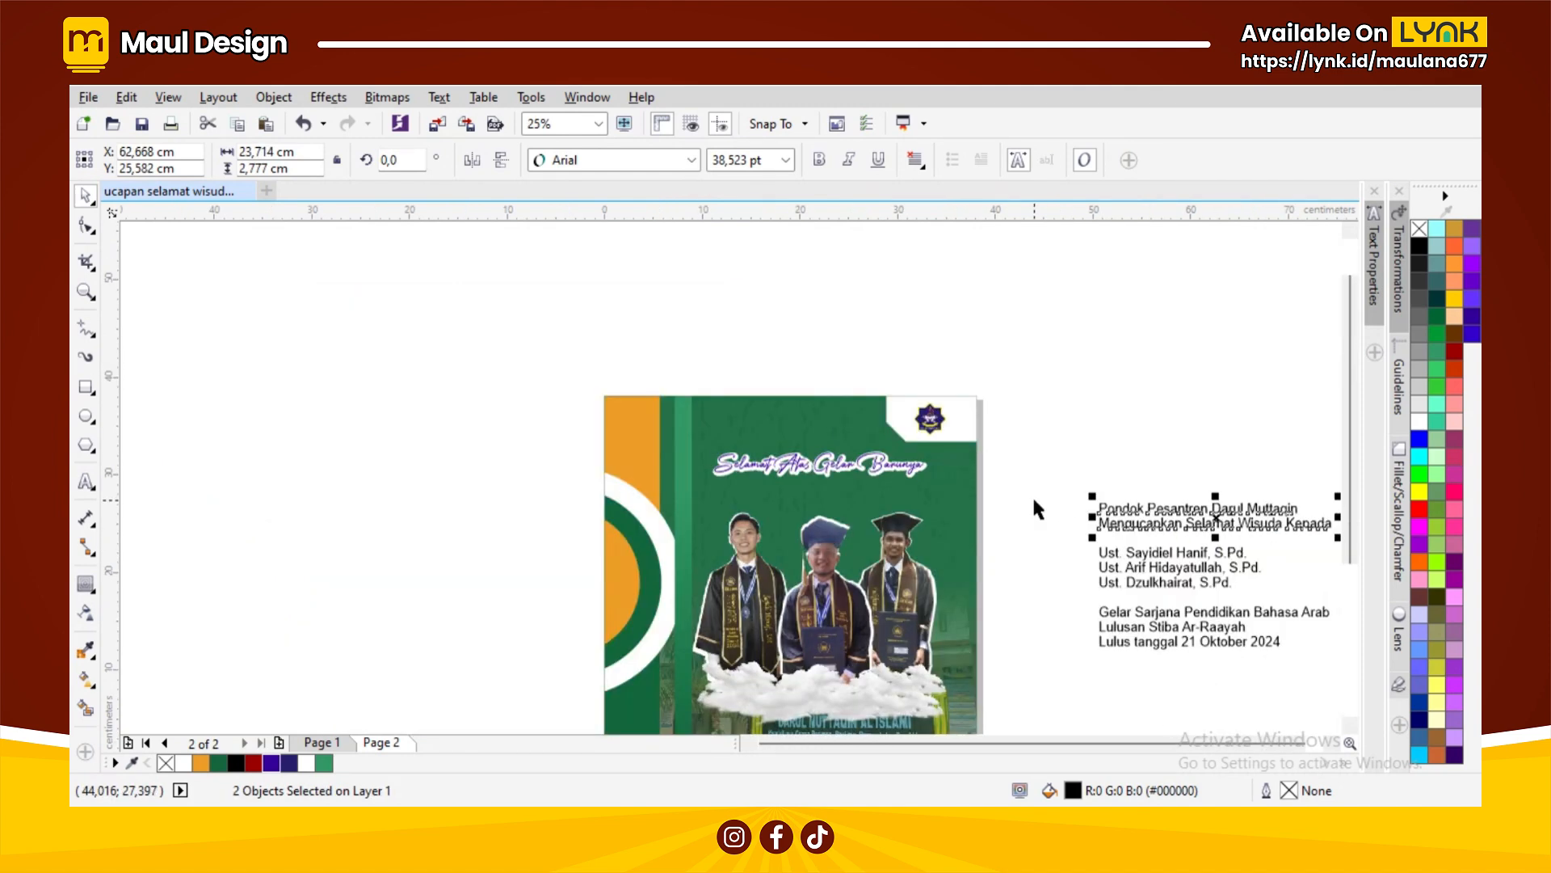
{"action": "left_click", "coordinate": [1091, 484]}
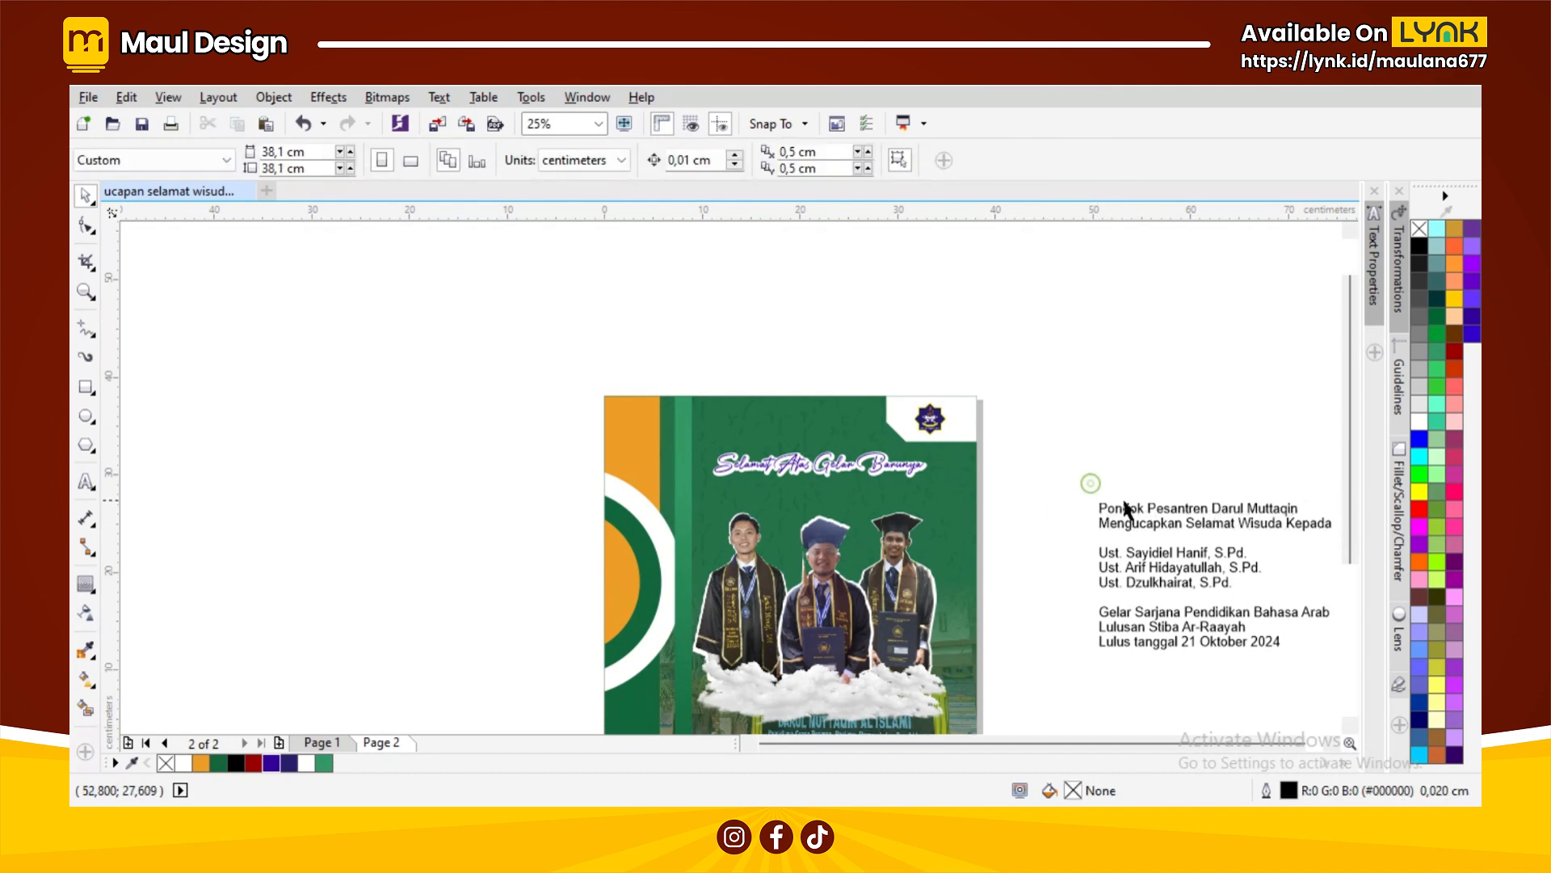
{"action": "left_click", "coordinate": [1131, 508]}
{"action": "left_click", "coordinate": [821, 465], "text": "shift"}
{"action": "key", "text": "c"}
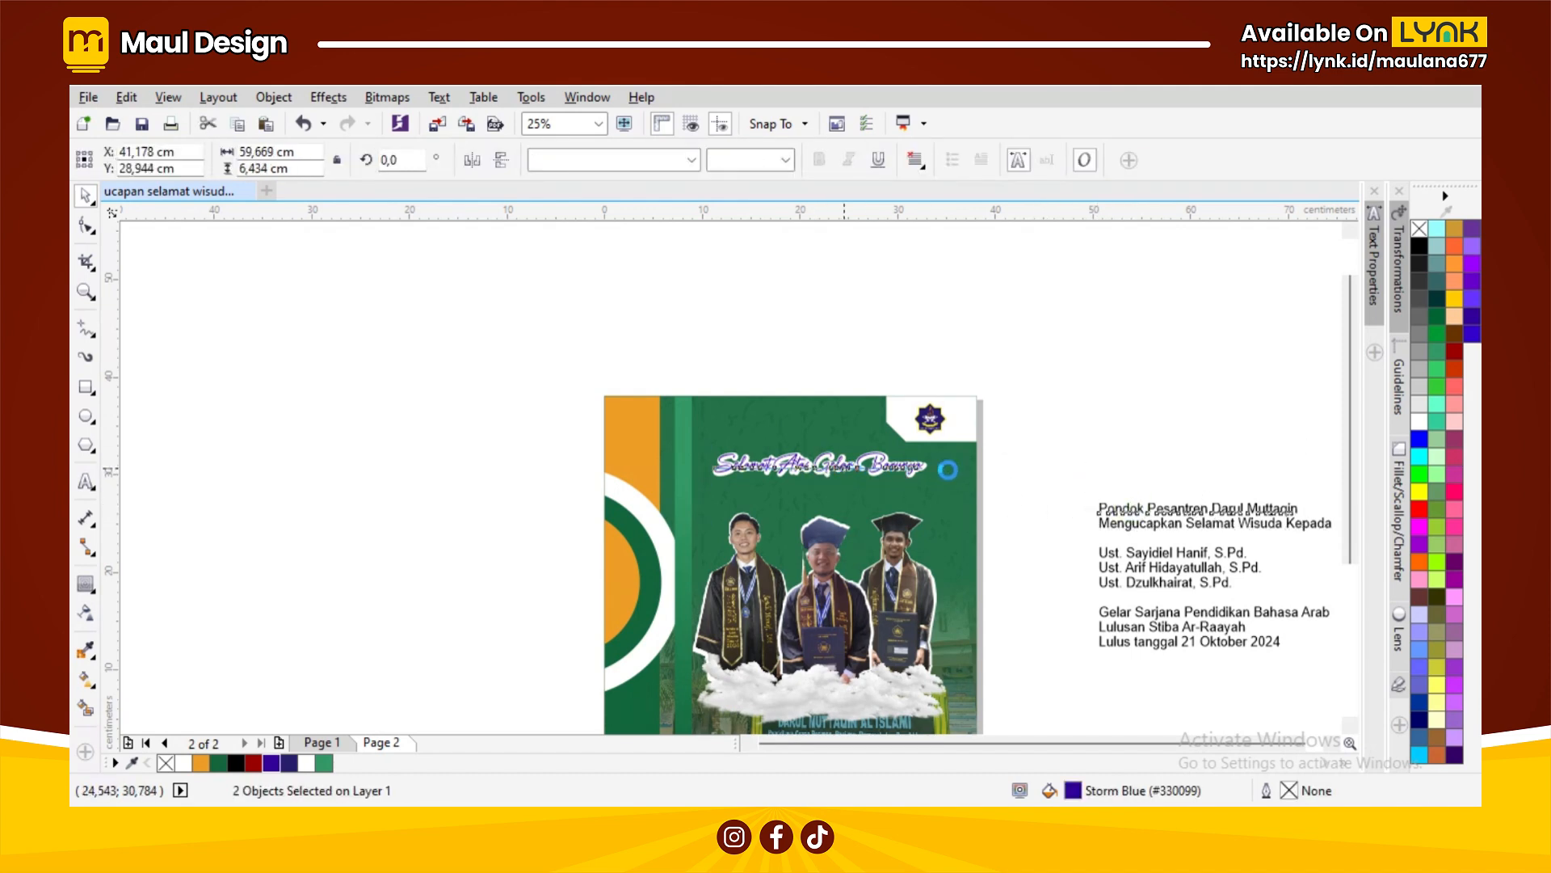
{"action": "left_click", "coordinate": [1042, 454]}
{"action": "left_click", "coordinate": [831, 514]}
{"action": "scroll", "coordinate": [832, 517], "scroll_direction": "up", "scroll_amount": 1}
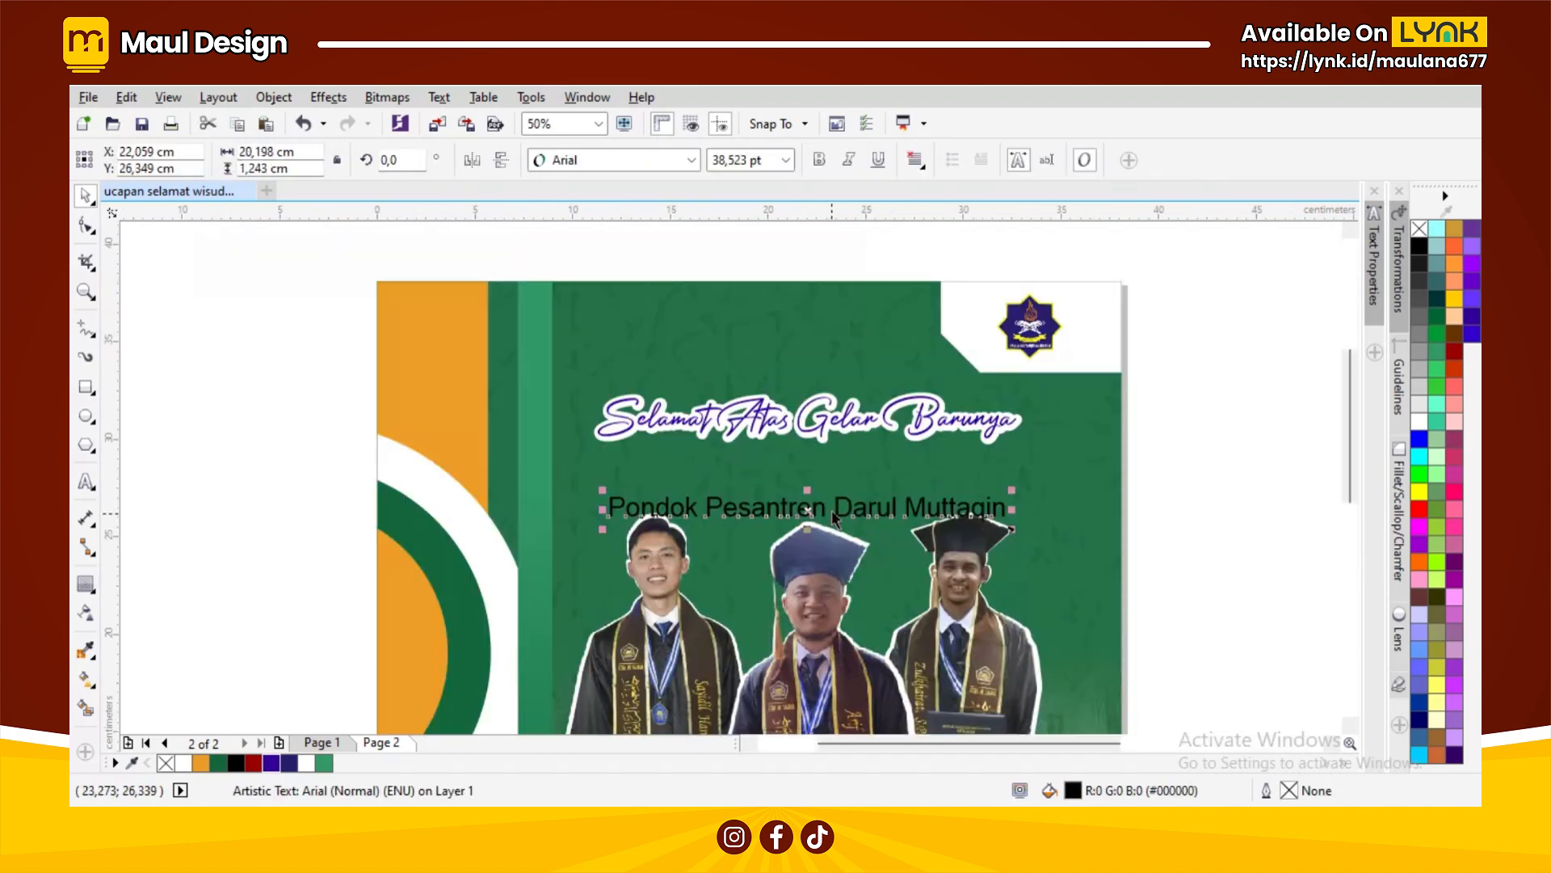
{"action": "left_click_drag", "start_coordinate": [832, 513], "coordinate": [812, 462]}
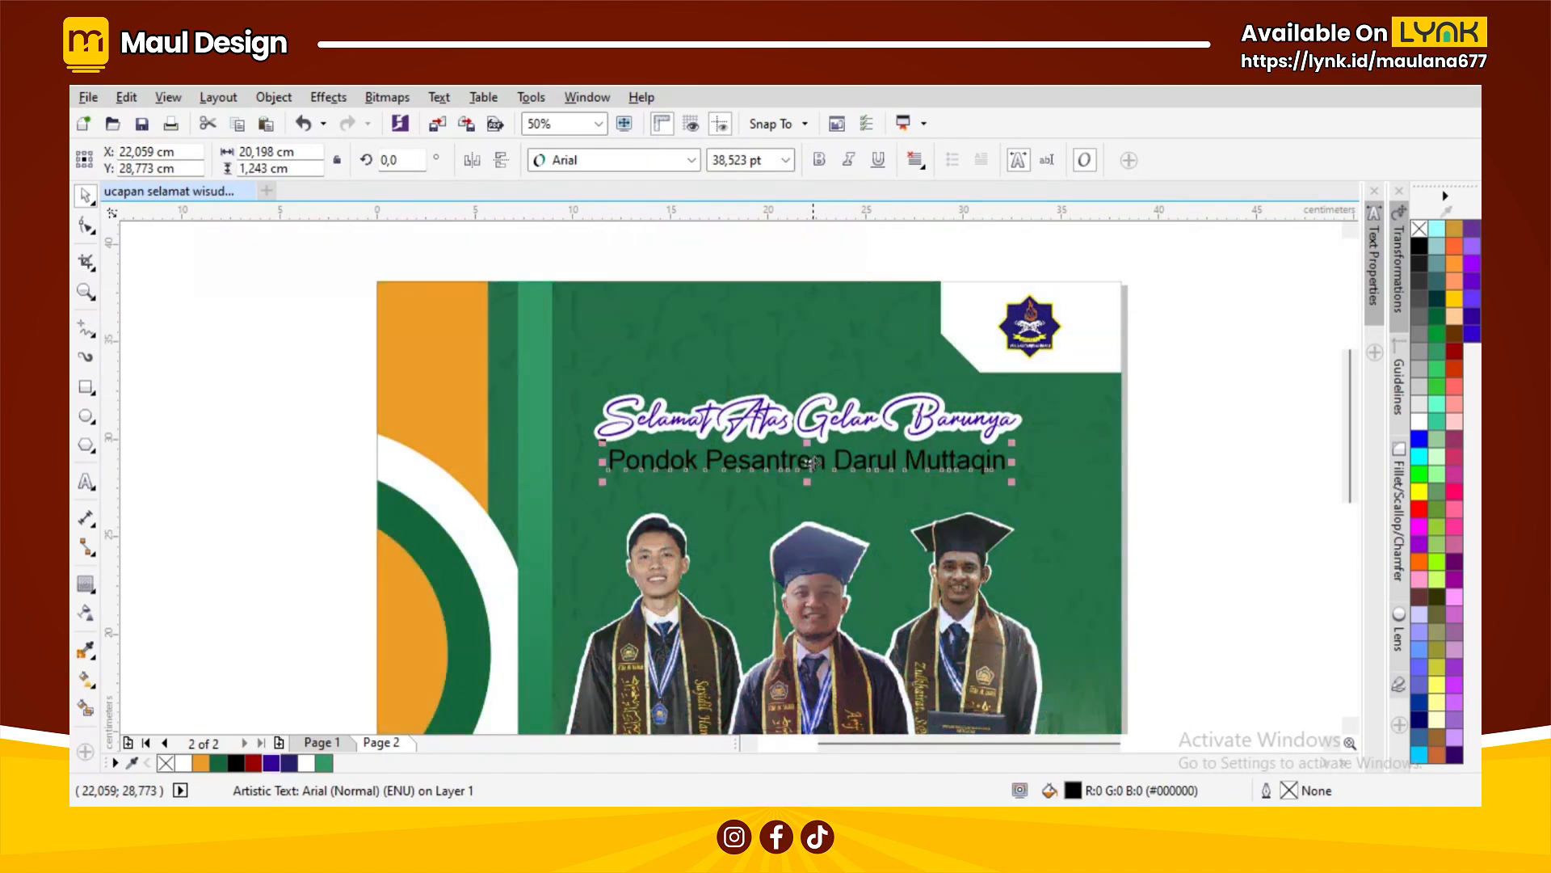
Step: Make the "Pondok Pesantren Darul Muttaqin" line bold and white, and centre it horizontally under the heading
{"action": "left_click", "coordinate": [691, 158]}
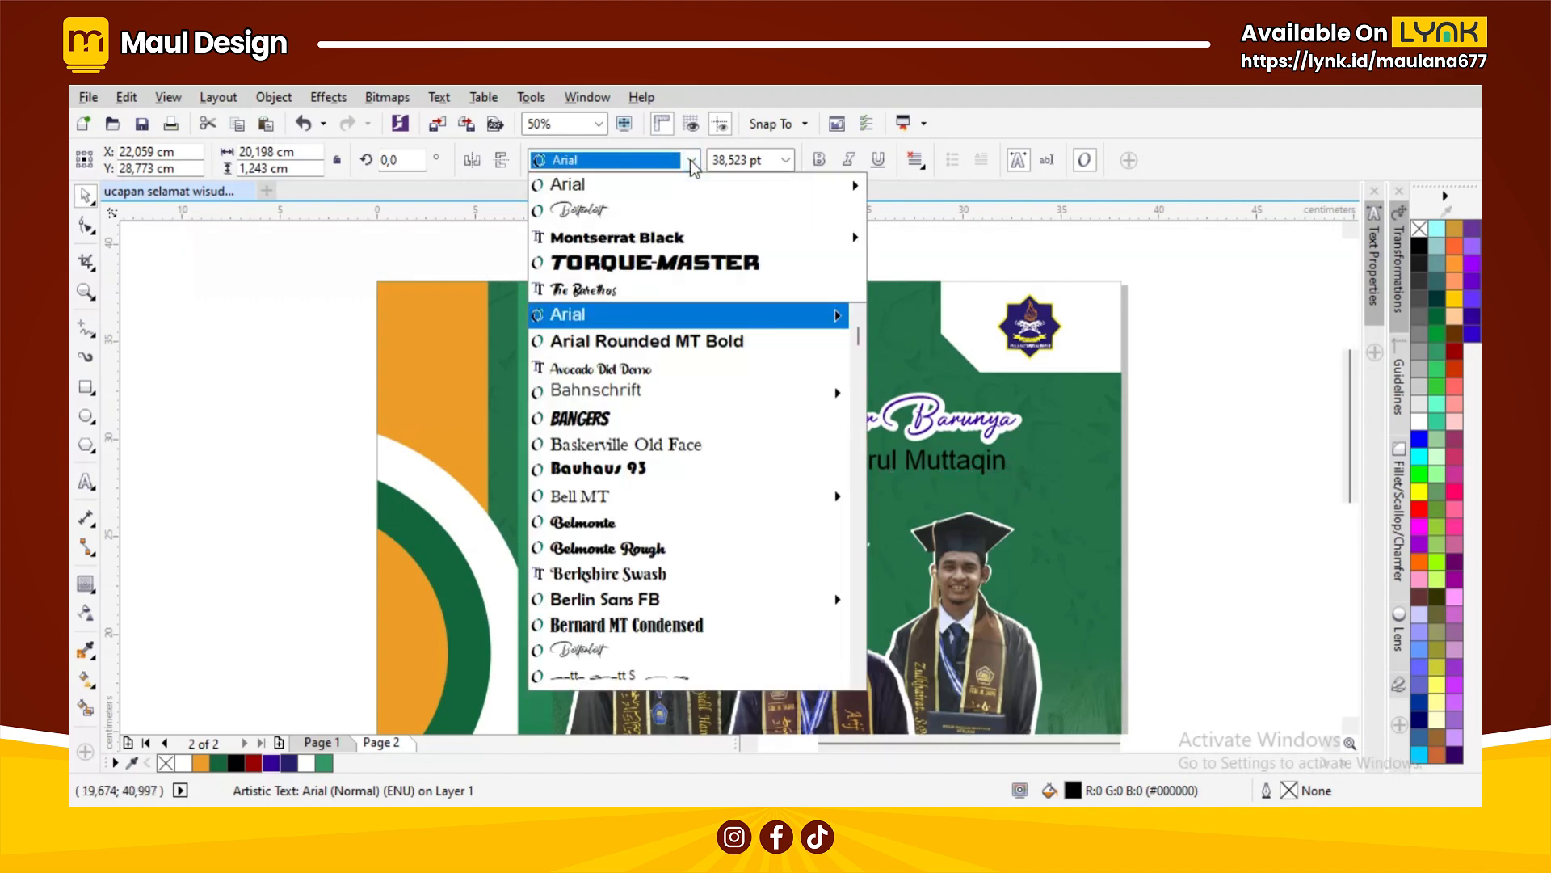
{"action": "left_click", "coordinate": [691, 160]}
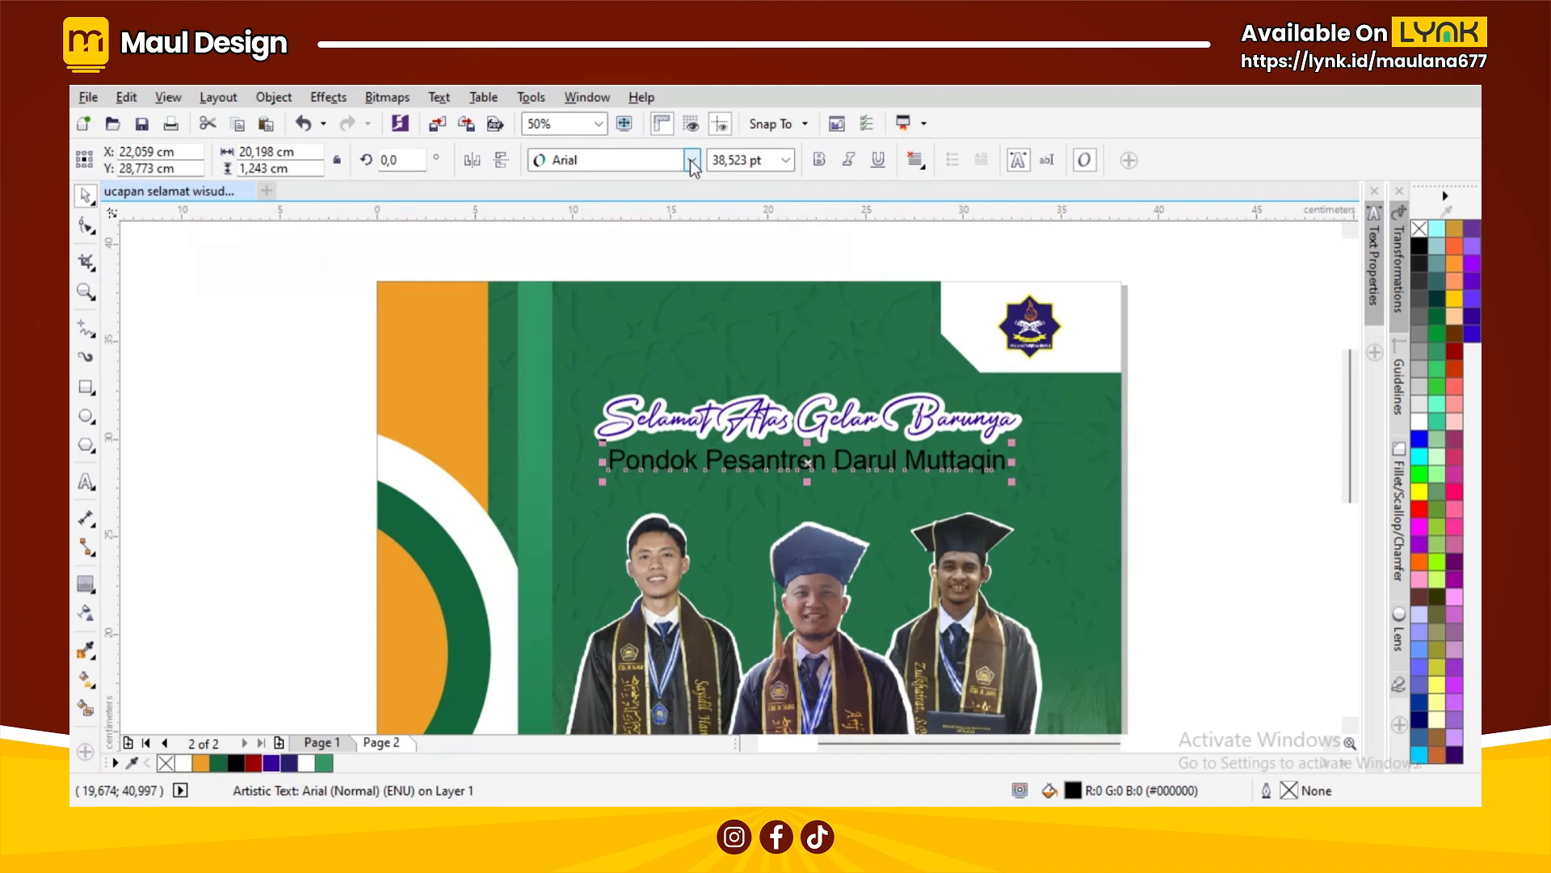
{"action": "left_click", "coordinate": [818, 166]}
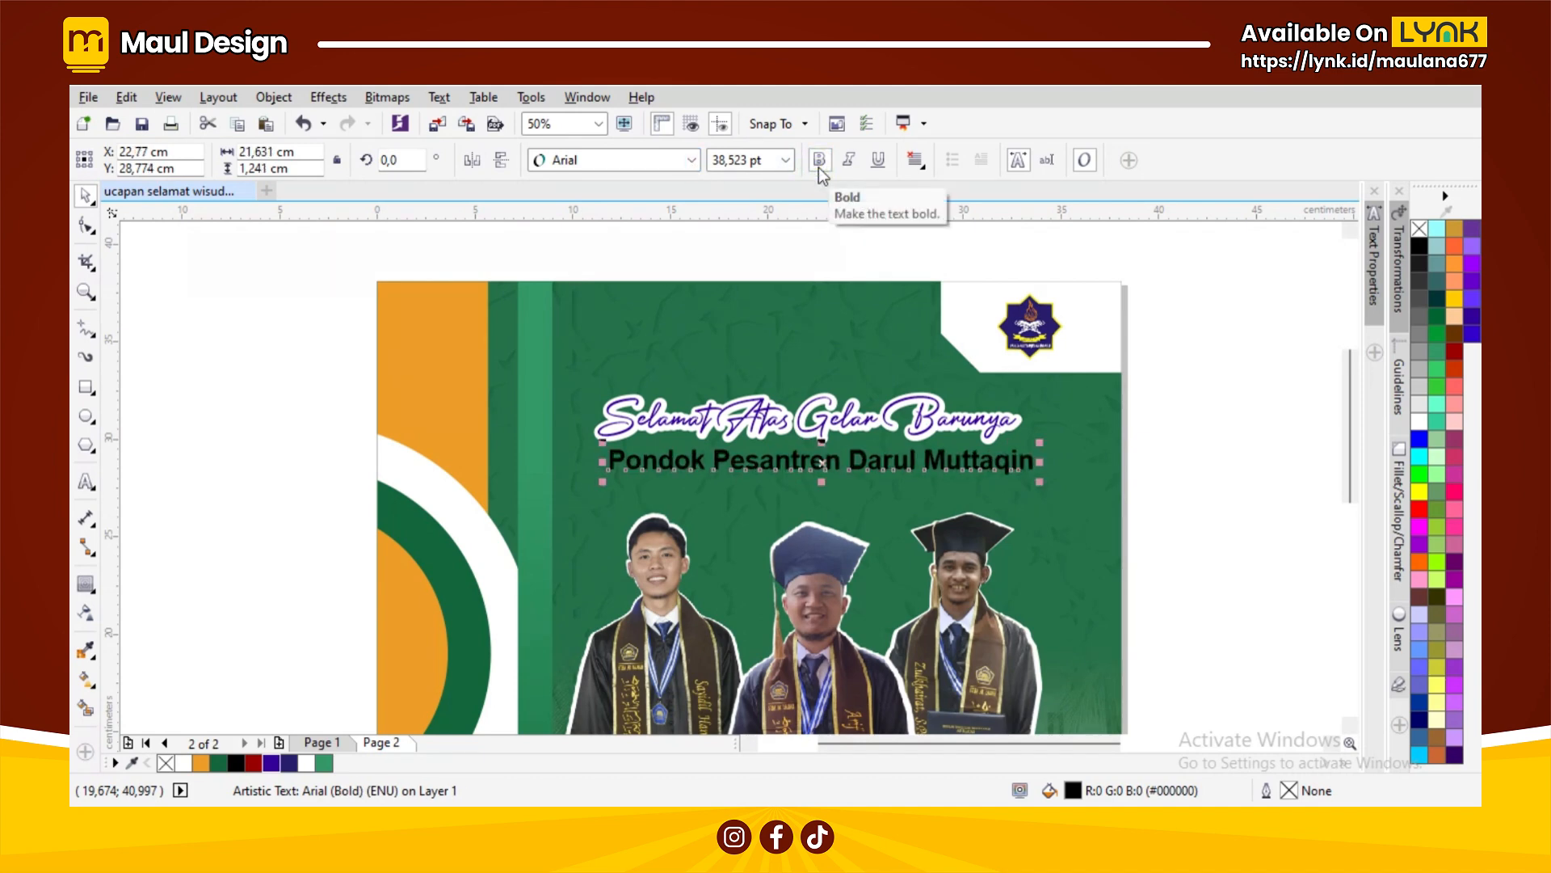
{"action": "left_click", "coordinate": [1419, 420]}
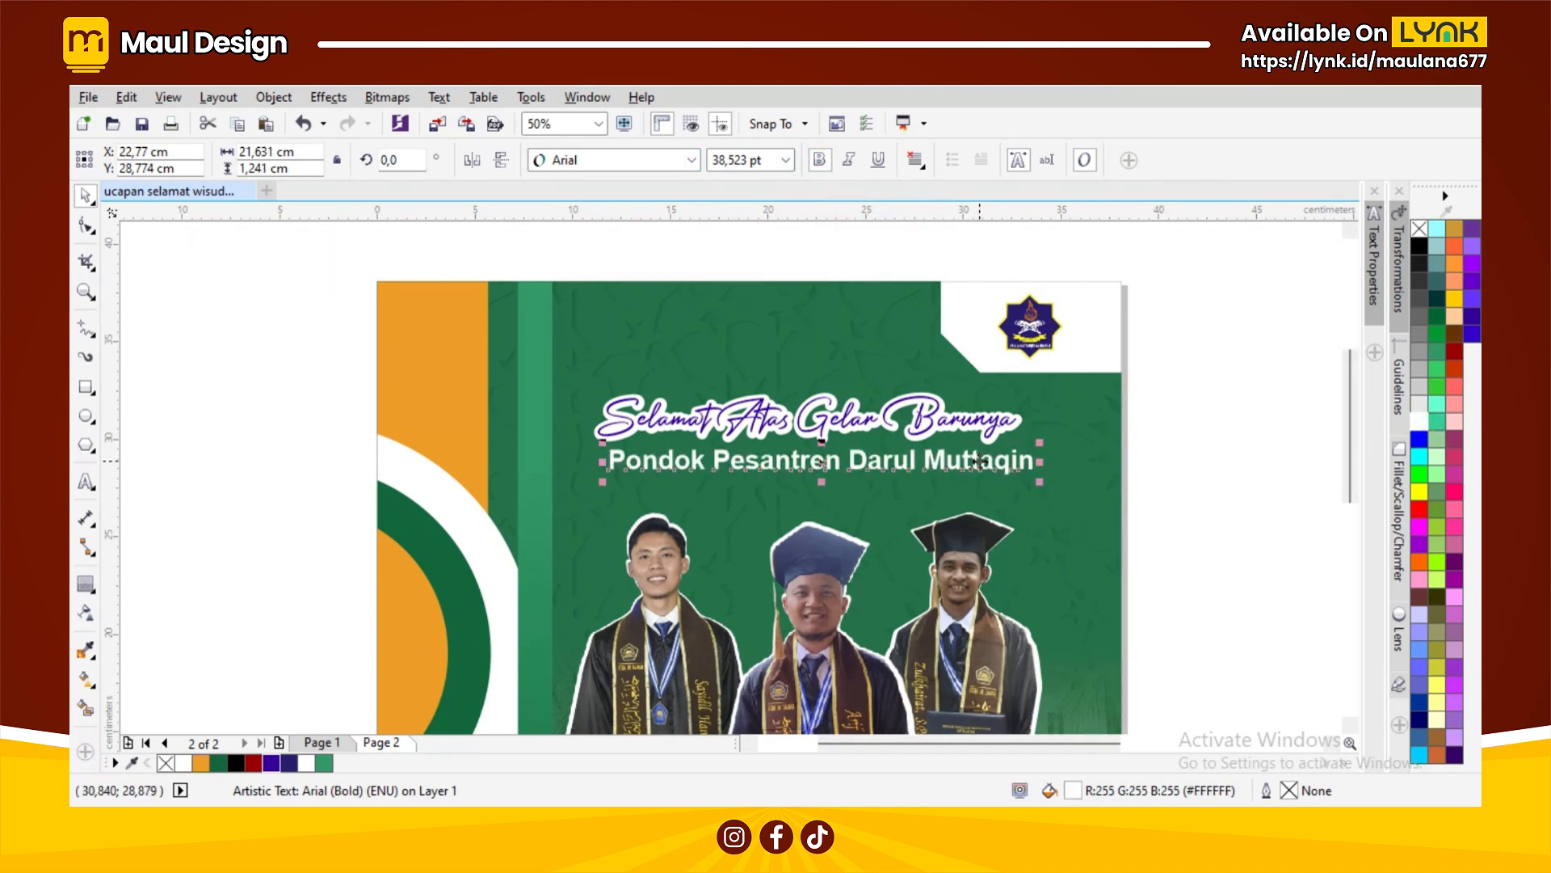
{"action": "left_click", "coordinate": [1001, 434], "text": "shift"}
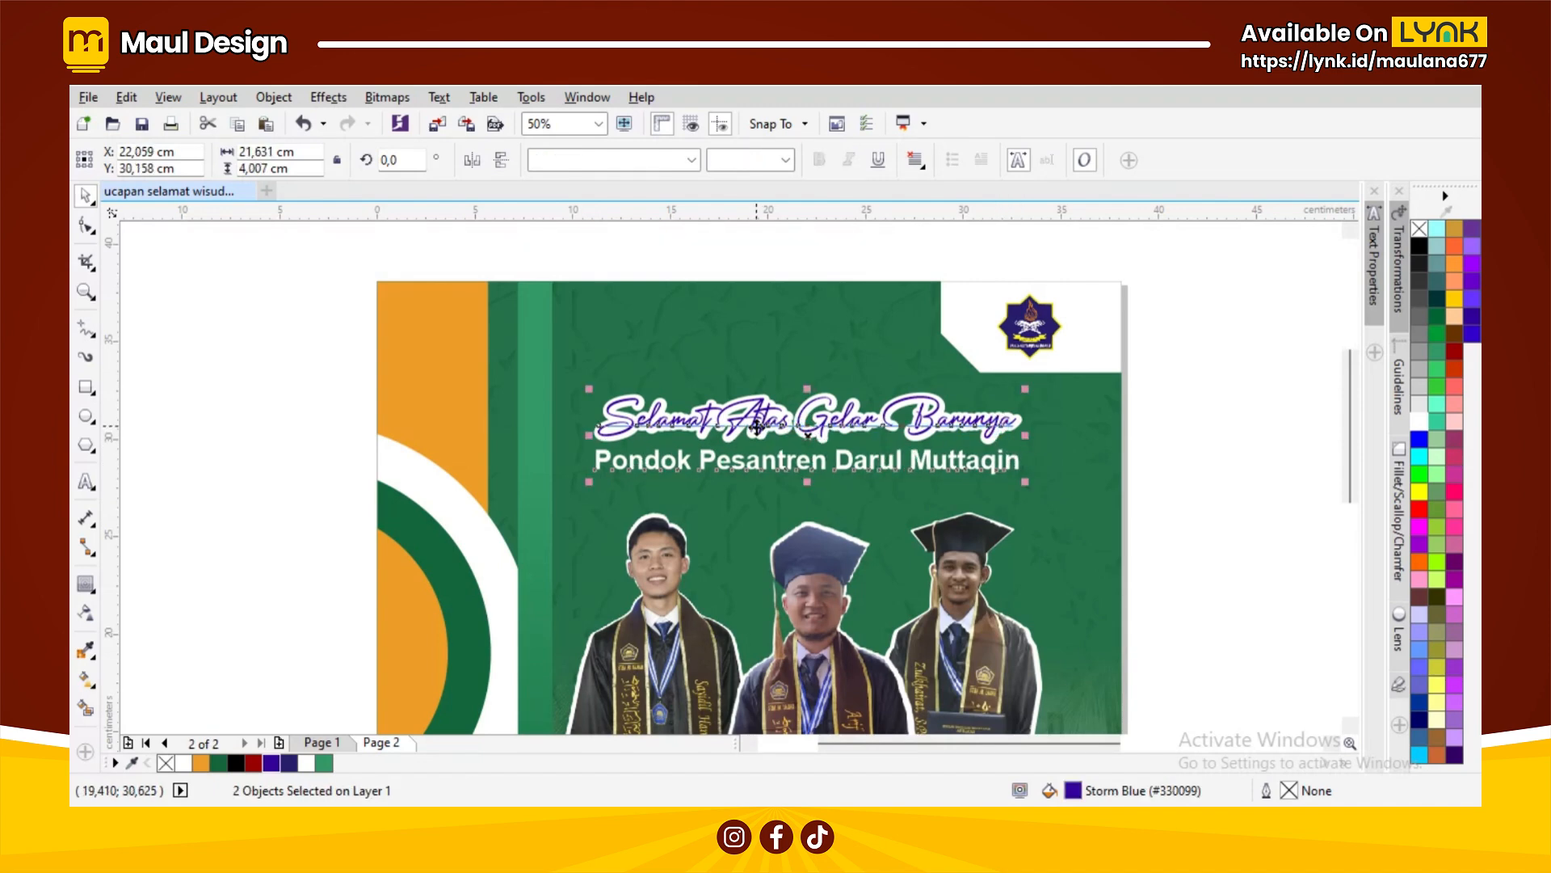
Step: Bring the line "Mengucapkan Selamat Wisuda Kepada" onto the poster and centre it horizontally on the "Pondok Pesantren Darul Muttaqin" line
{"action": "scroll", "coordinate": [756, 425], "scroll_direction": "down", "scroll_amount": 2}
{"action": "left_click", "coordinate": [1090, 447]}
{"action": "left_click", "coordinate": [1091, 480]}
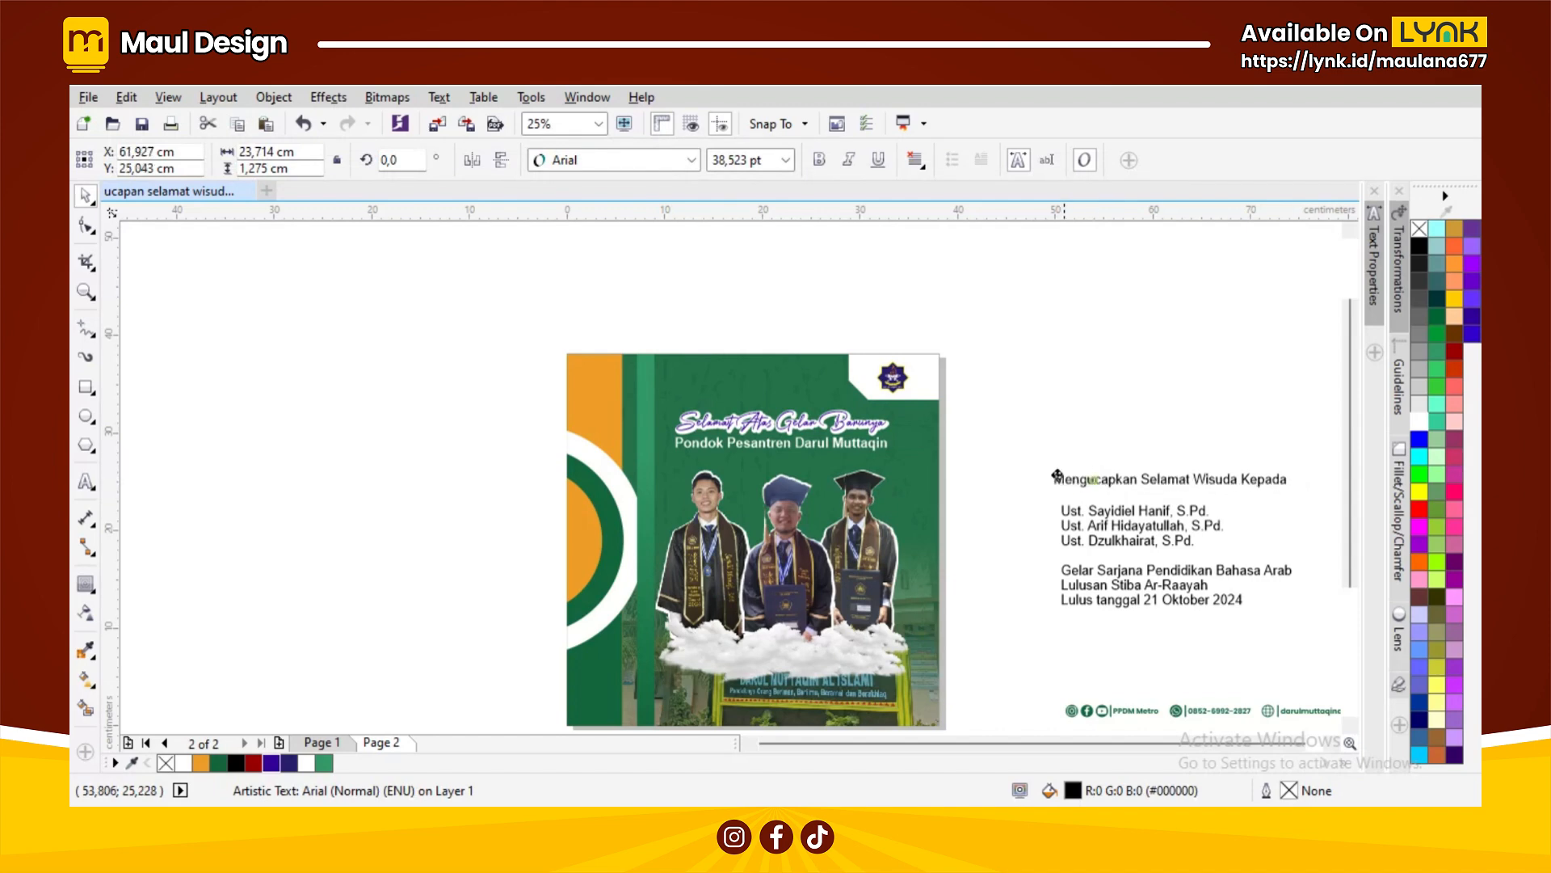
{"action": "left_click_drag", "start_coordinate": [1052, 474], "coordinate": [800, 453]}
{"action": "scroll", "coordinate": [800, 450], "scroll_direction": "up", "scroll_amount": 1}
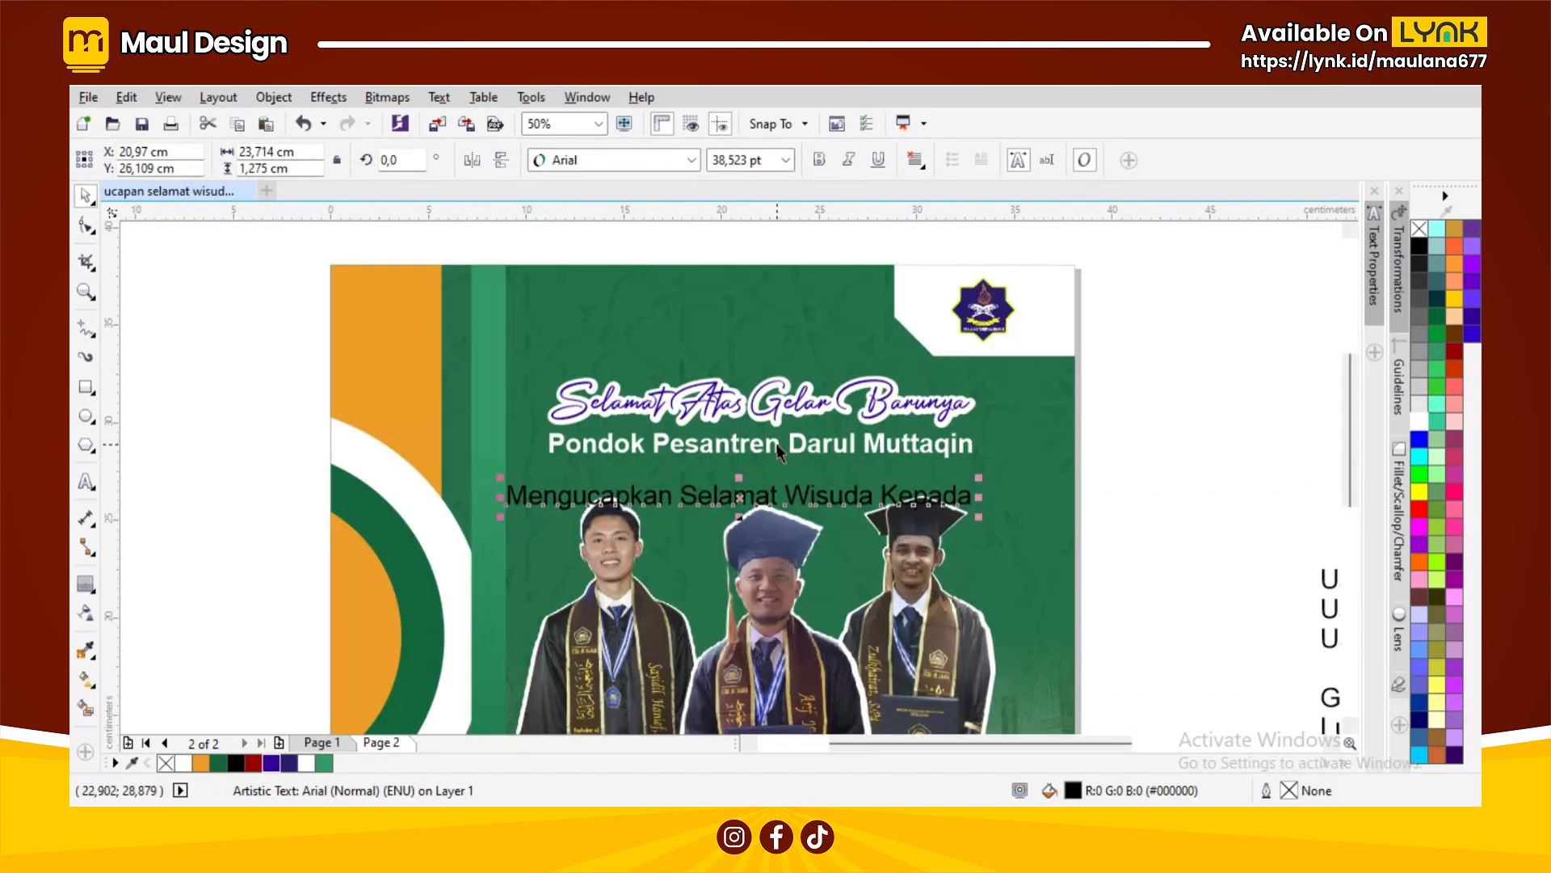
{"action": "left_click", "coordinate": [780, 450], "text": "shift"}
{"action": "key", "text": "c"}
{"action": "key", "text": "Escape"}
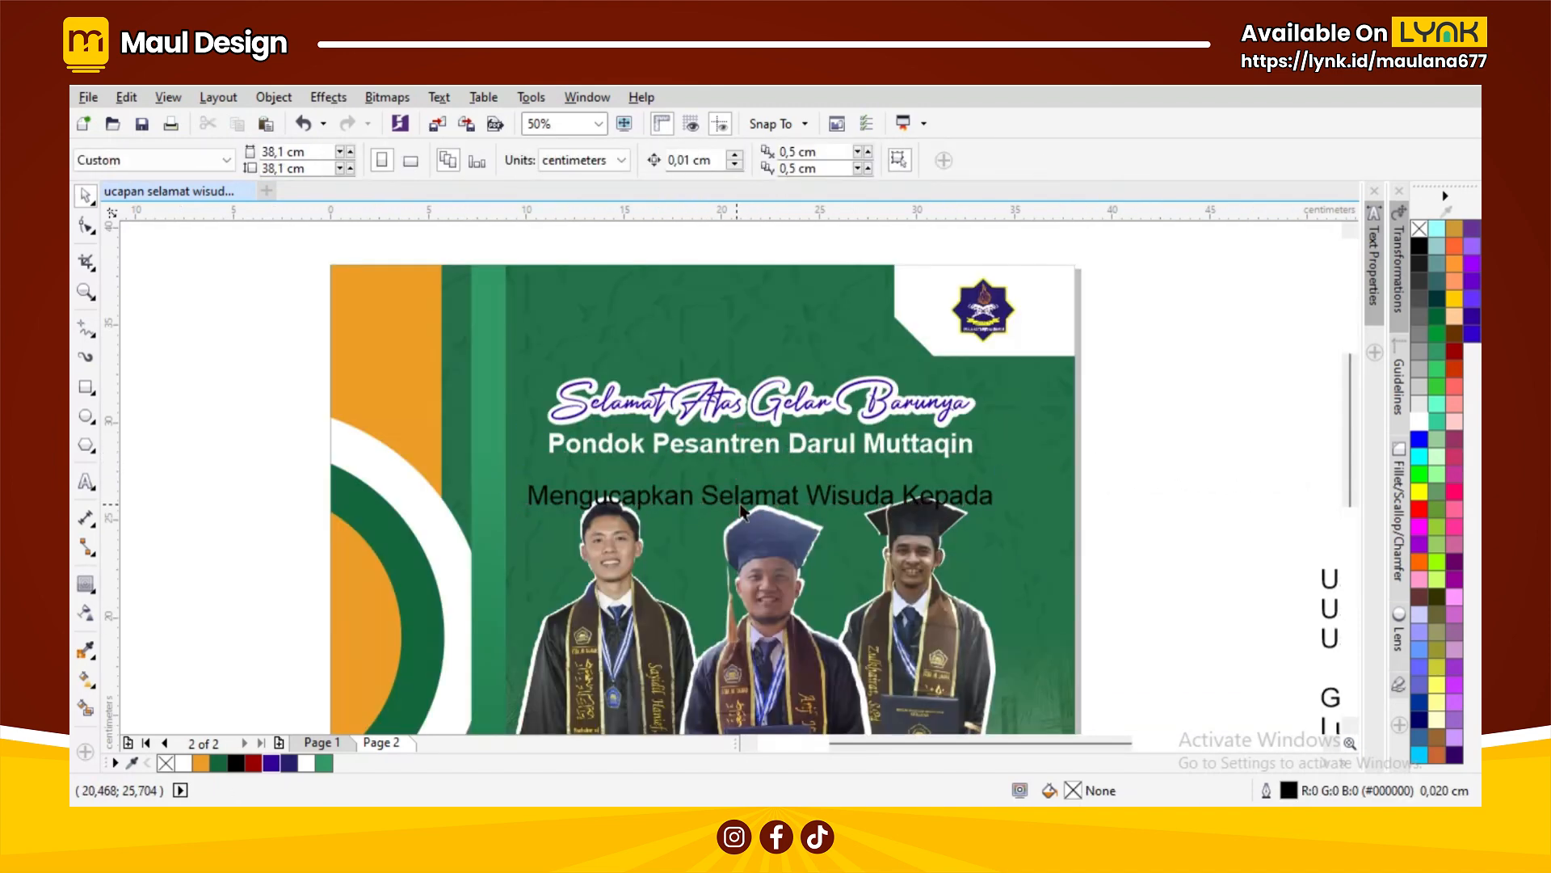
Step: Move the "Mengucapkan Selamat Wisuda Kepada" line up close beneath "Pondok Pesantren Darul Muttaqin" and set its font size to 36 pt
{"action": "left_click", "coordinate": [742, 511]}
{"action": "left_click_drag", "start_coordinate": [743, 501], "coordinate": [841, 467]}
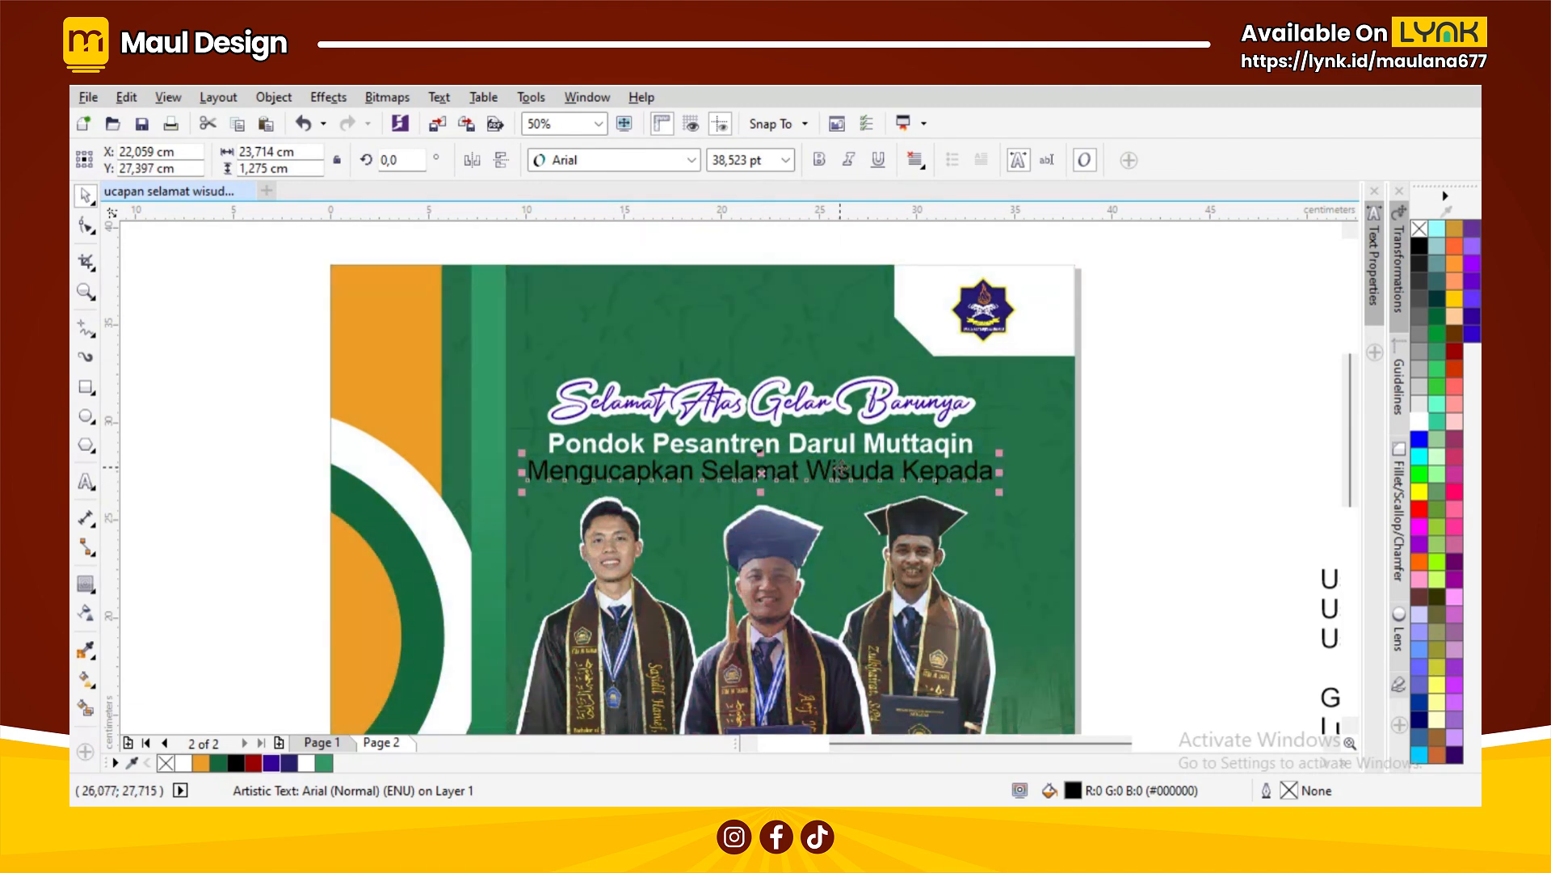
{"action": "left_click", "coordinate": [783, 165]}
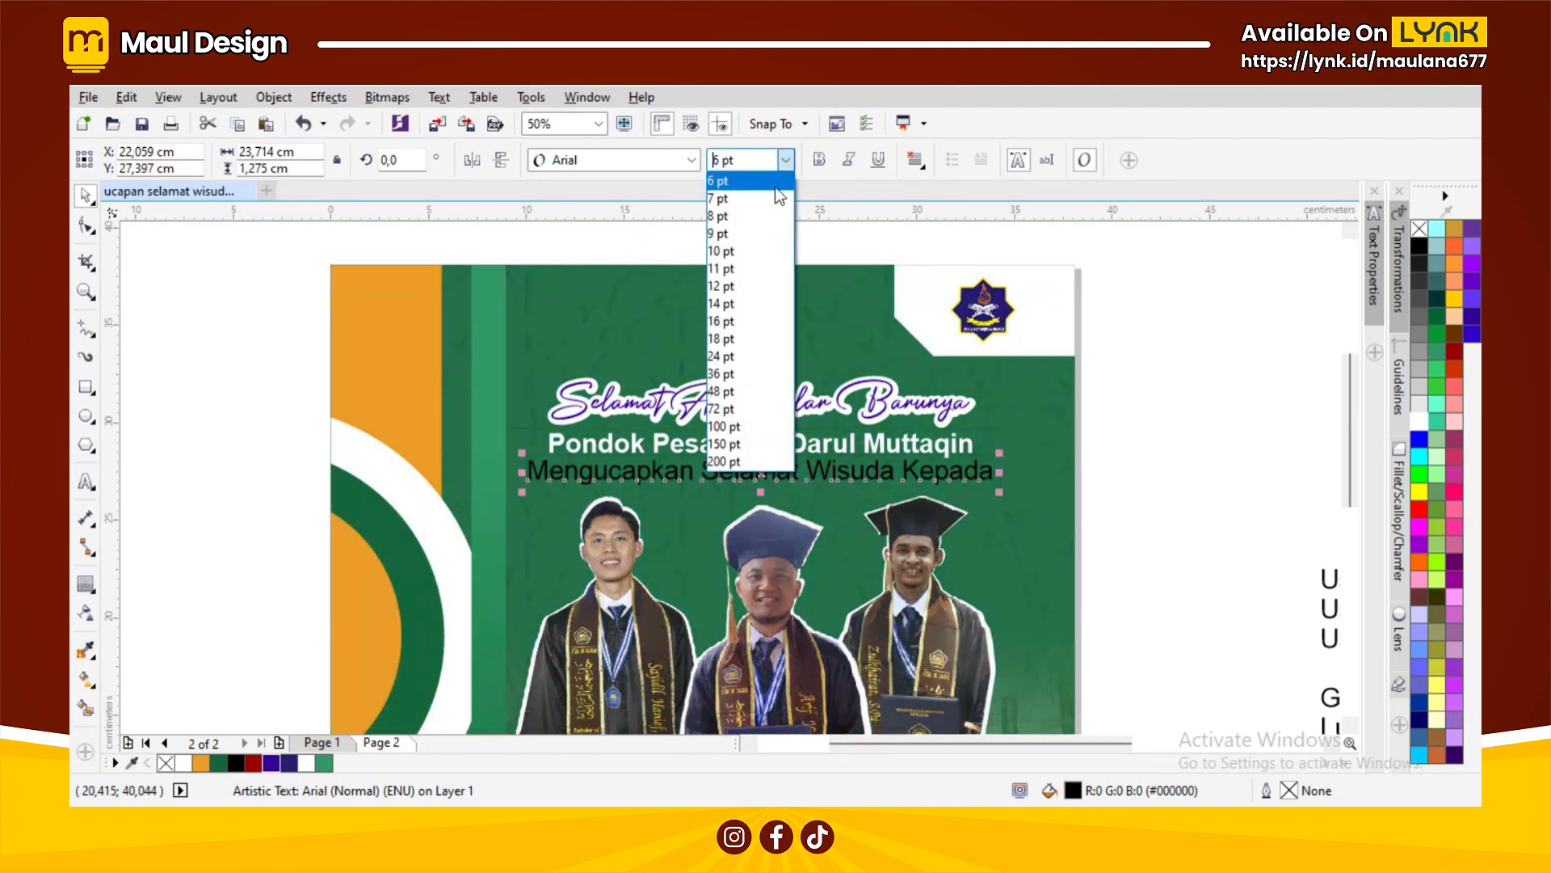
{"action": "left_click", "coordinate": [731, 374]}
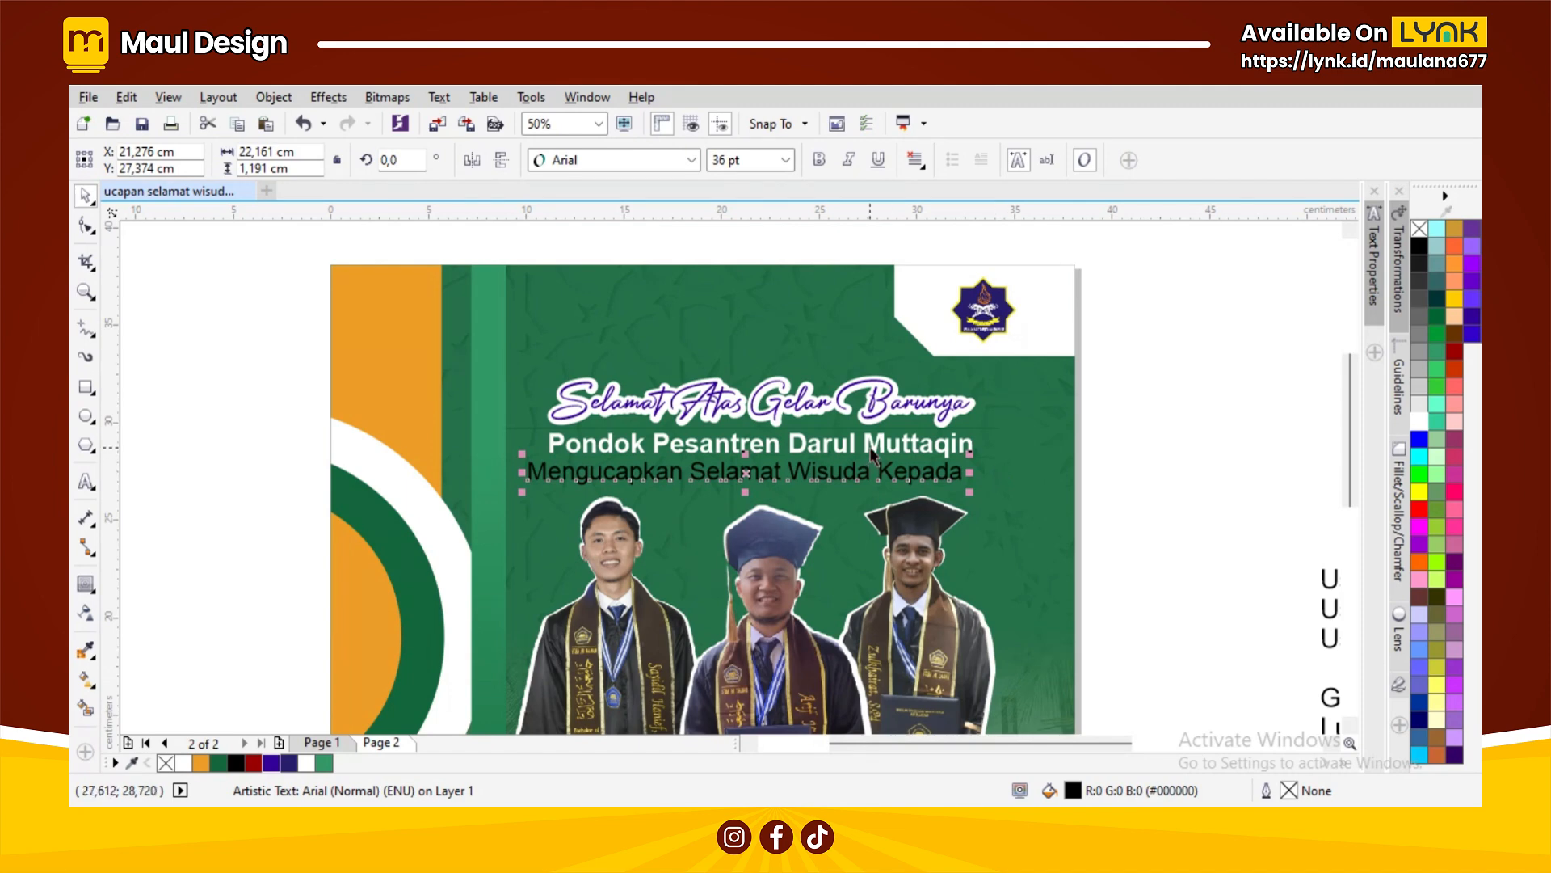
Step: Move the "Selamat Atas Gelar Barunya" heading up slightly and set its font size to 50 pt
{"action": "left_click", "coordinate": [847, 405]}
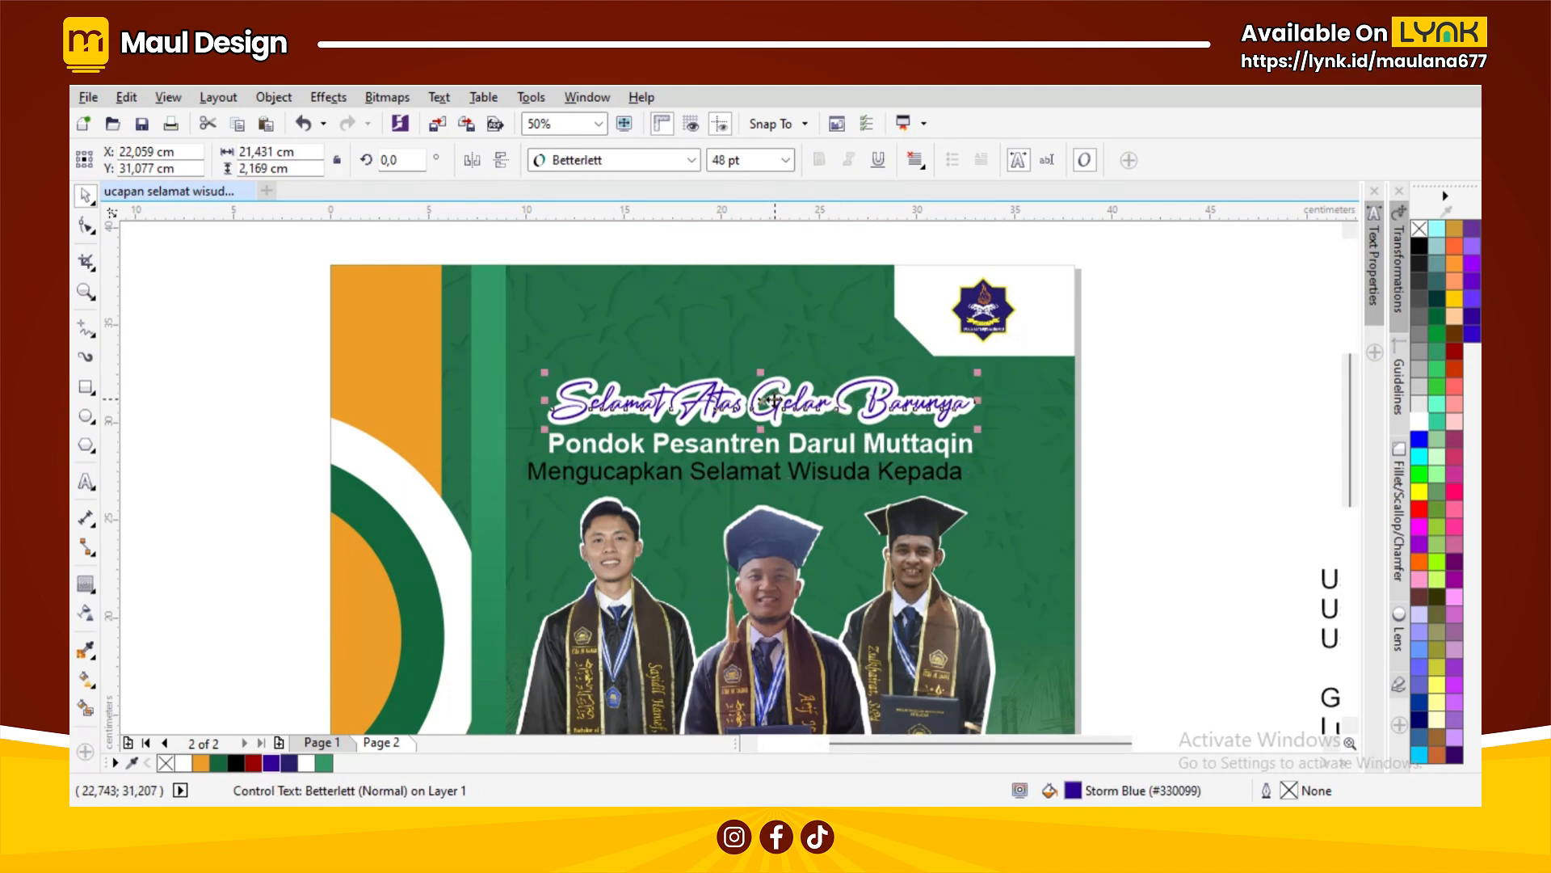
{"action": "left_click_drag", "start_coordinate": [767, 401], "coordinate": [766, 391]}
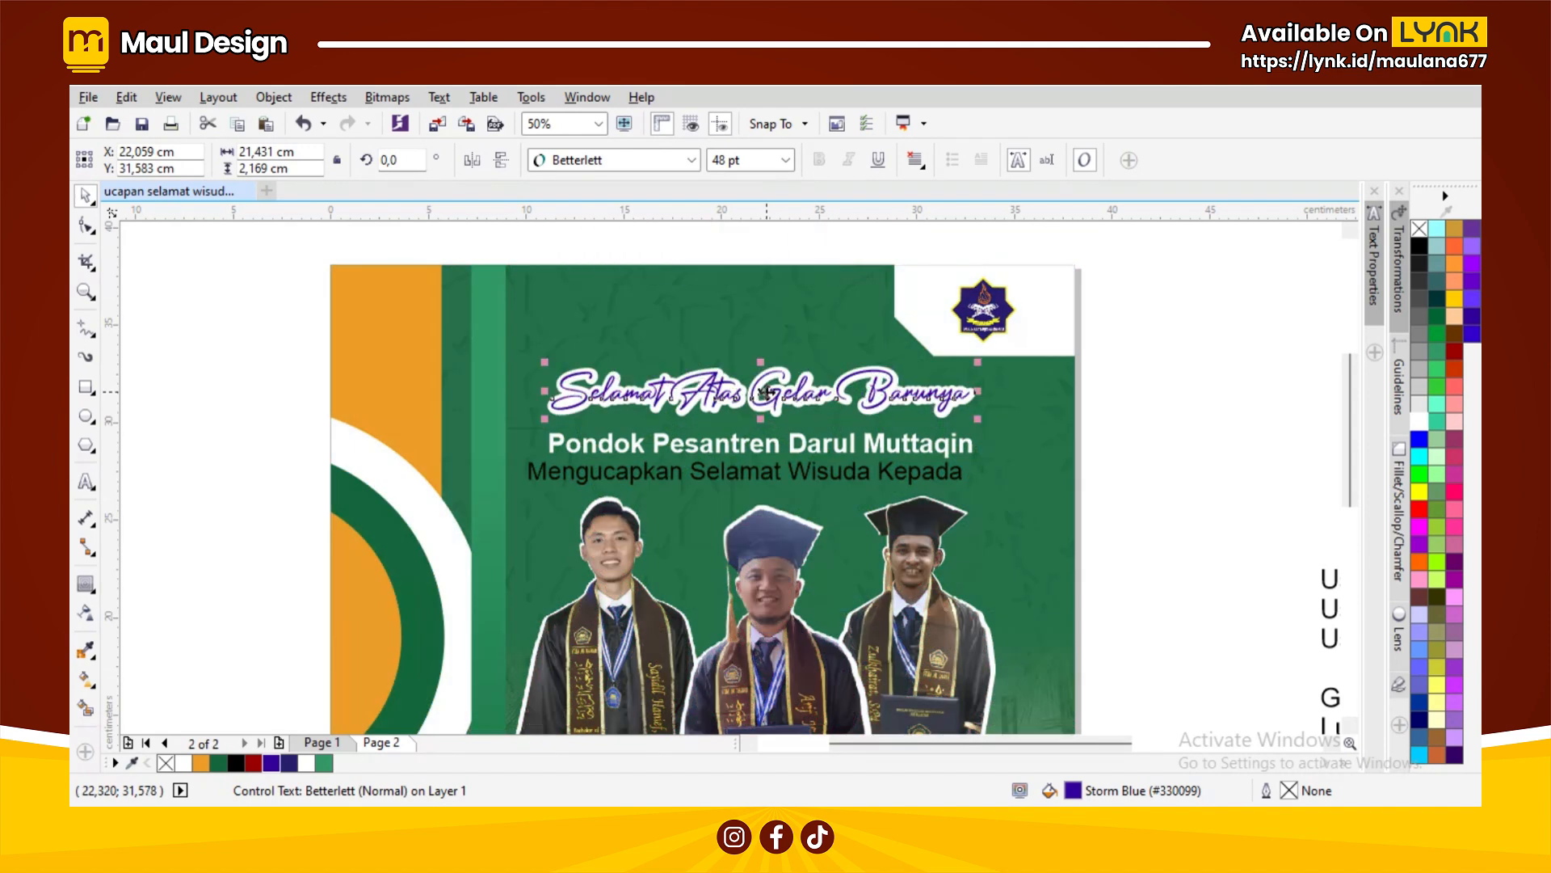
{"action": "left_click", "coordinate": [787, 168]}
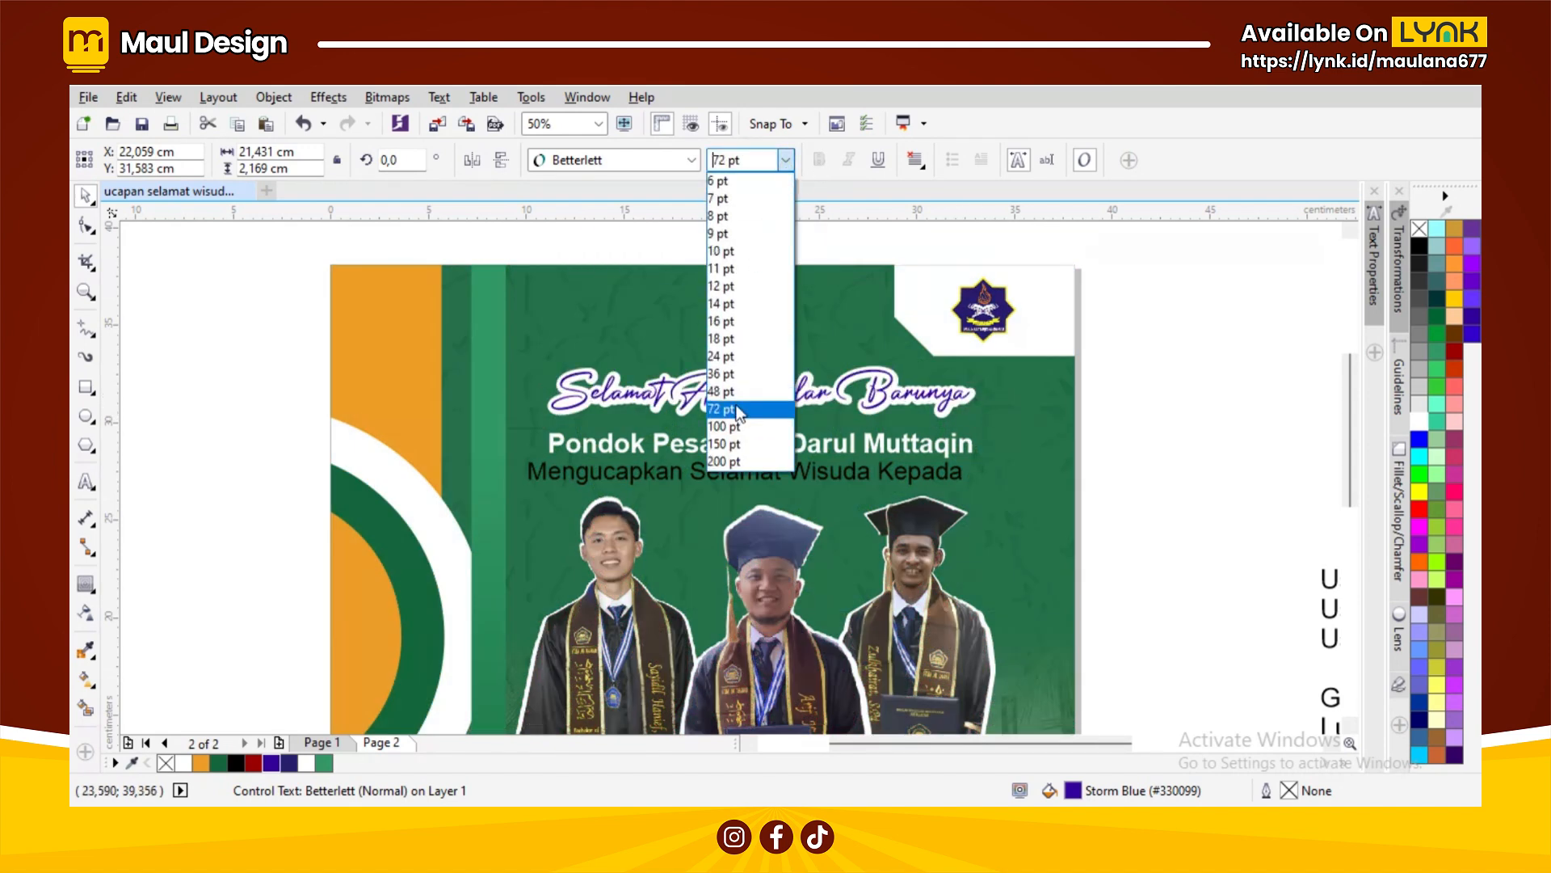
{"action": "left_click", "coordinate": [729, 167]}
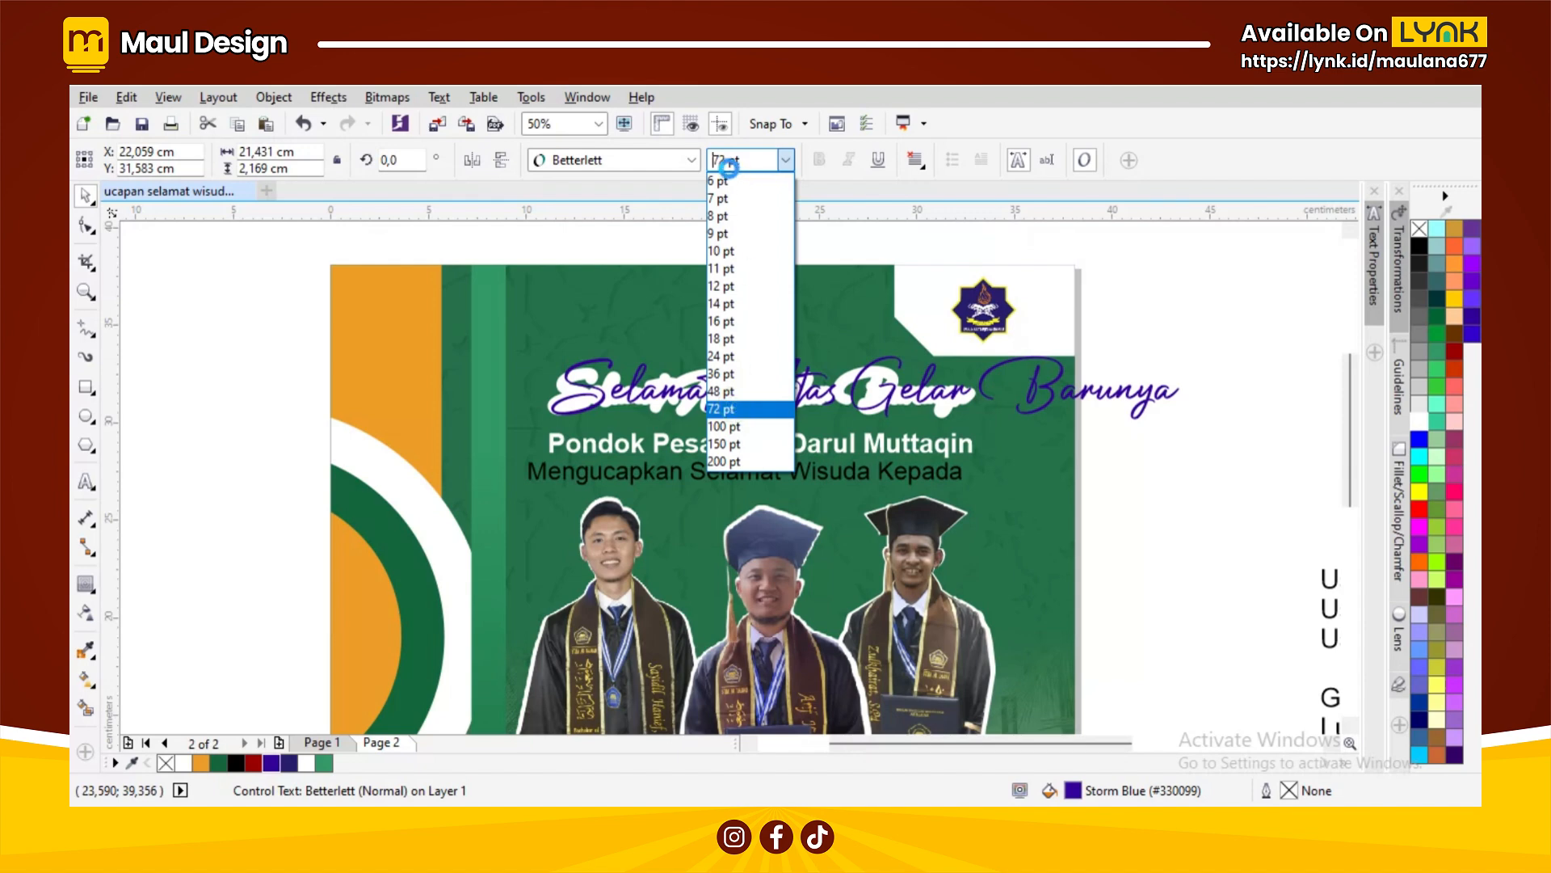
{"action": "left_click", "coordinate": [723, 164]}
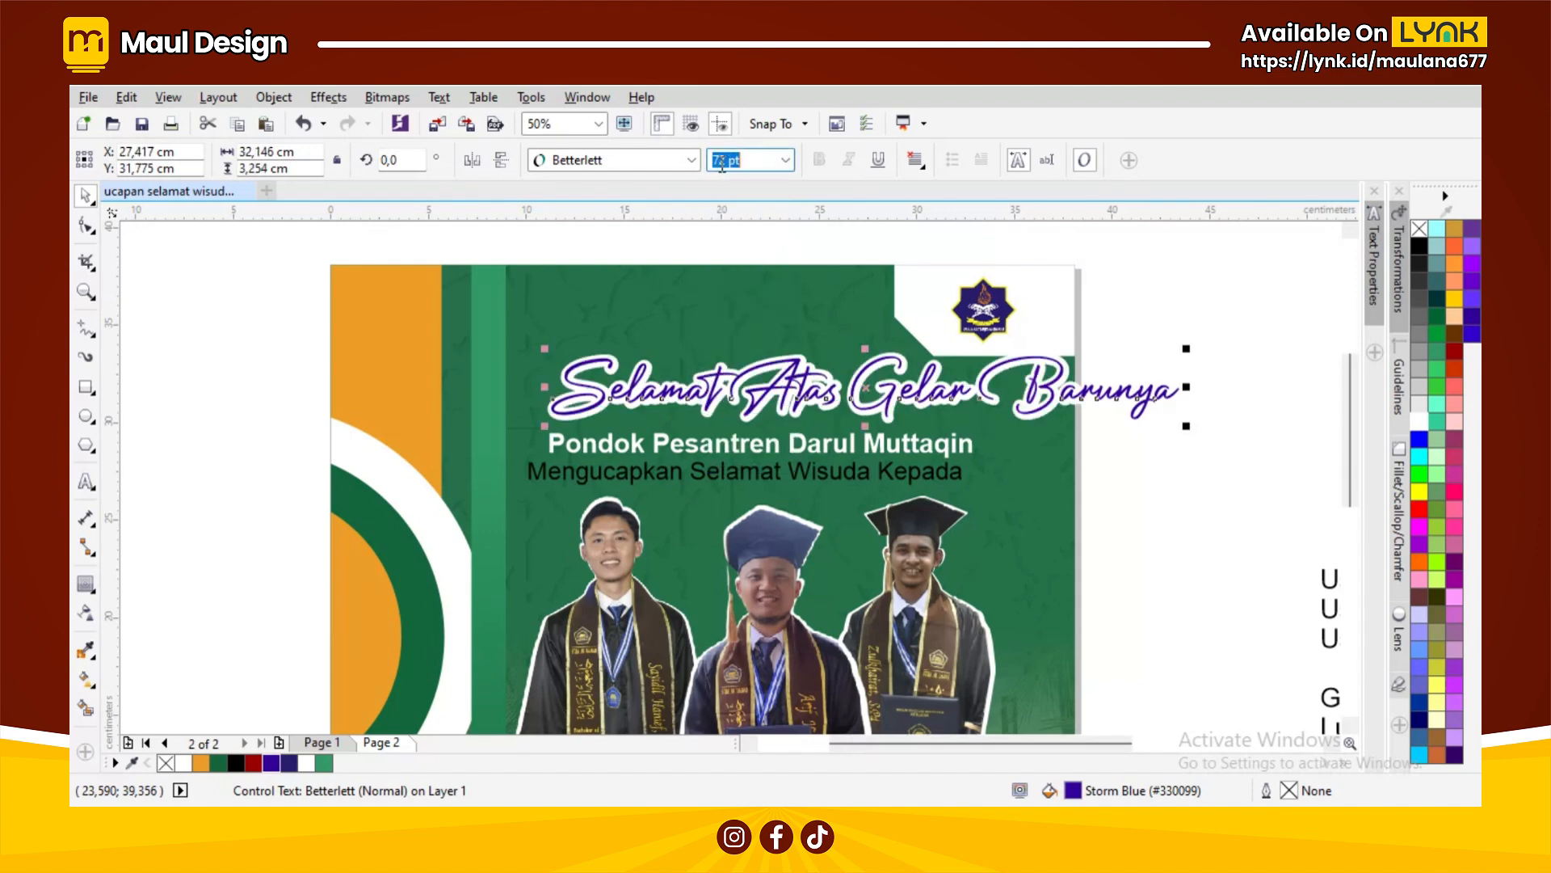
{"action": "type", "text": "5"}
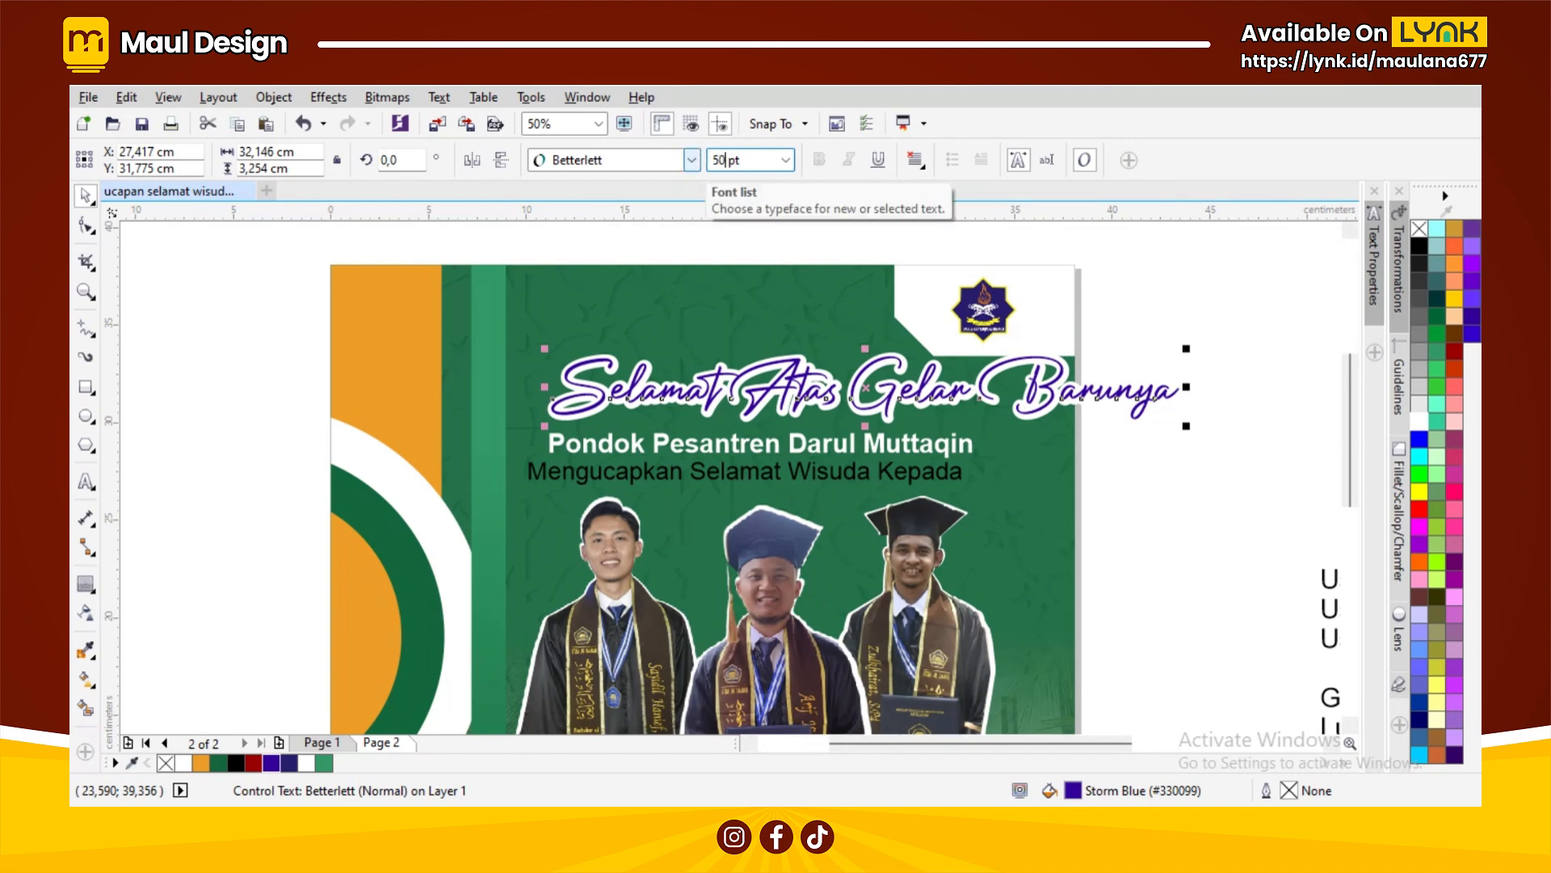
{"action": "type", "text": "0"}
{"action": "left_click", "coordinate": [693, 160]}
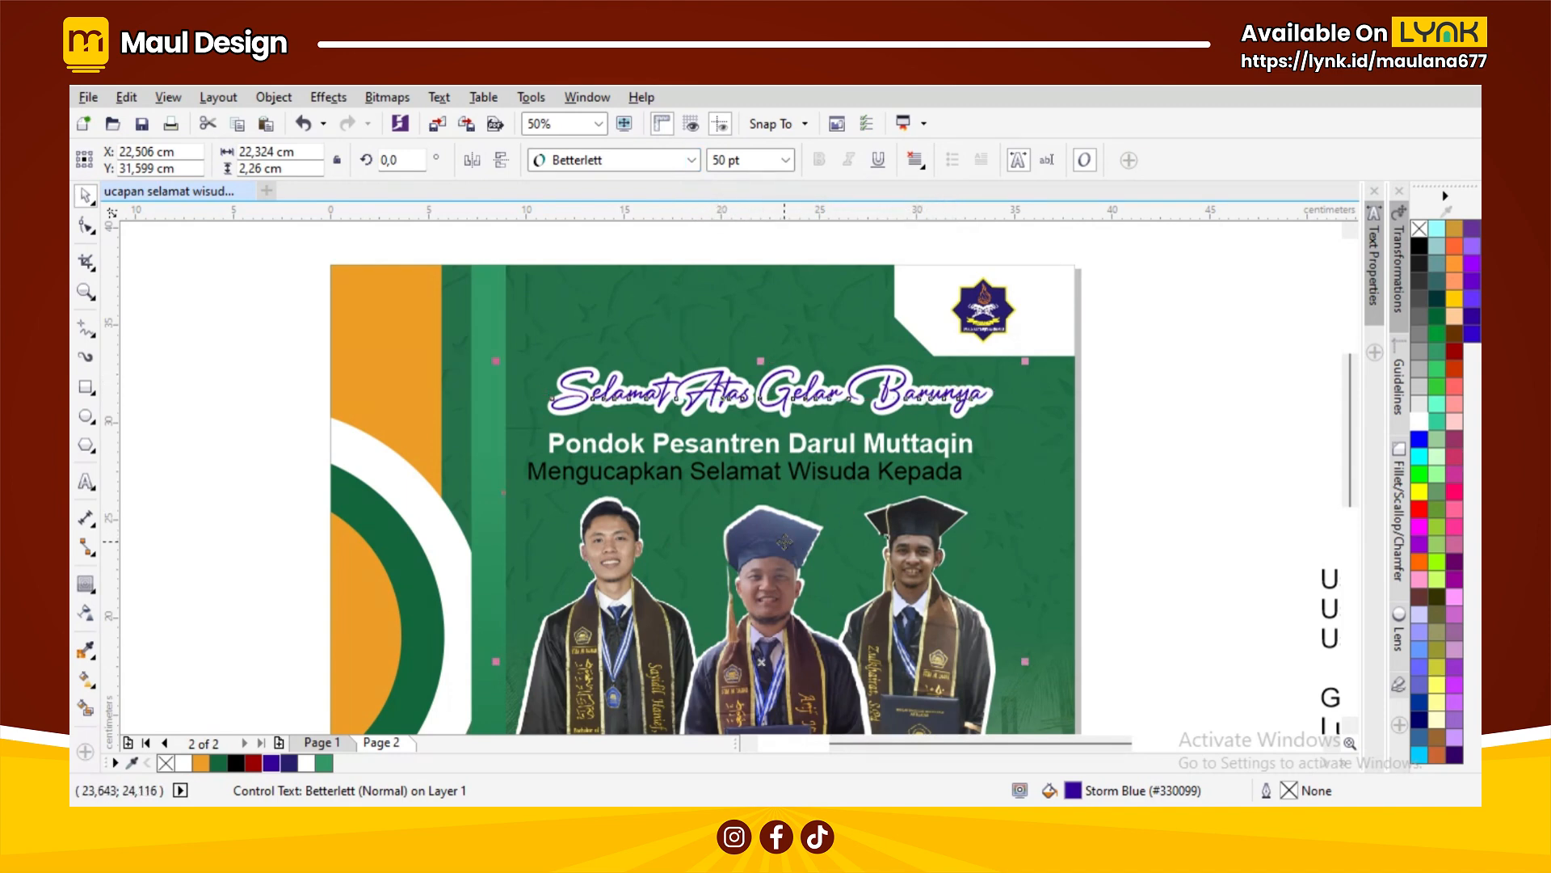
Step: Centre the "Selamat Atas Gelar Barunya" heading horizontally over the image of the three graduates
{"action": "left_click", "coordinate": [786, 541], "text": "shift"}
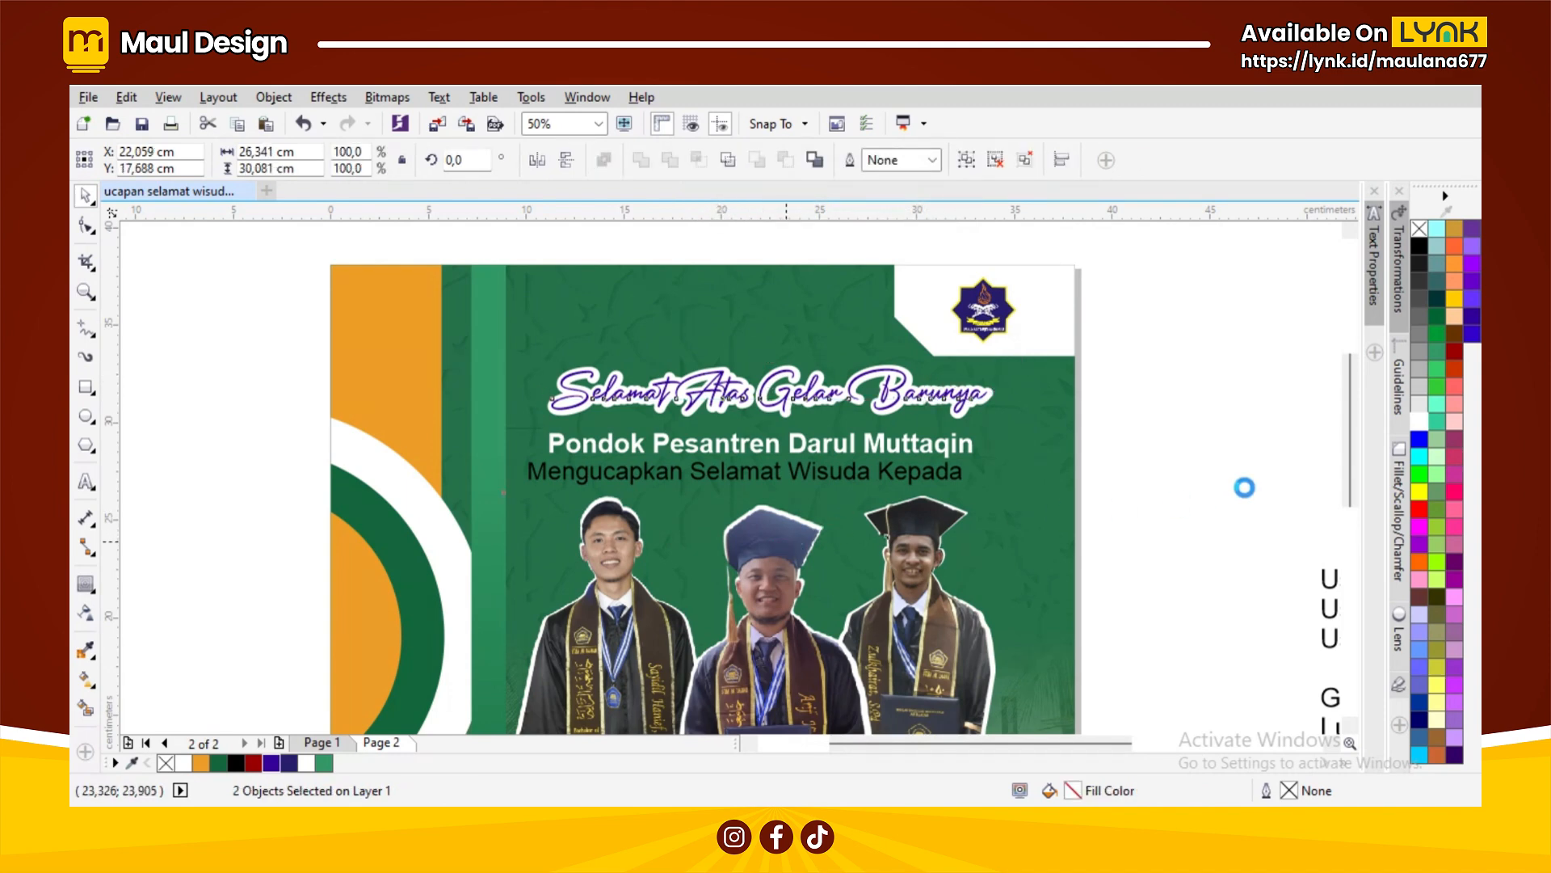
{"action": "left_click", "coordinate": [1220, 465]}
{"action": "left_click", "coordinate": [798, 441]}
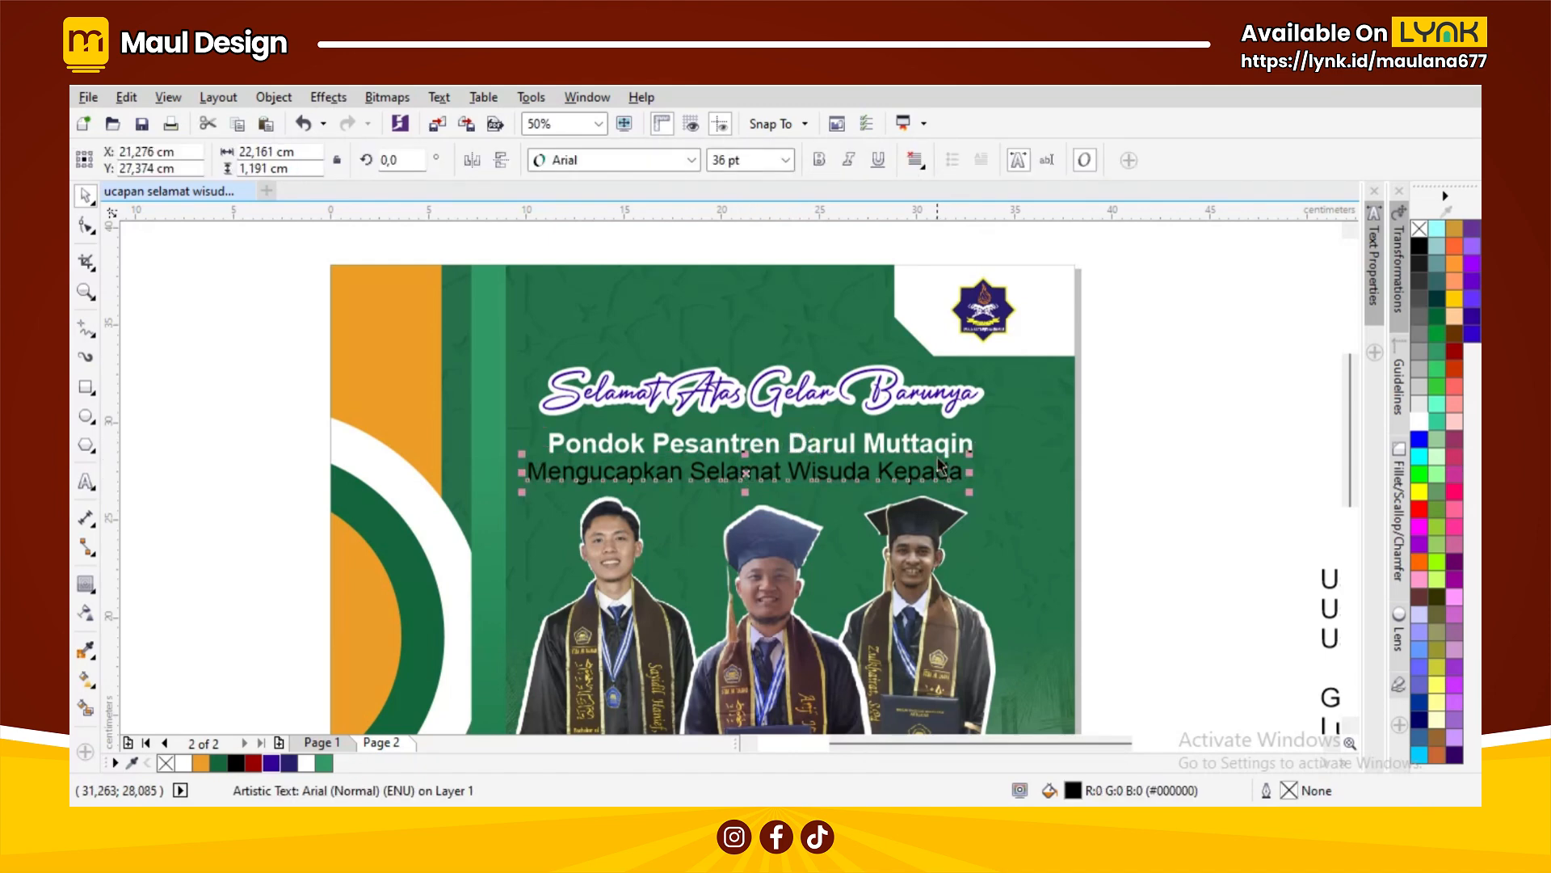
Step: Make the "Mengucapkan Selamat Wisuda Kepada" line bold and fill it with white
{"action": "left_click", "coordinate": [885, 473]}
{"action": "left_click", "coordinate": [823, 161]}
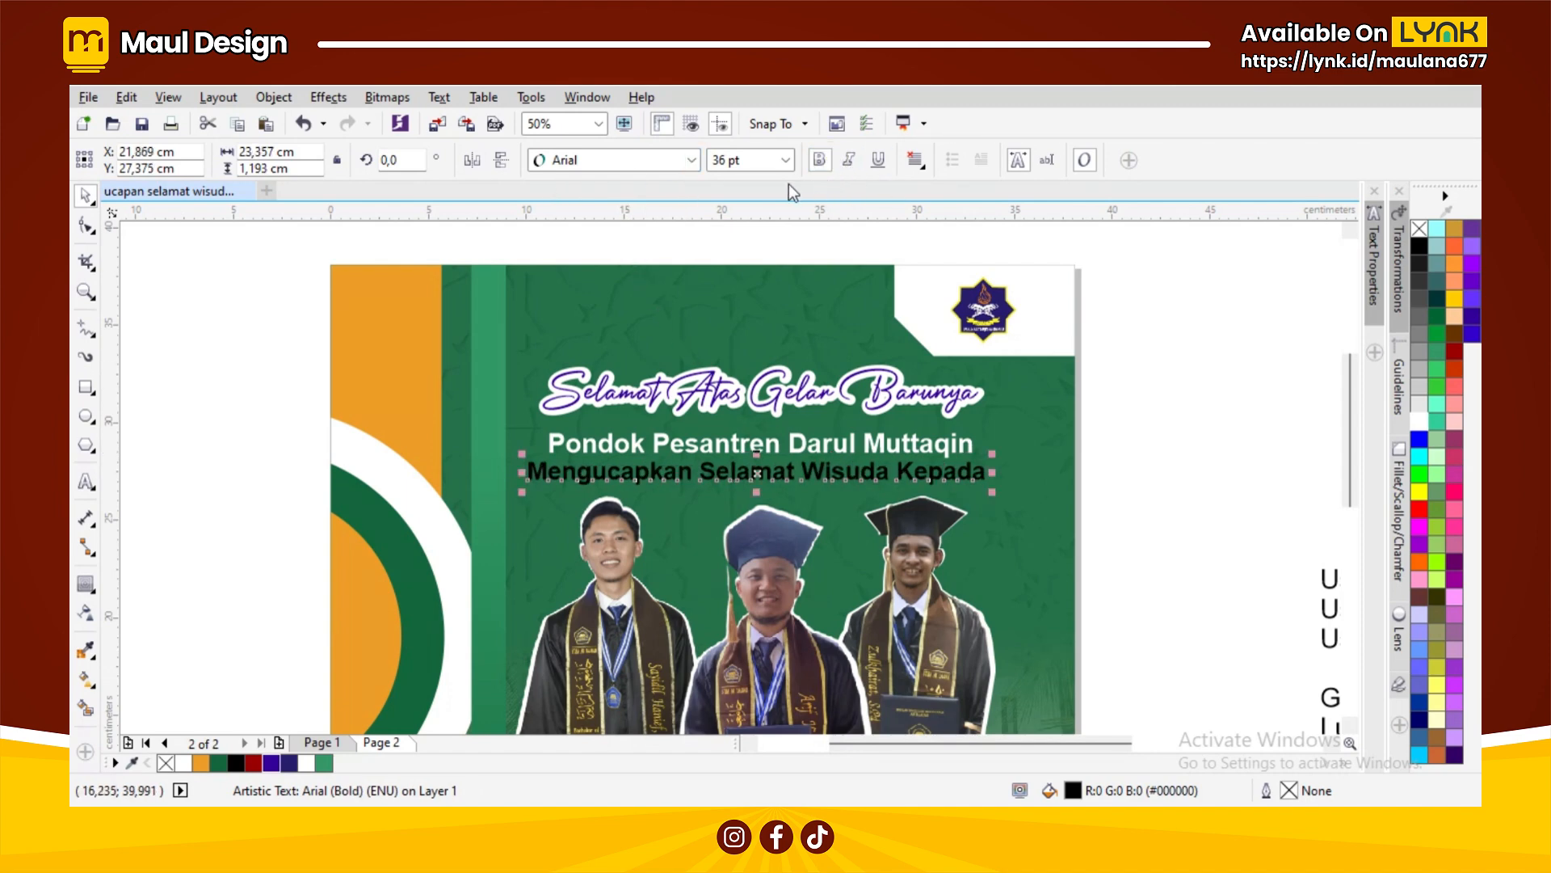
{"action": "left_click", "coordinate": [1419, 421]}
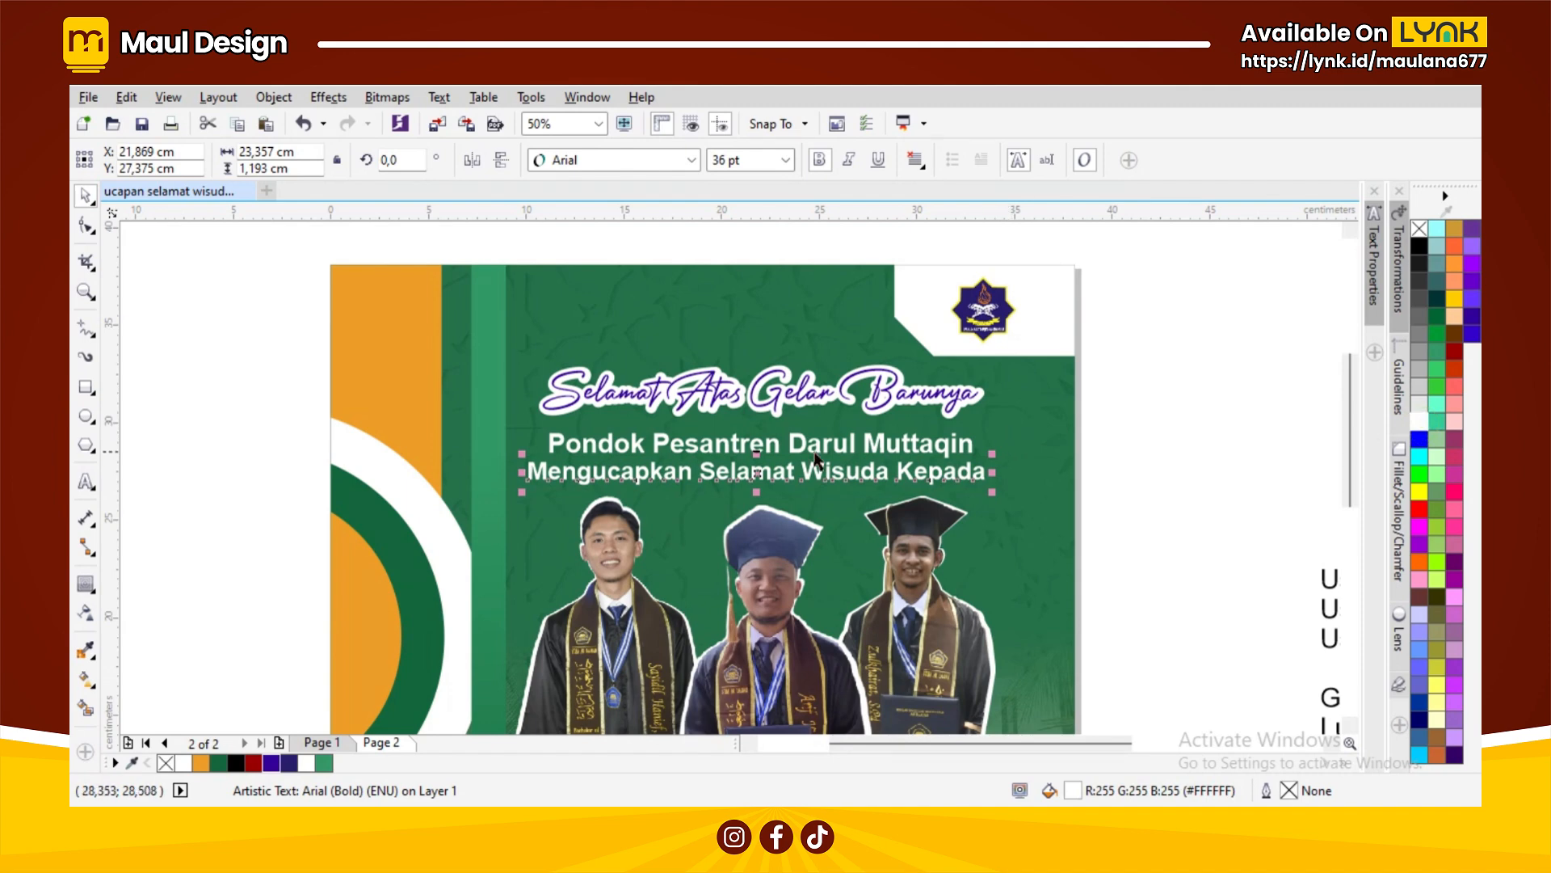
Step: Change the font of the "Pondok Pesantren Darul Muttaqin" line to Arial Black
{"action": "scroll", "coordinate": [732, 455], "scroll_direction": "down", "scroll_amount": 1}
{"action": "scroll", "coordinate": [731, 455], "scroll_direction": "up", "scroll_amount": 1}
{"action": "left_click", "coordinate": [711, 445]}
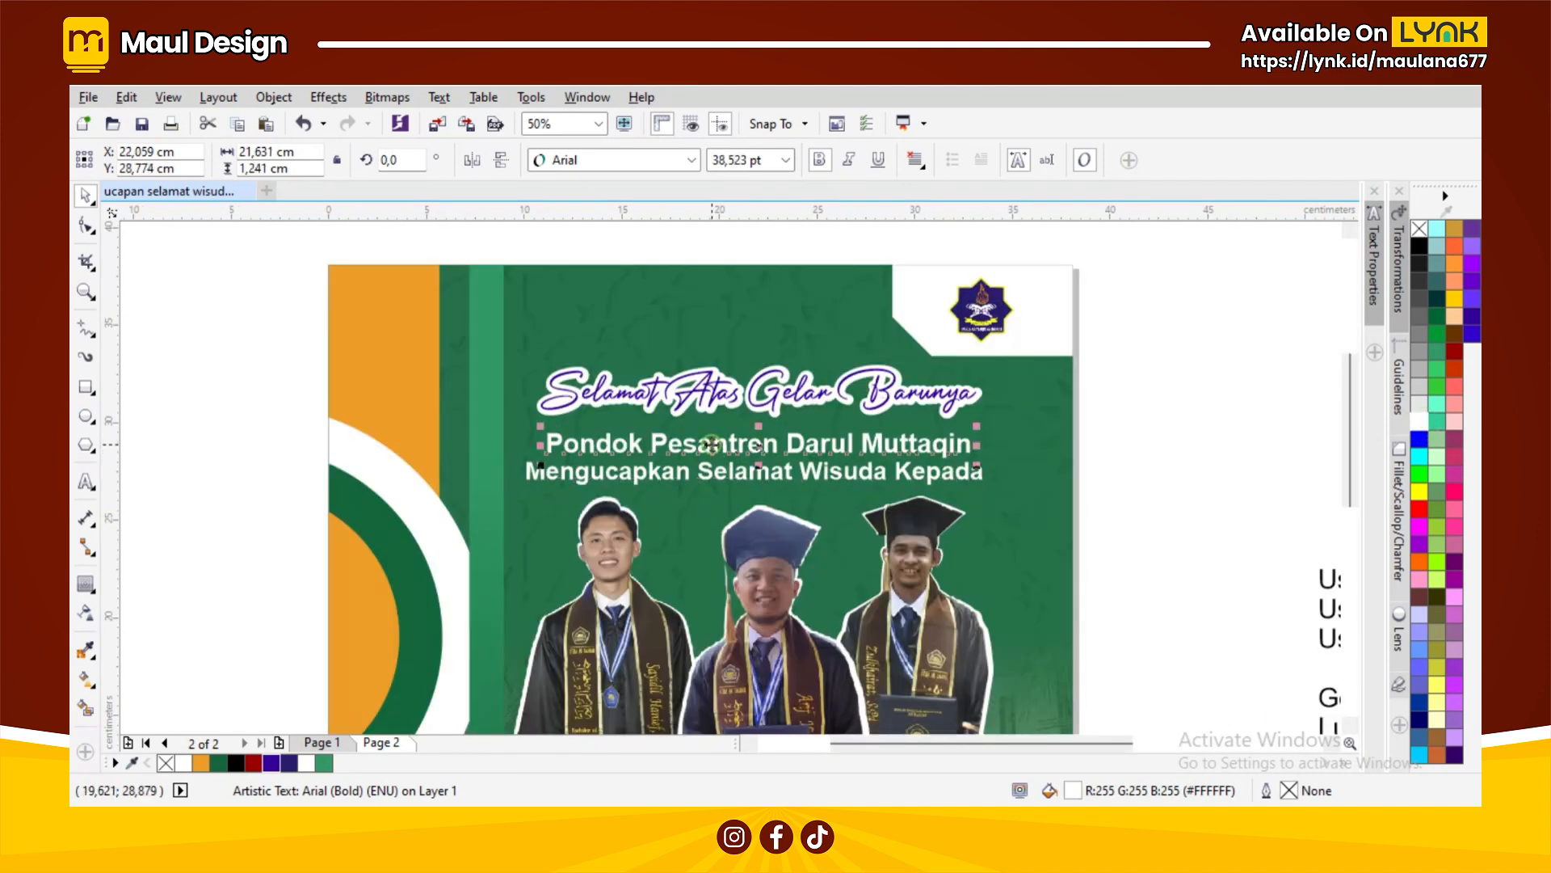
{"action": "left_click", "coordinate": [692, 160]}
{"action": "mouse_move", "coordinate": [807, 185]}
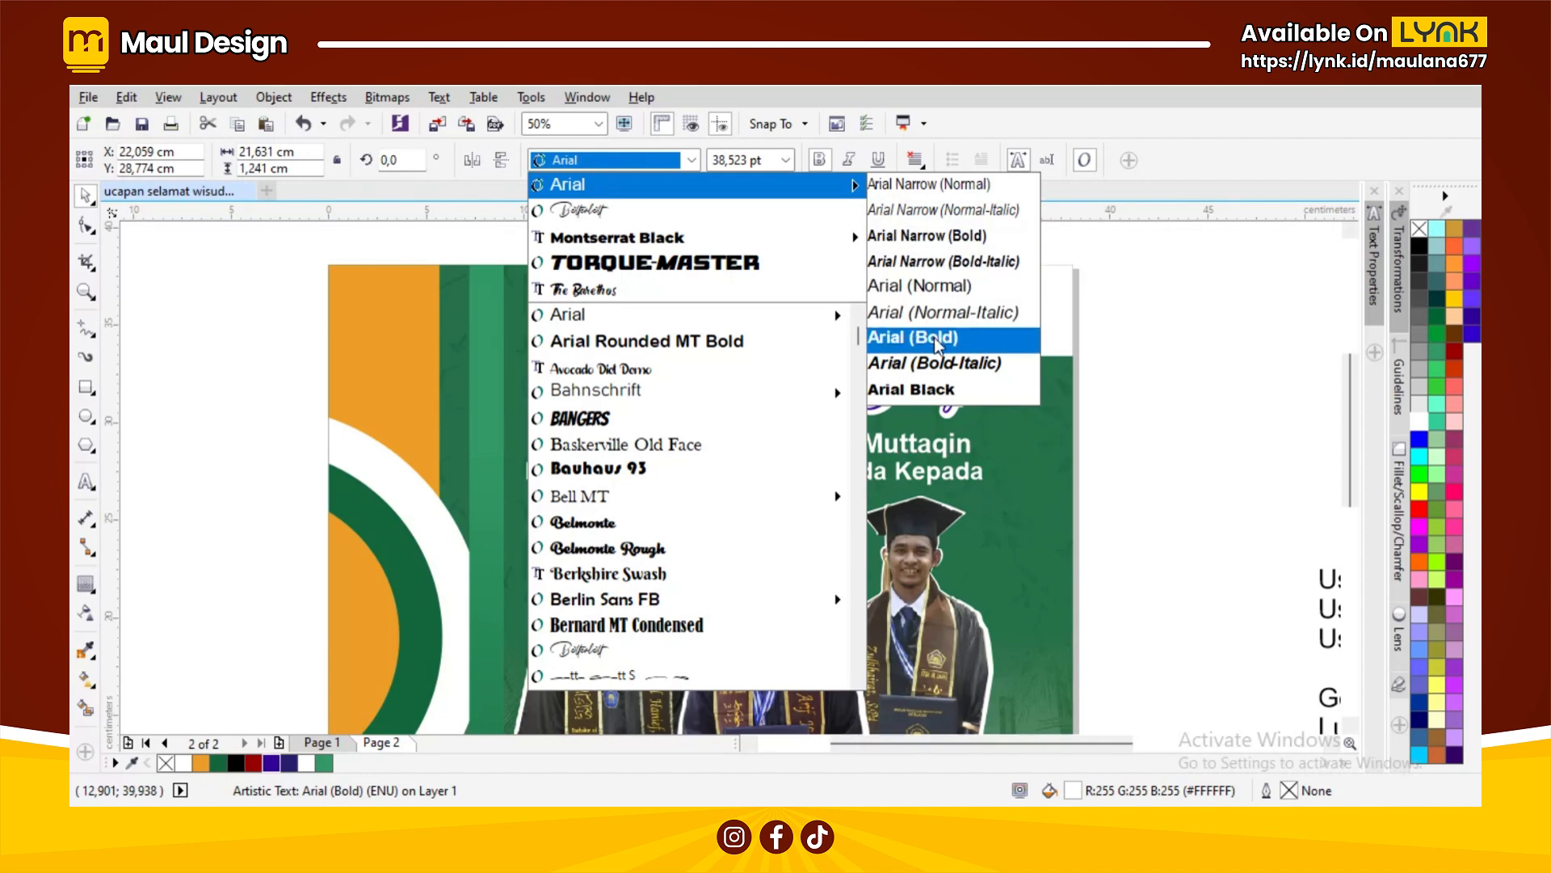
{"action": "left_click", "coordinate": [935, 391]}
Step: Centre the "Pondok Pesantren Darul Muttaqin" line horizontally under the "Selamat Atas Gelar Barunya" heading
{"action": "scroll", "coordinate": [579, 446], "scroll_direction": "down", "scroll_amount": 1}
{"action": "scroll", "coordinate": [579, 446], "scroll_direction": "up", "scroll_amount": 1}
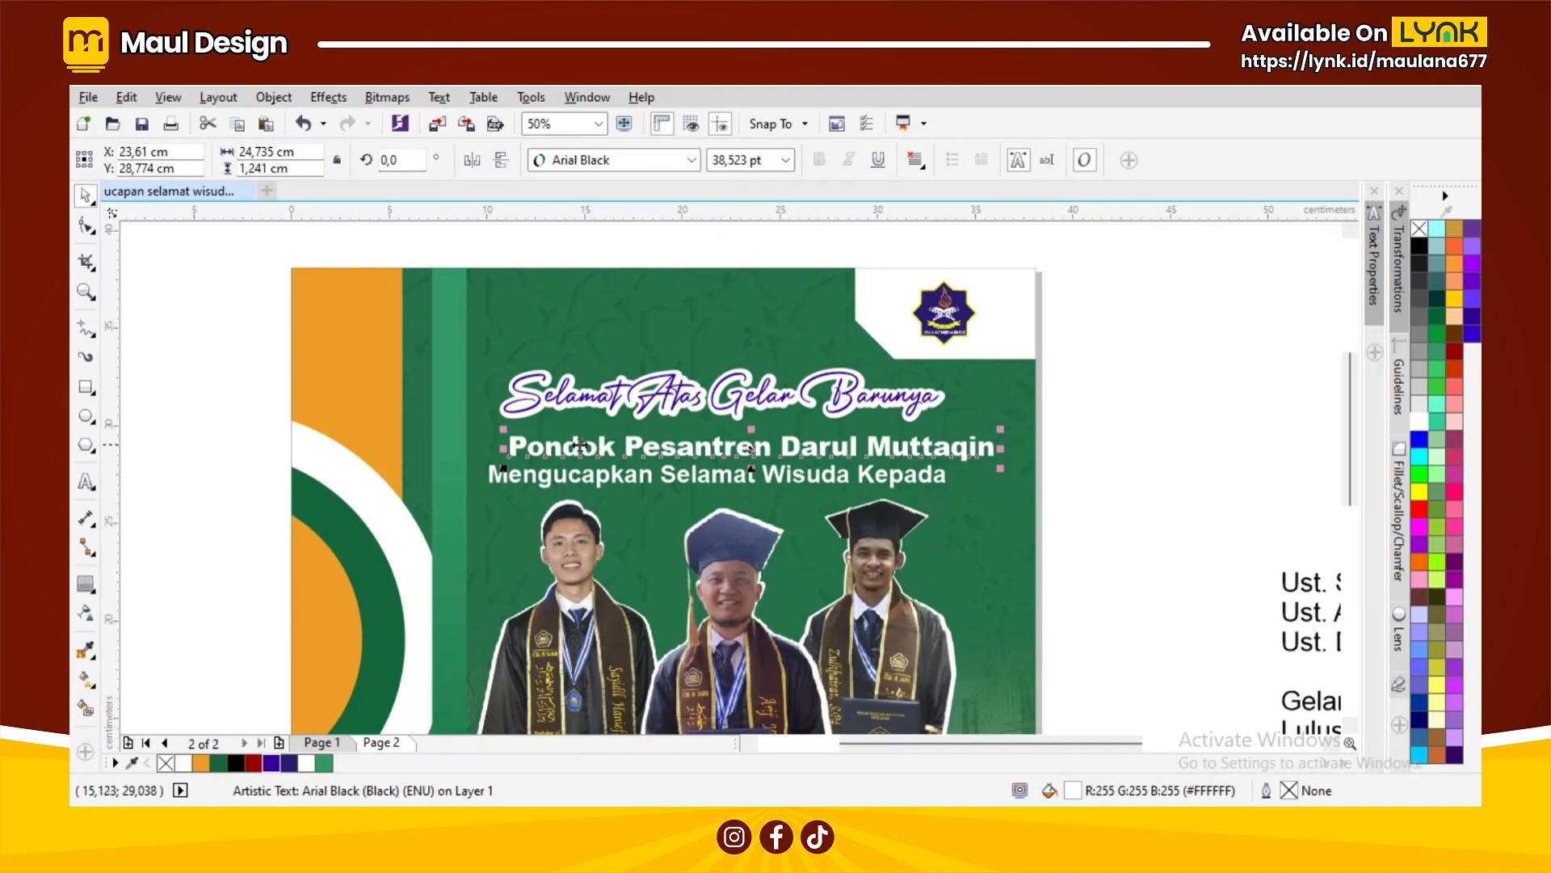
{"action": "left_click", "coordinate": [529, 404], "text": "shift"}
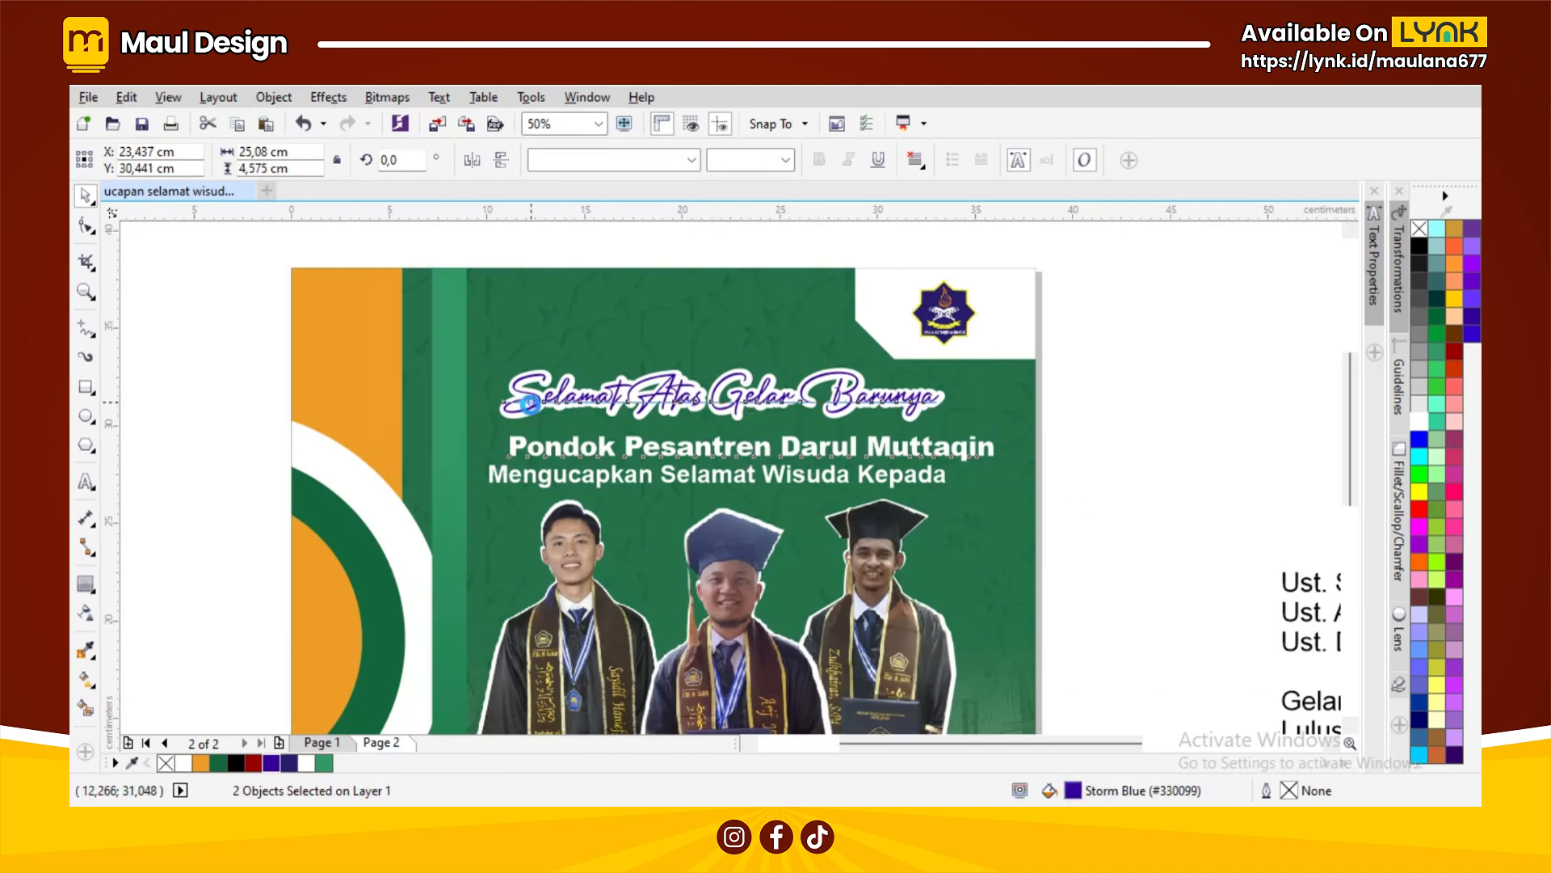
{"action": "key", "text": "e"}
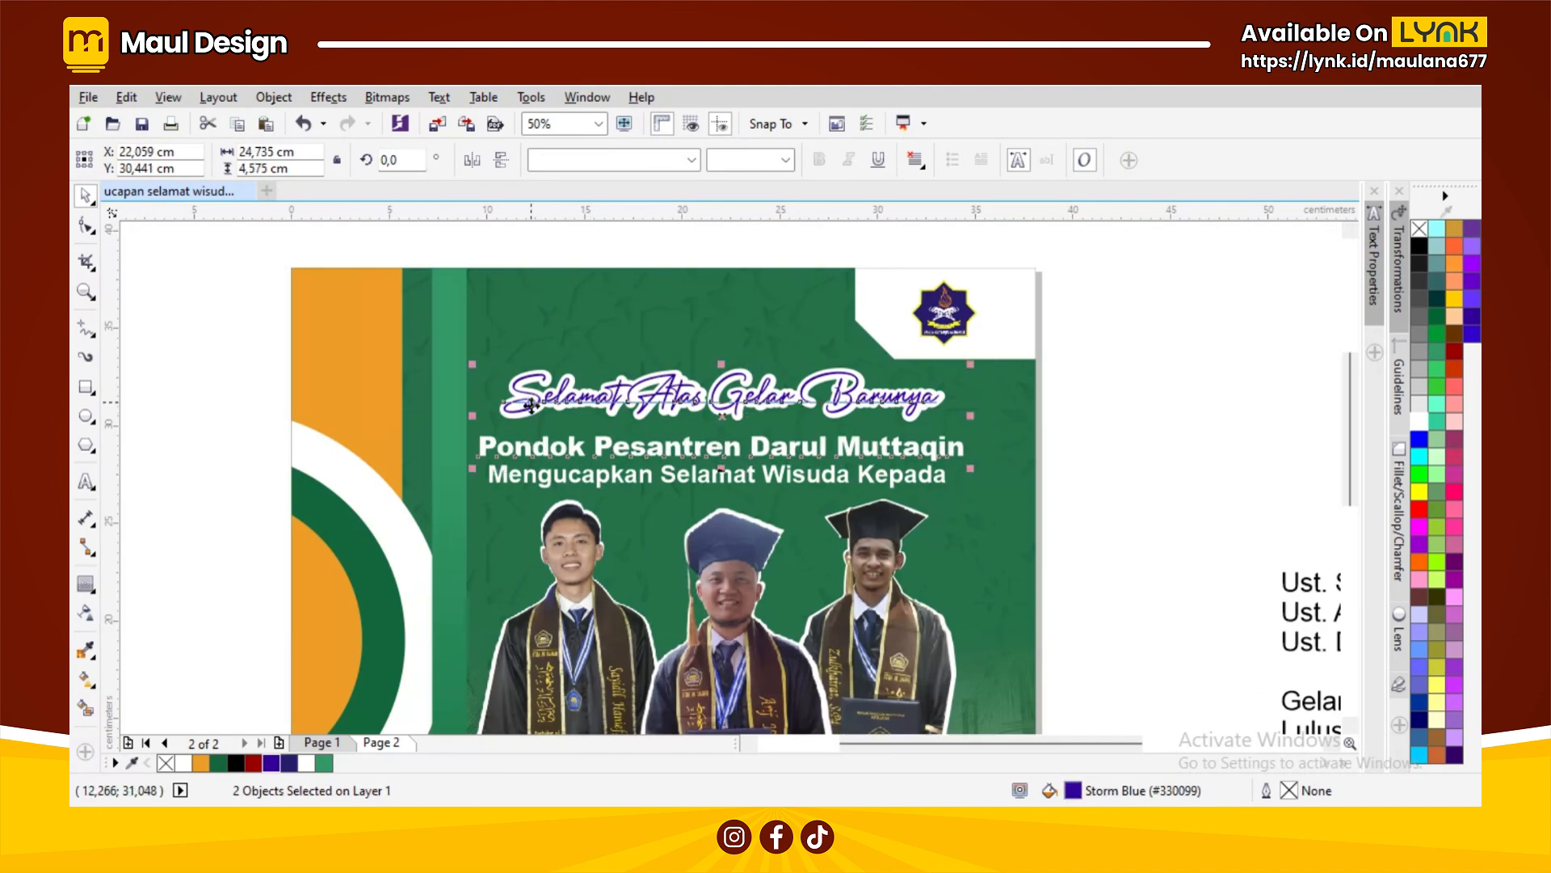
{"action": "left_click", "coordinate": [1118, 487]}
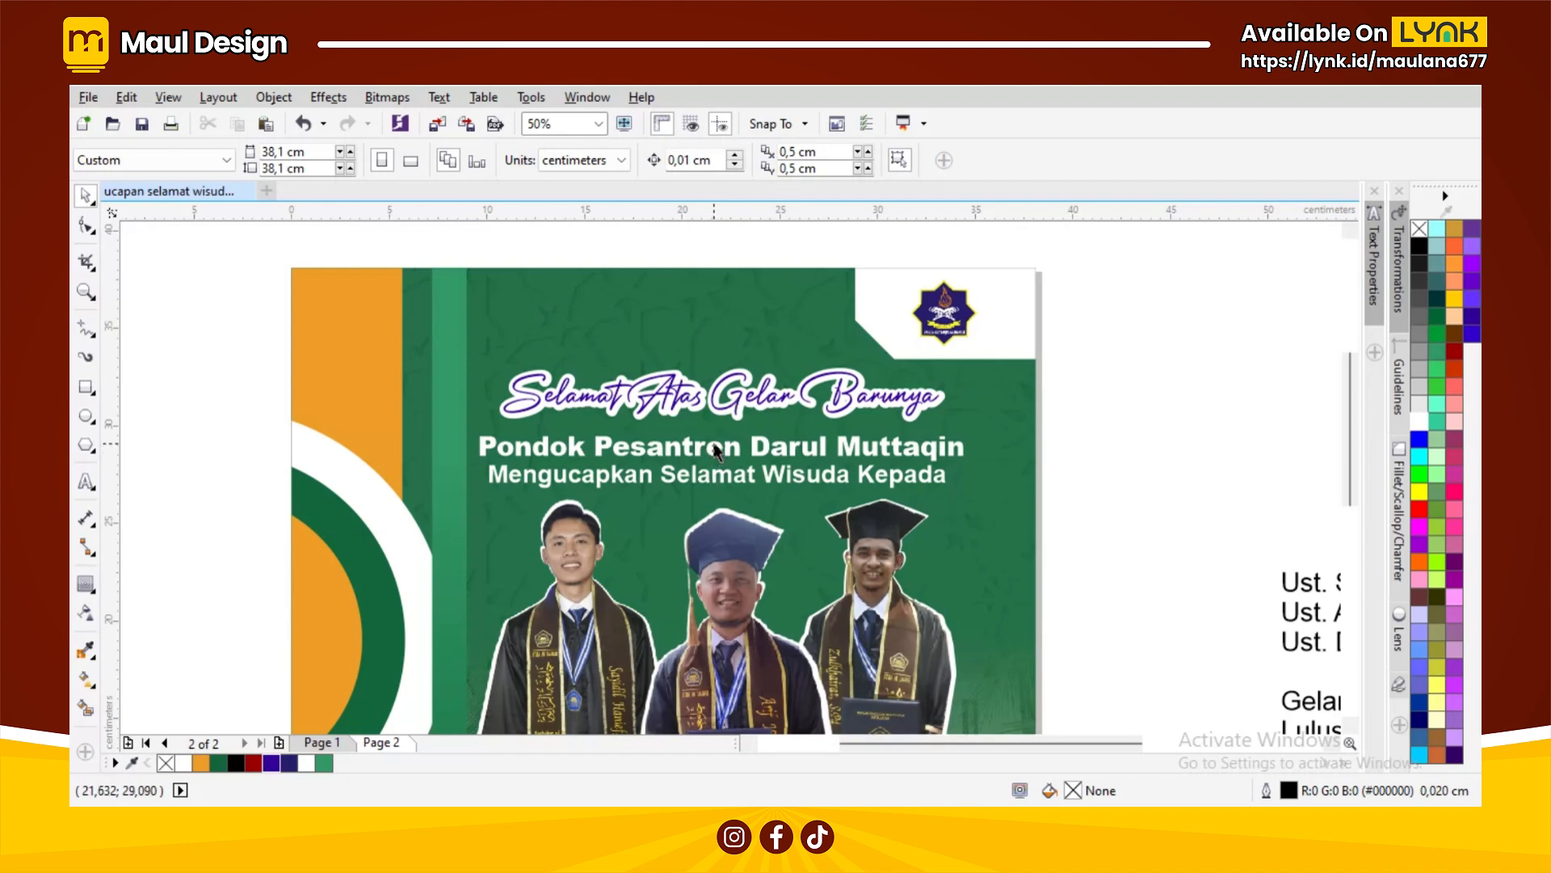
Step: Centre the "Mengucapkan Selamat Wisuda Kepada" line horizontally under the "Pondok Pesantren Darul Muttaqin" line
{"action": "left_click", "coordinate": [710, 480]}
{"action": "scroll", "coordinate": [741, 398], "scroll_direction": "down", "scroll_amount": 1}
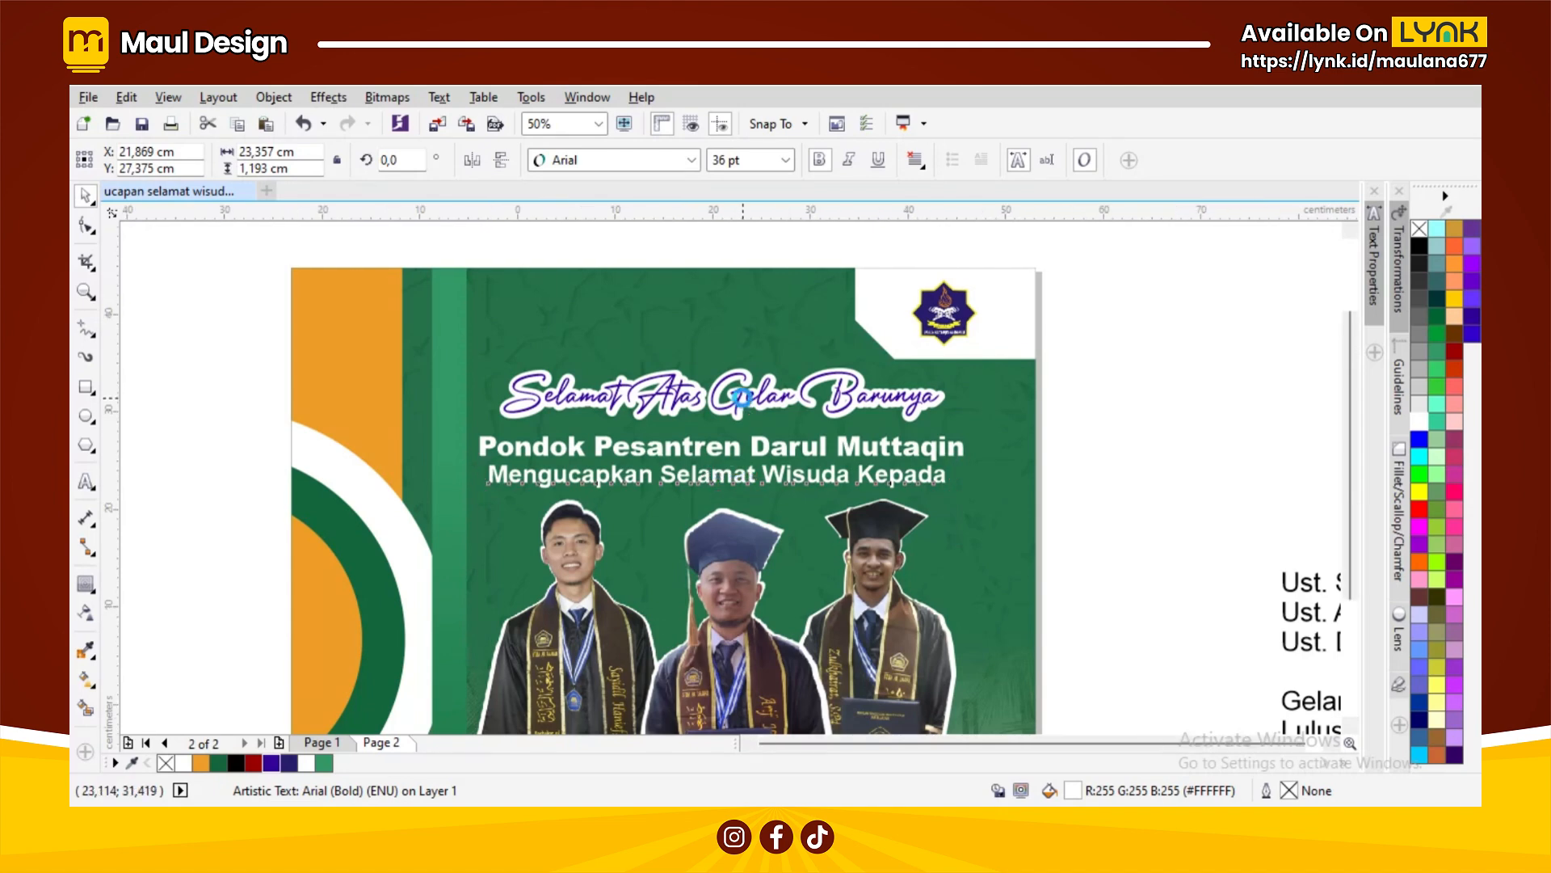
{"action": "left_click", "coordinate": [965, 410]}
{"action": "scroll", "coordinate": [826, 406], "scroll_direction": "down", "scroll_amount": 1}
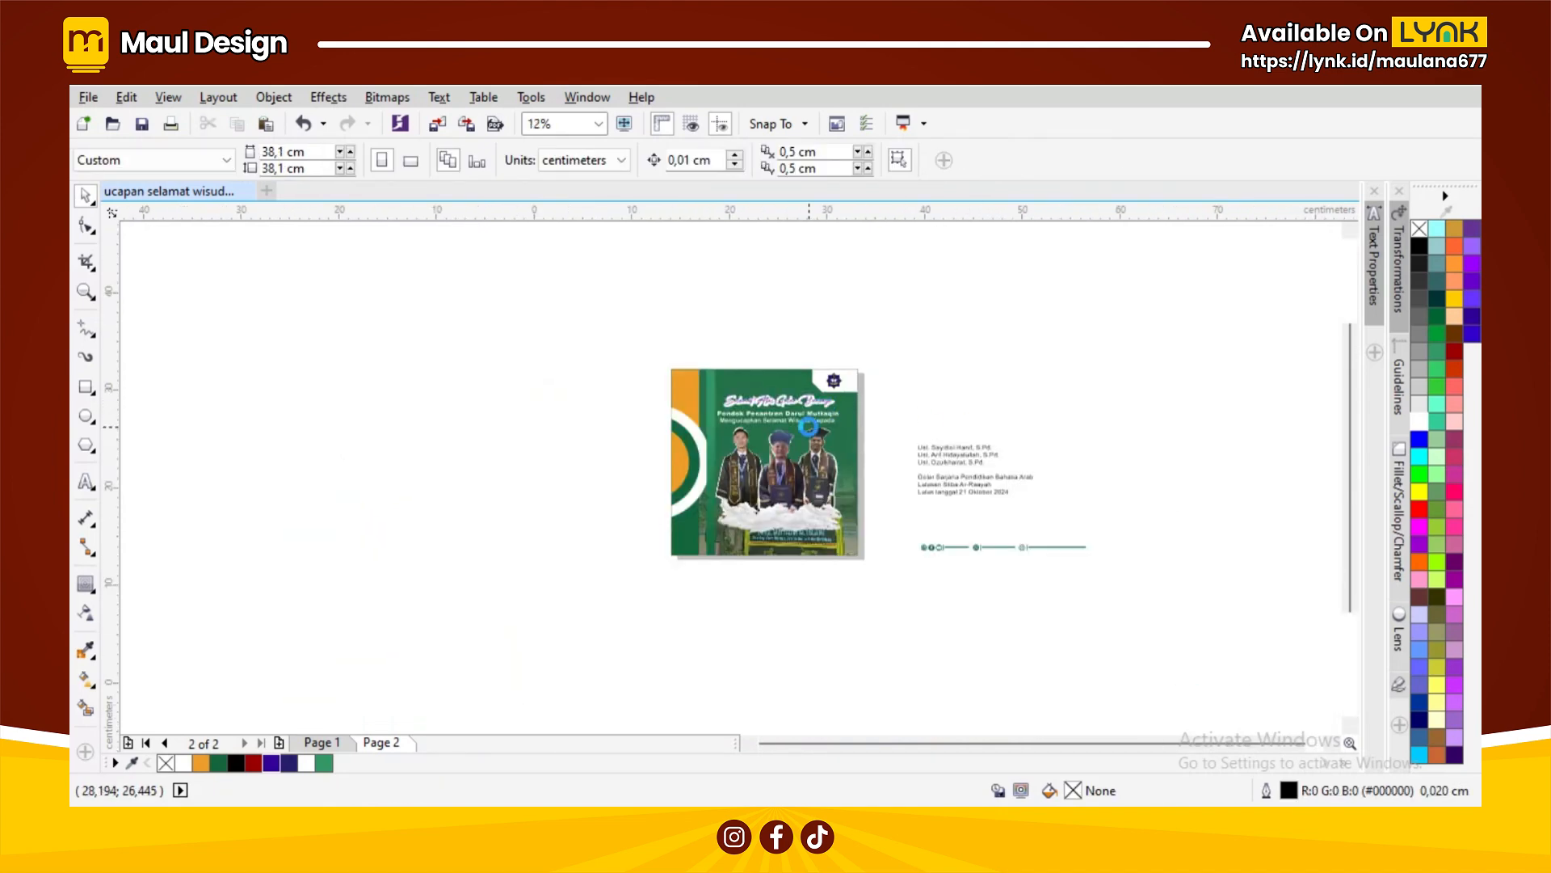
{"action": "scroll", "coordinate": [818, 416], "scroll_direction": "up", "scroll_amount": 1}
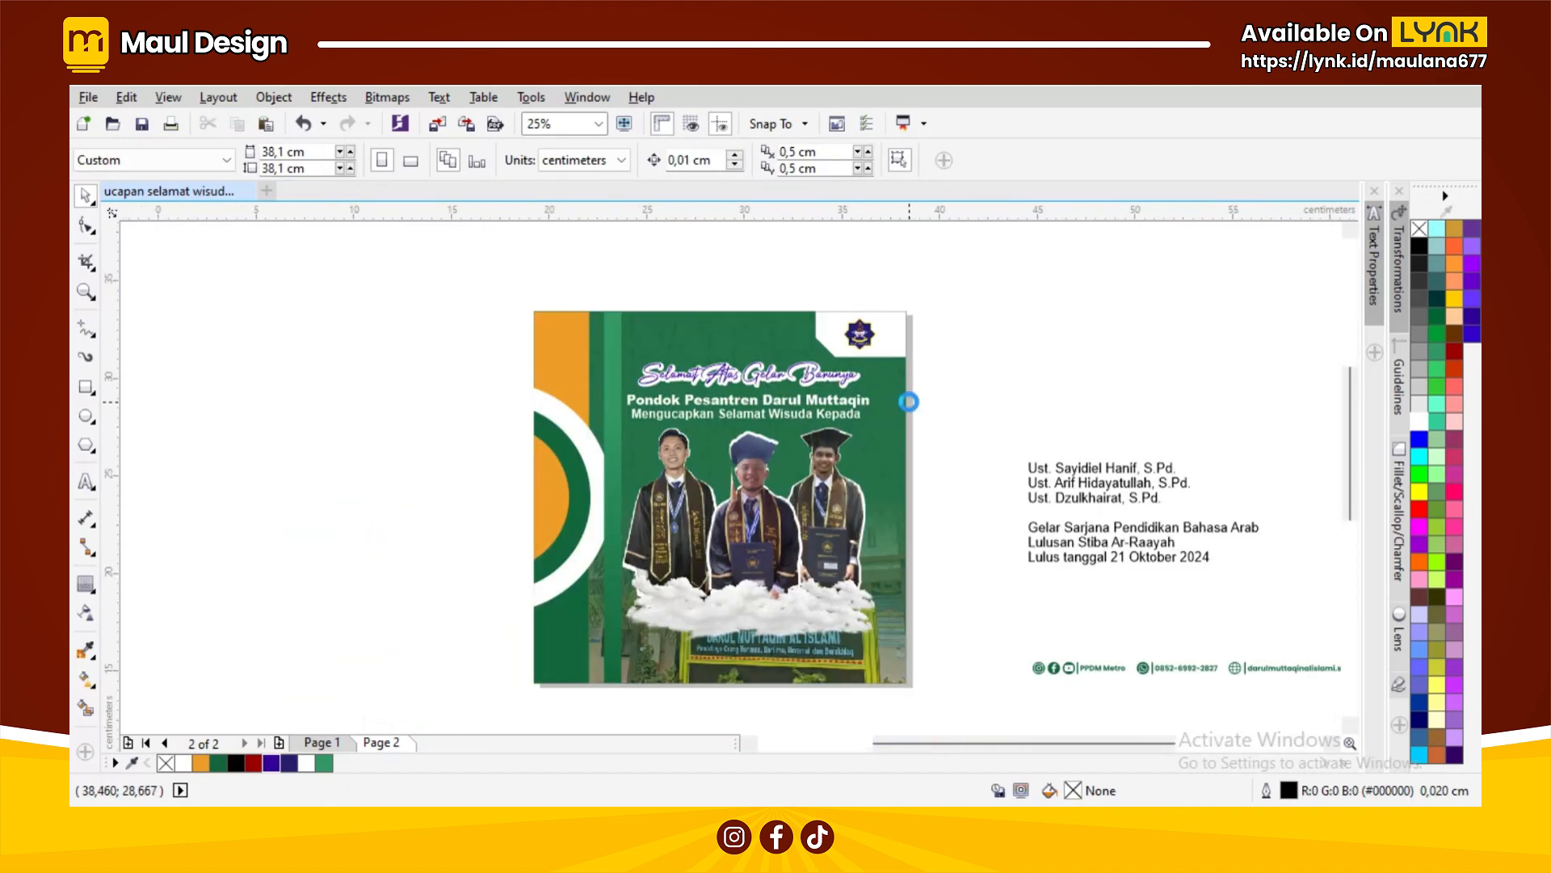
{"action": "scroll", "coordinate": [909, 408], "scroll_direction": "up", "scroll_amount": 1}
{"action": "left_click", "coordinate": [723, 433]}
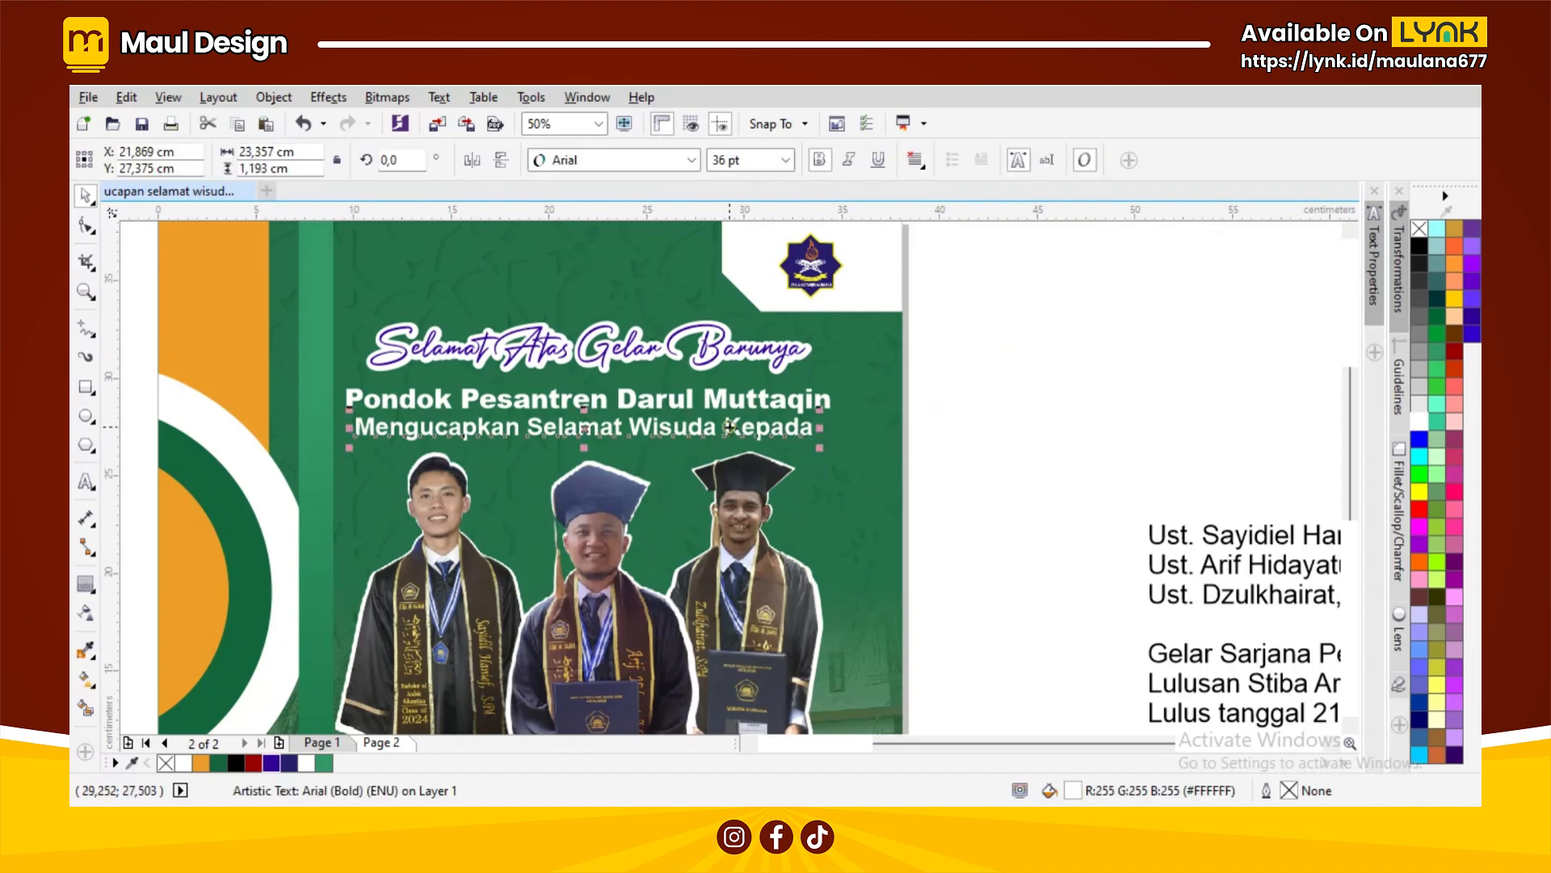
{"action": "left_click", "coordinate": [719, 397], "text": "shift"}
{"action": "key", "text": "c"}
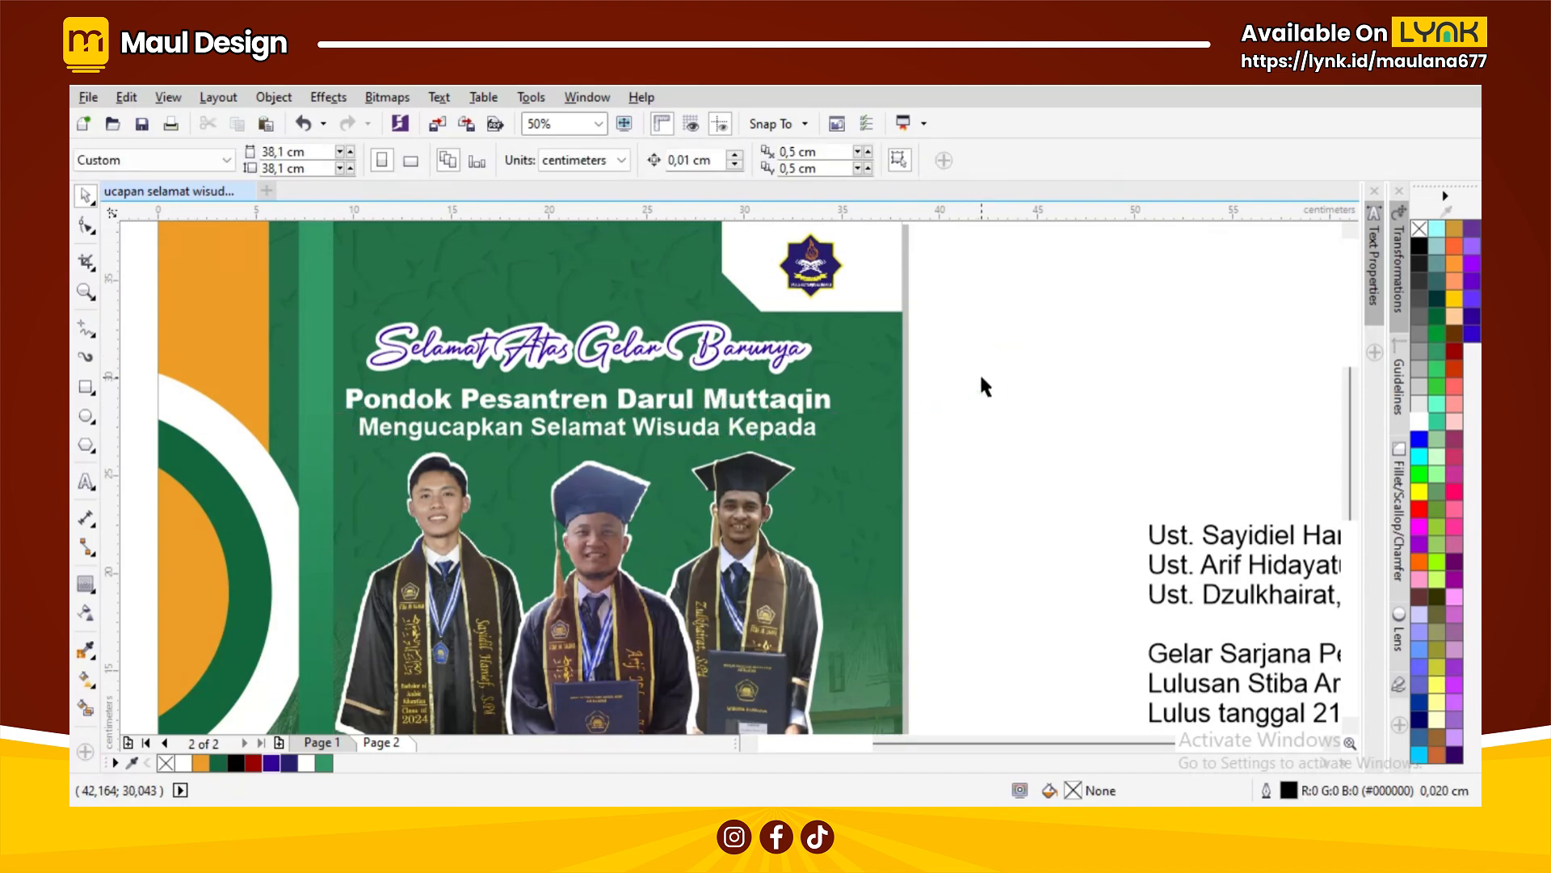
Step: Group the two white text lines and raise the group closer to the "Selamat Atas Gelar Barunya" heading
{"action": "left_click_drag", "start_coordinate": [980, 378], "coordinate": [321, 471]}
{"action": "key", "text": "ctrl+g"}
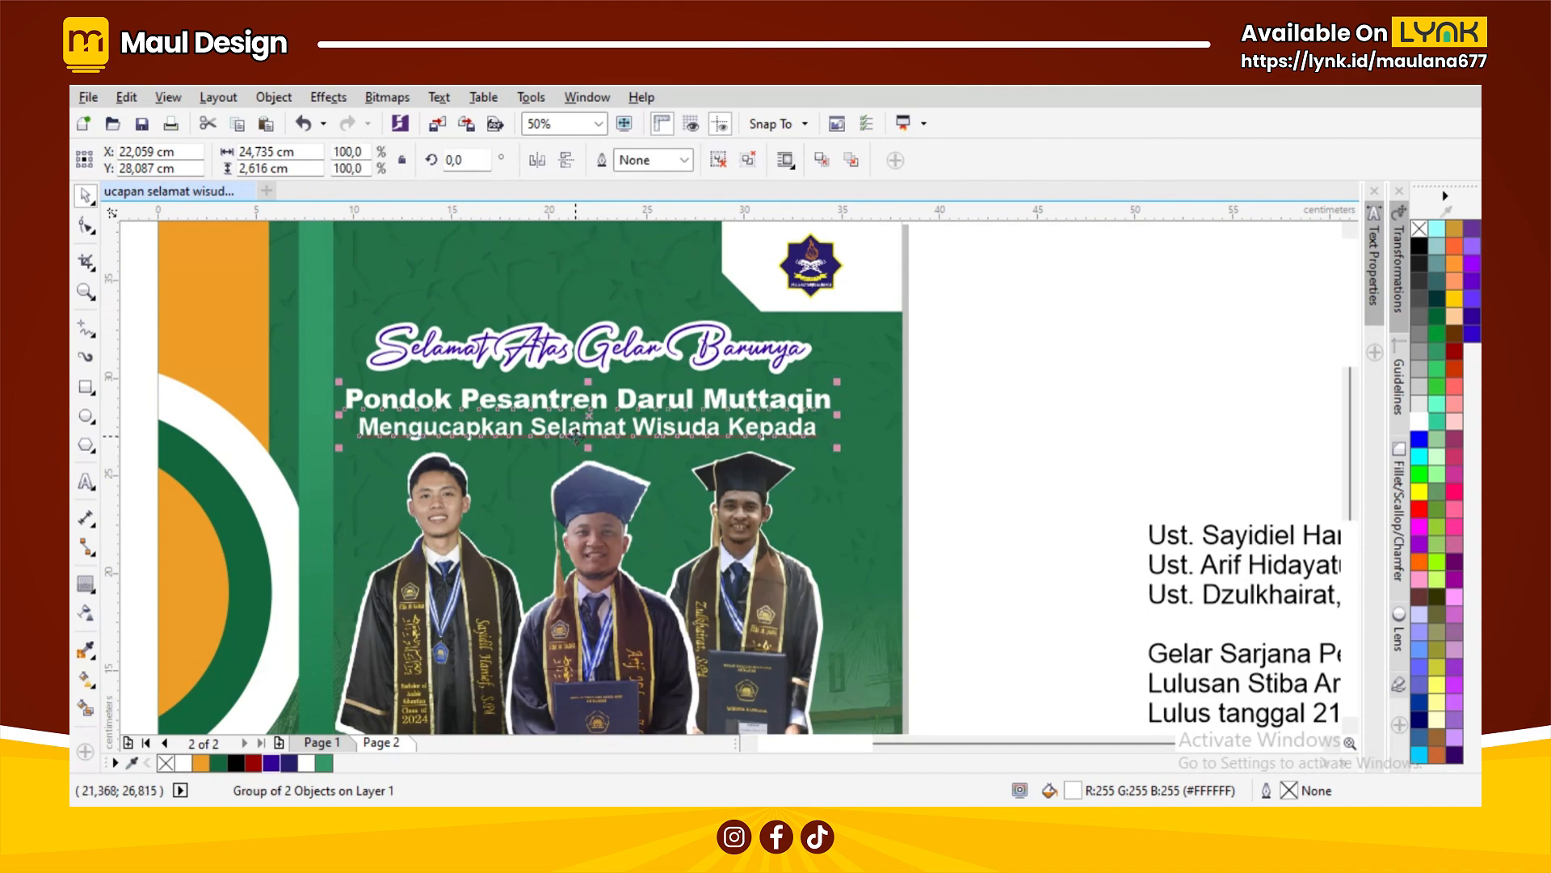
{"action": "scroll", "coordinate": [590, 416], "scroll_direction": "up", "scroll_amount": 1}
{"action": "left_click_drag", "start_coordinate": [590, 414], "coordinate": [590, 388]}
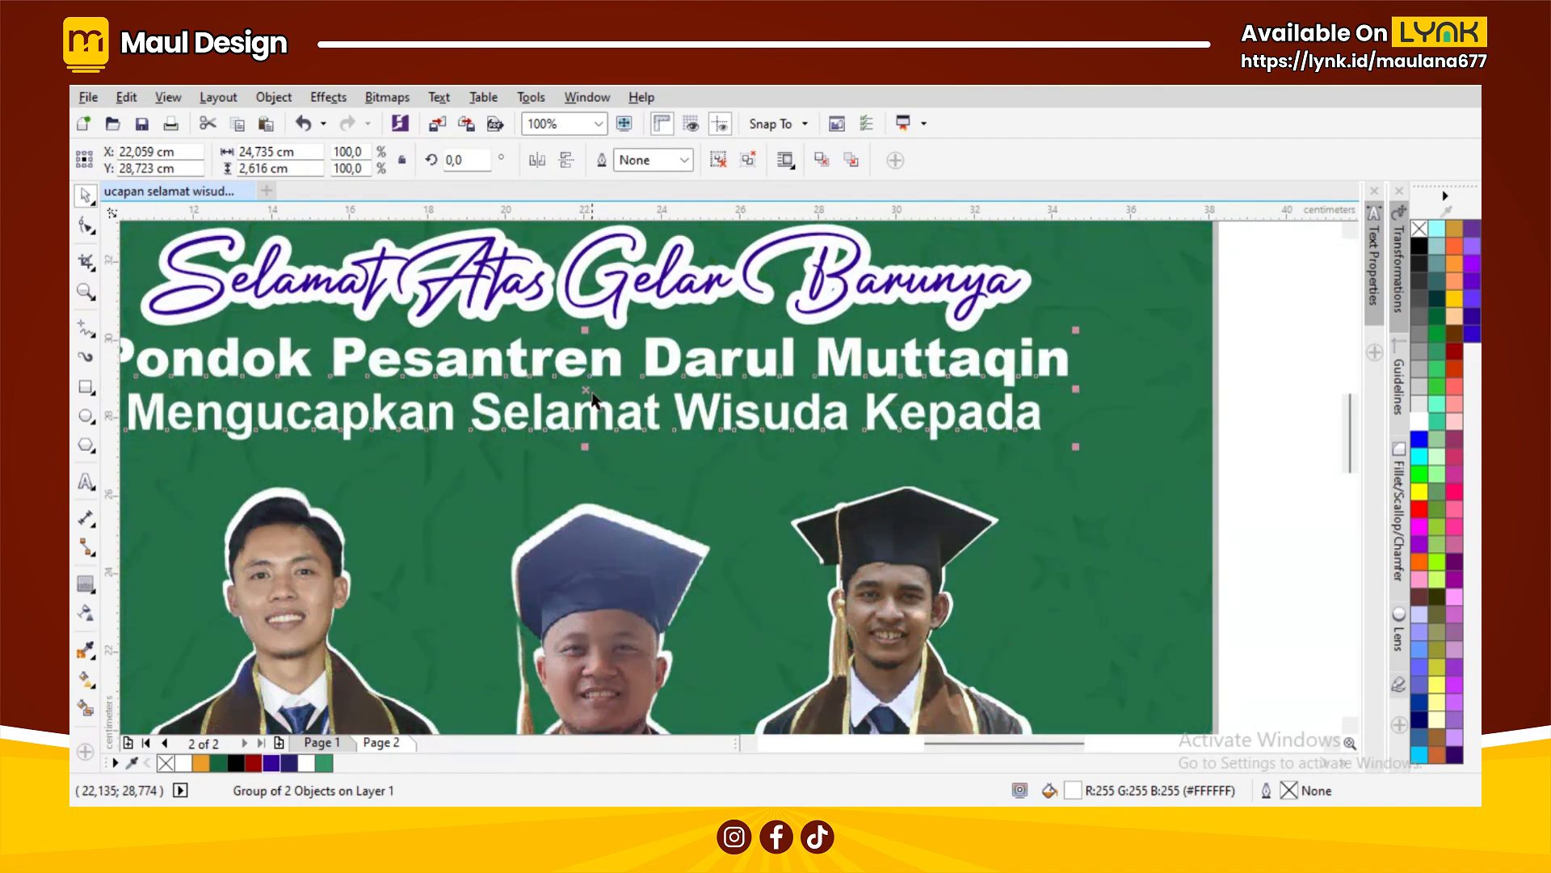
{"action": "scroll", "coordinate": [637, 395], "scroll_direction": "down", "scroll_amount": 1}
{"action": "scroll", "coordinate": [640, 403], "scroll_direction": "down", "scroll_amount": 1}
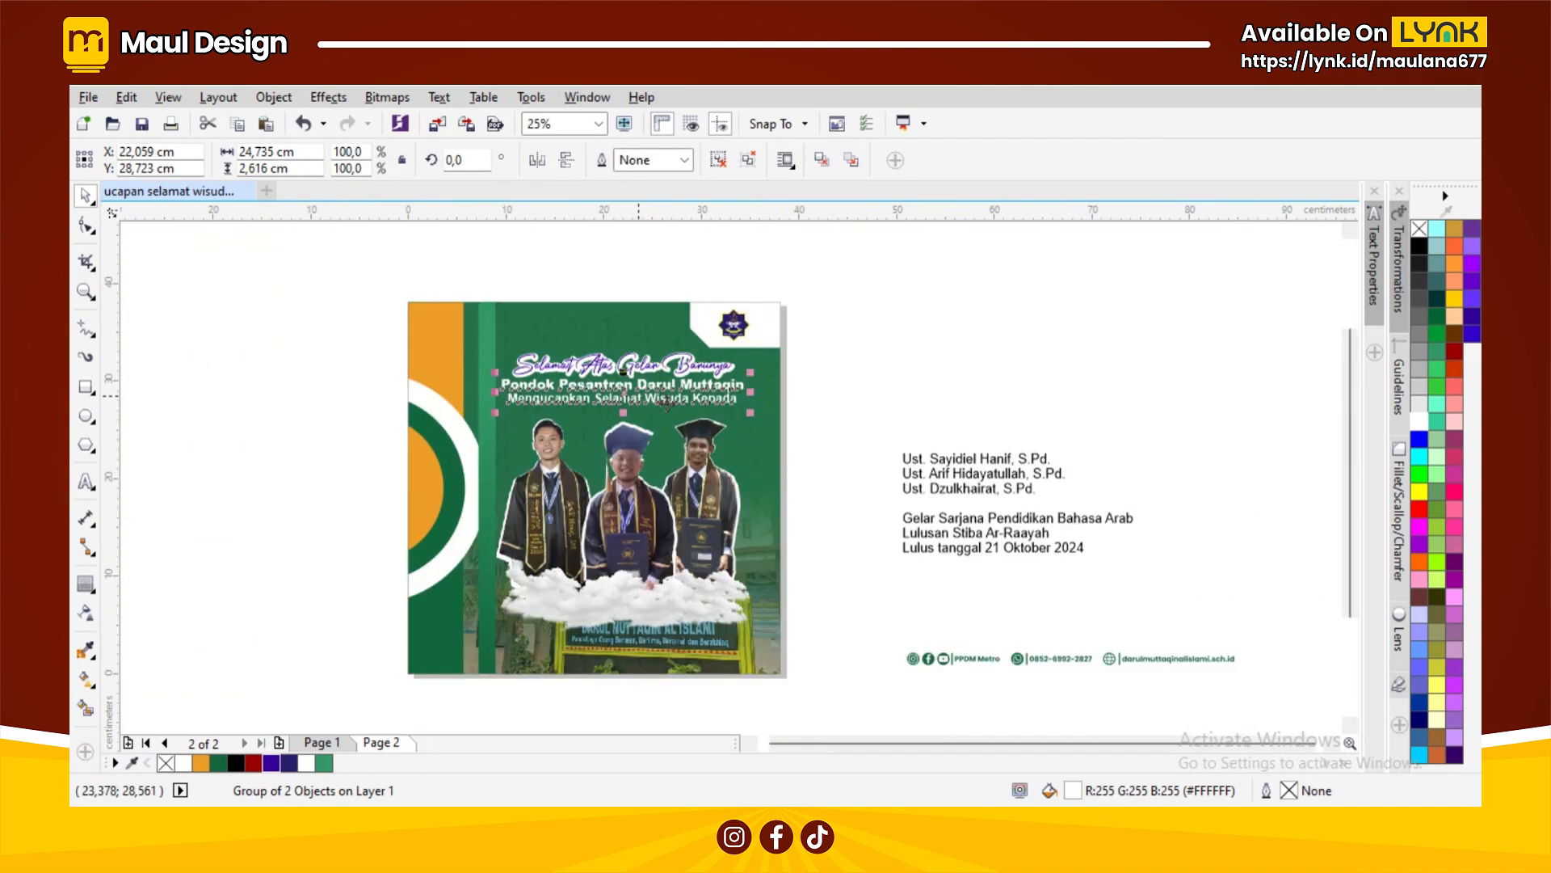
{"action": "left_click", "coordinate": [843, 399]}
{"action": "scroll", "coordinate": [684, 415], "scroll_direction": "down", "scroll_amount": 1}
{"action": "scroll", "coordinate": [677, 458], "scroll_direction": "up", "scroll_amount": 1}
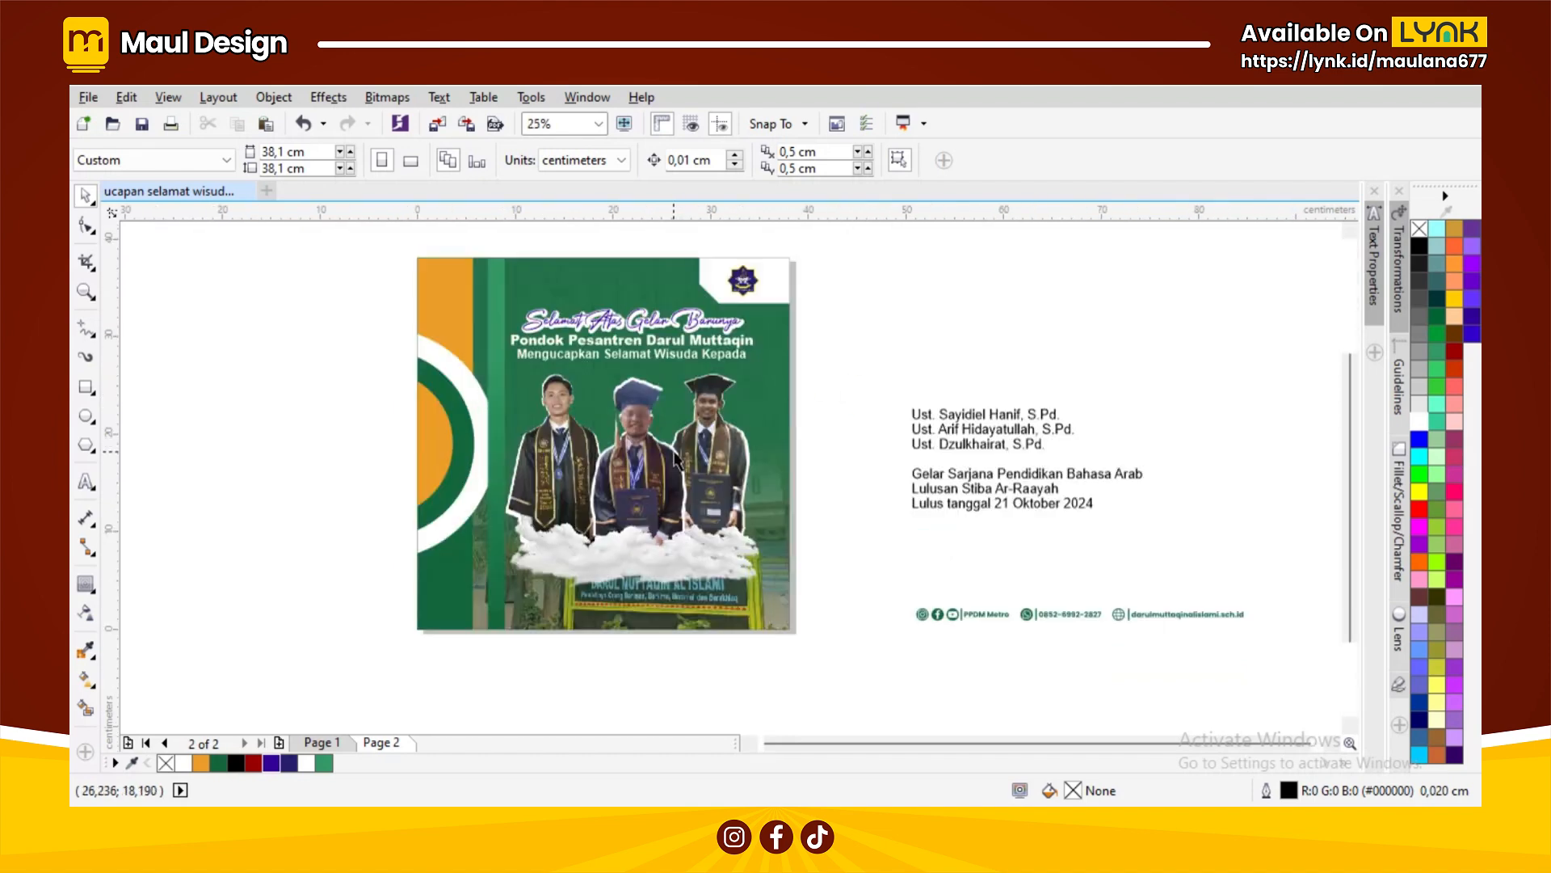
Step: Draw a rectangle about 13.65 cm wide and 2.22 cm high on the empty area left of the poster
{"action": "left_click", "coordinate": [981, 422]}
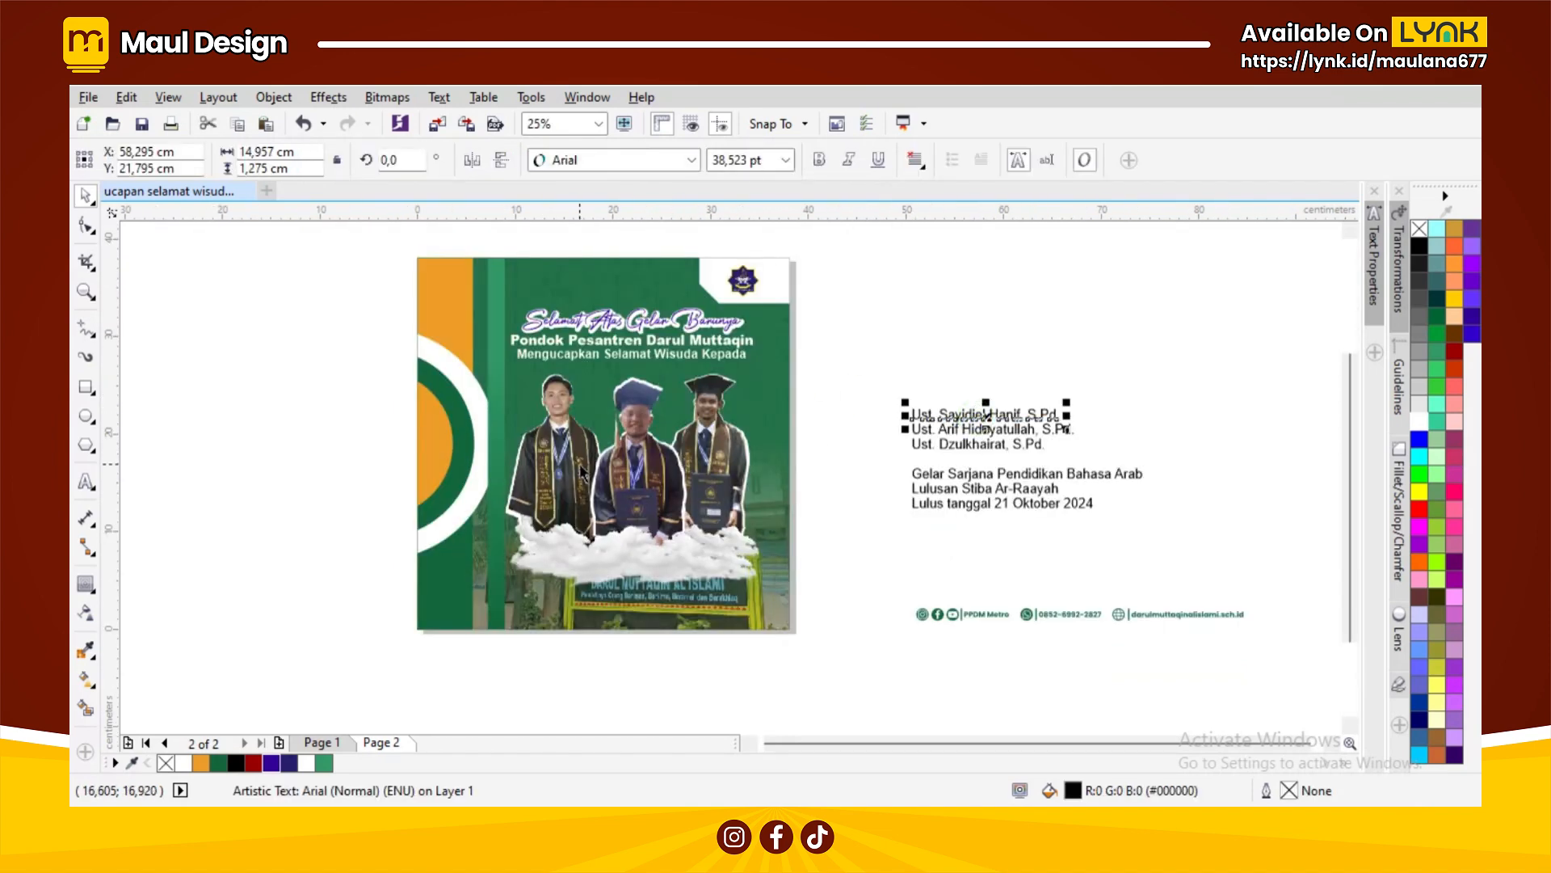
{"action": "left_click", "coordinate": [295, 488]}
{"action": "key", "text": "F6"}
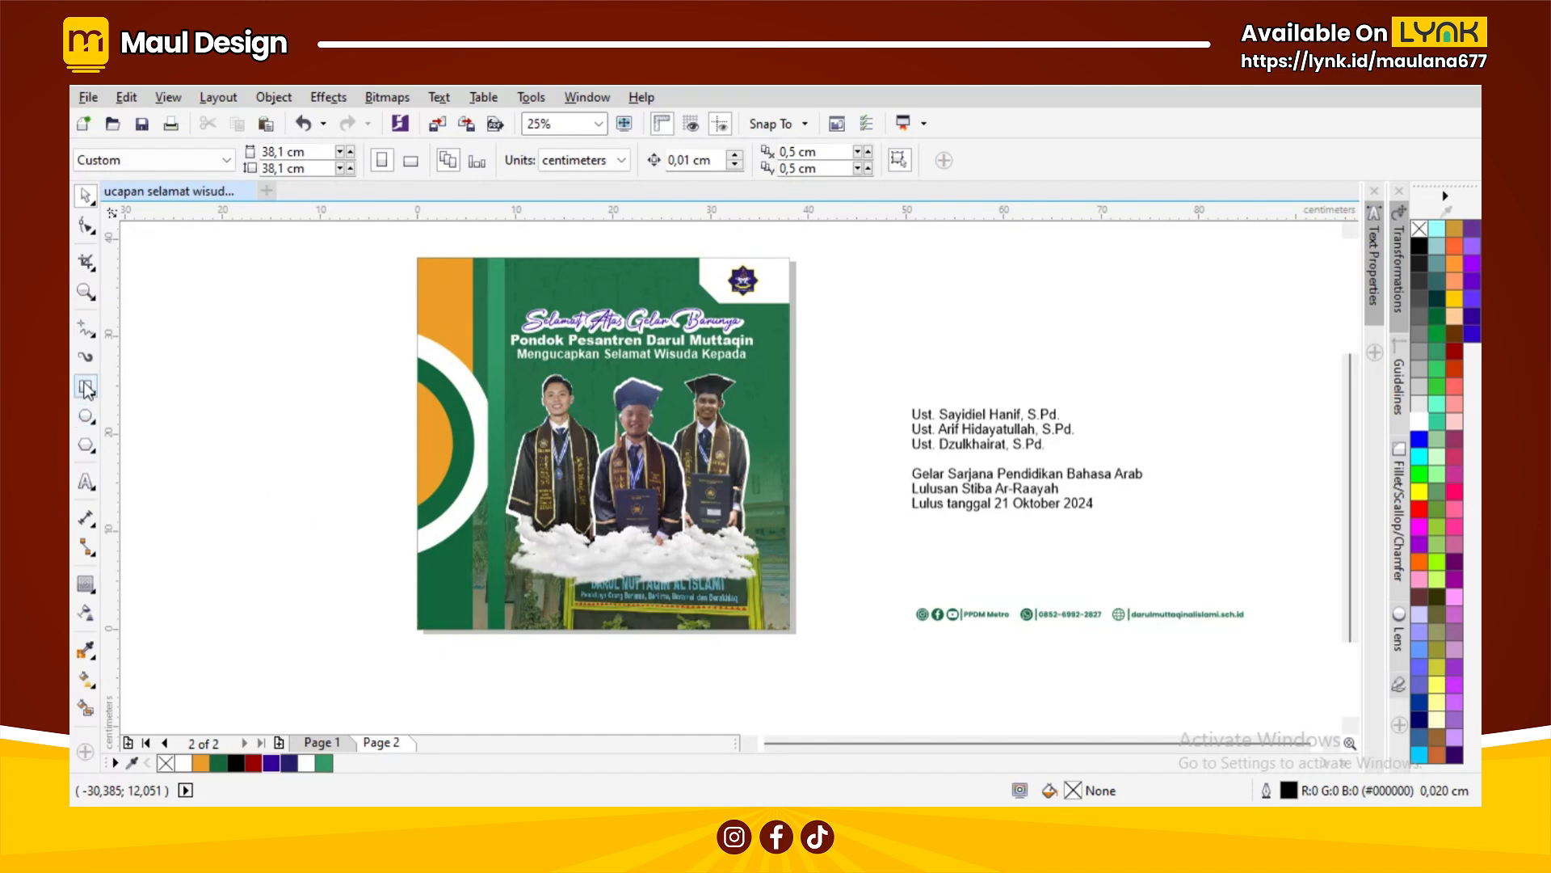
{"action": "mouse_move", "coordinate": [241, 511]}
{"action": "left_mouse_down"}
{"action": "mouse_move", "coordinate": [336, 543]}
{"action": "mouse_move", "coordinate": [376, 533]}
{"action": "left_mouse_up"}
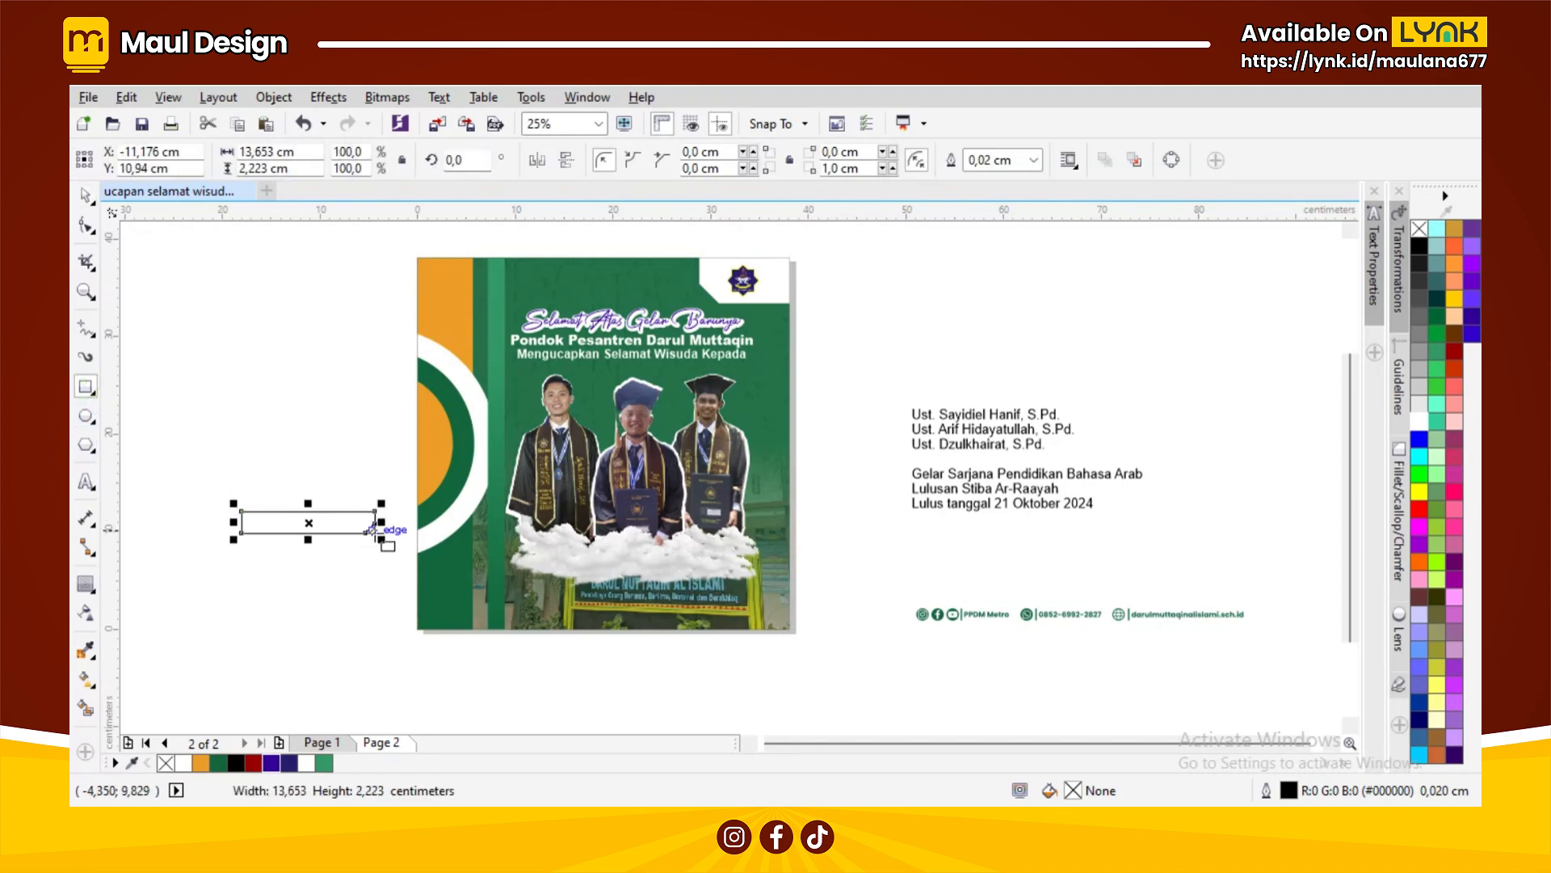
Step: Set the radius of the rectangle's rounded lower-right corner to 0 cm
{"action": "left_click", "coordinate": [85, 226]}
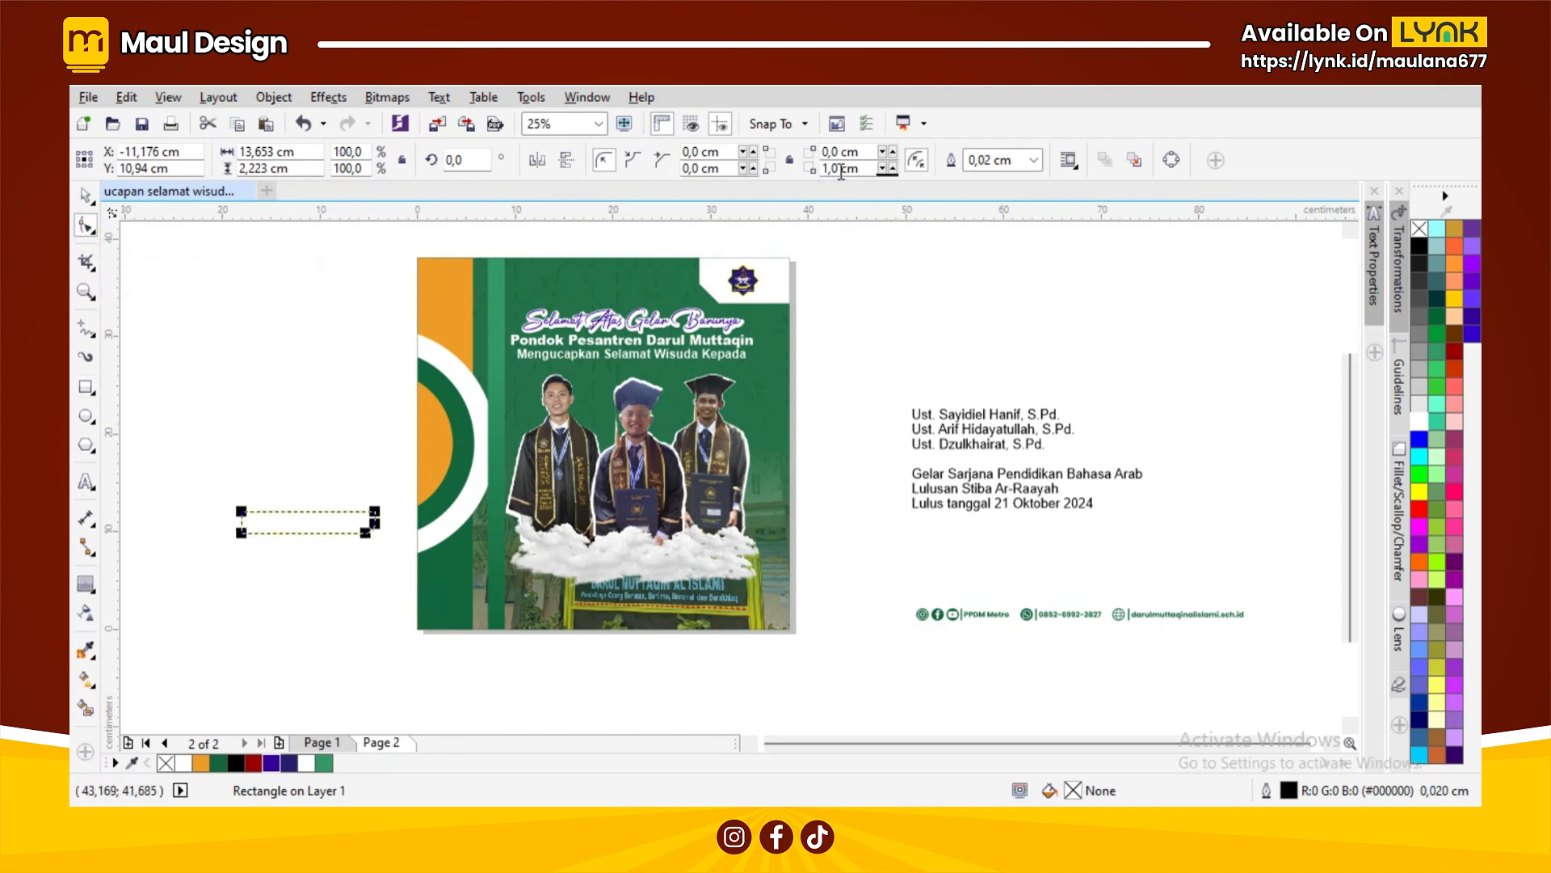
{"action": "type", "text": "0"}
{"action": "key", "text": "Return"}
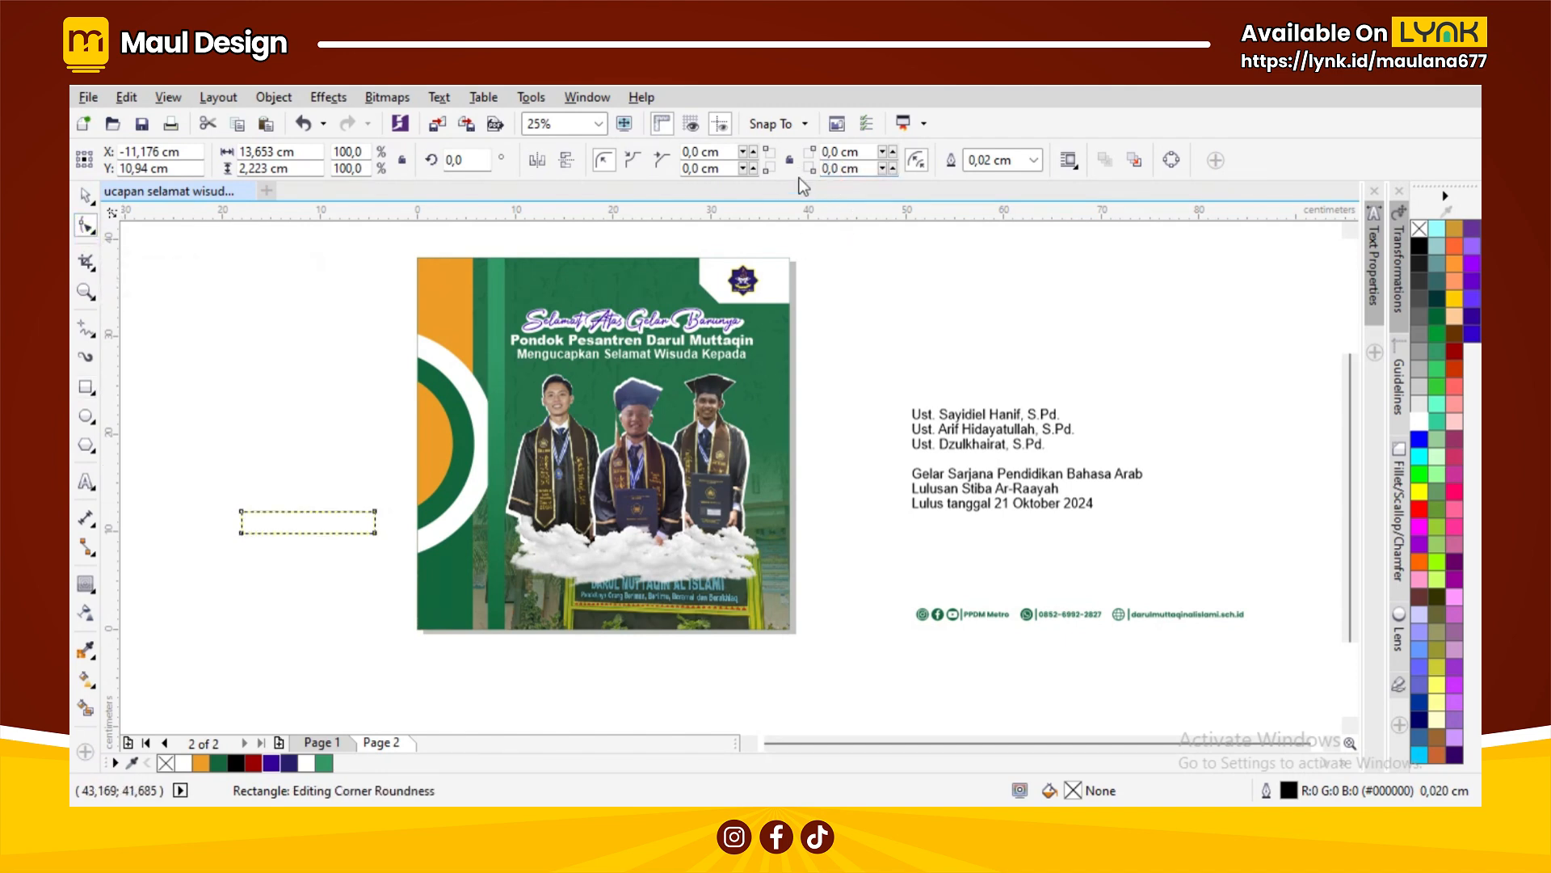
{"action": "left_click", "coordinate": [85, 195]}
{"action": "left_click", "coordinate": [254, 371]}
Step: Fill the rectangle with the document's orange (#ED9D26)
{"action": "left_click", "coordinate": [275, 520]}
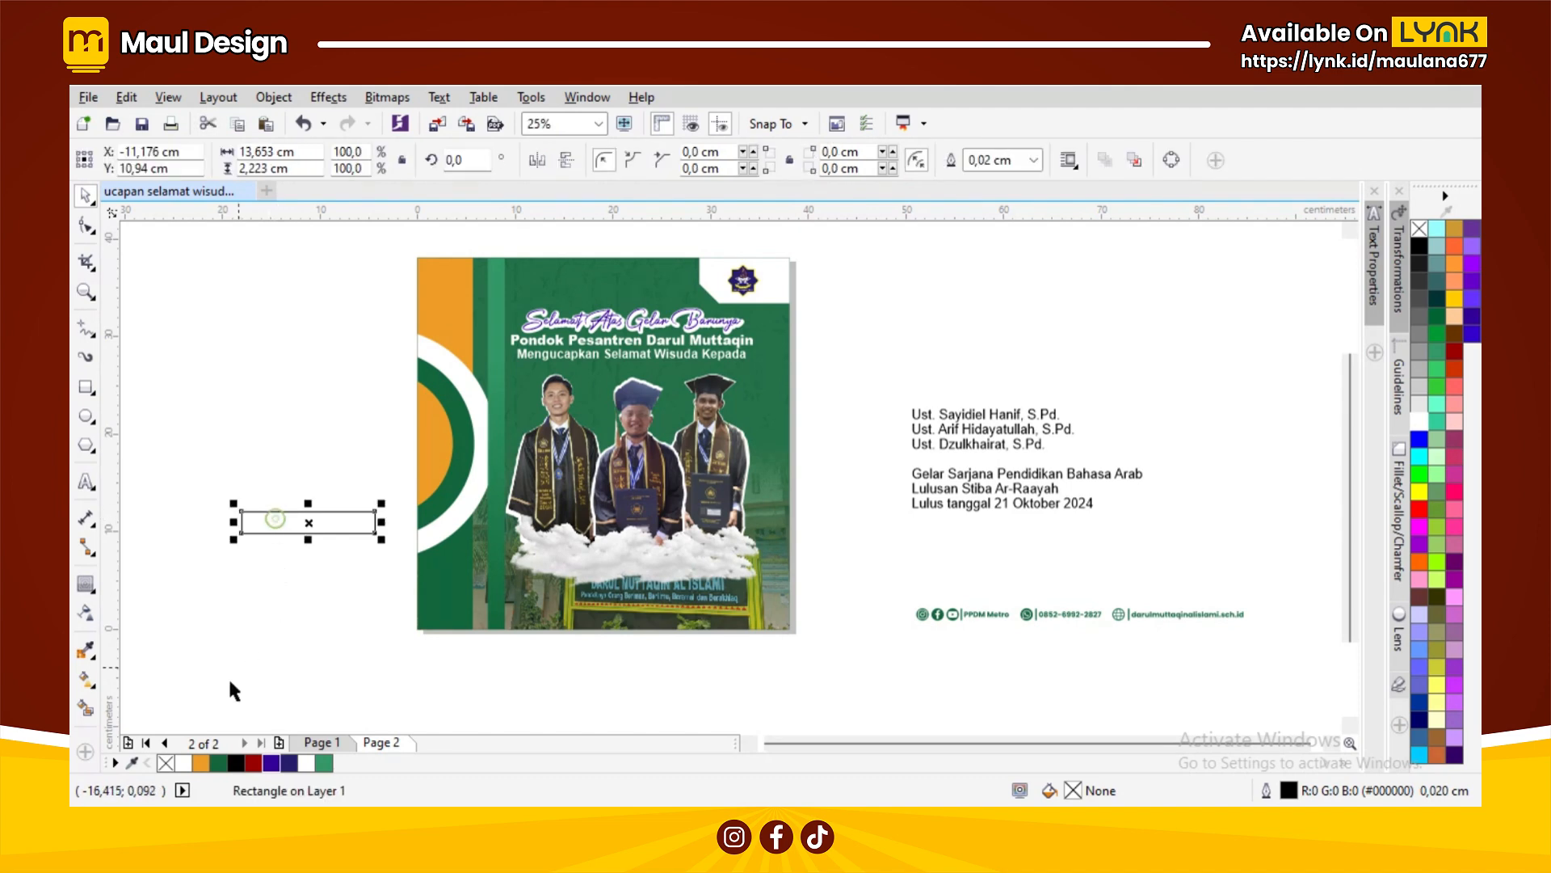
{"action": "left_click", "coordinate": [201, 764]}
{"action": "scroll", "coordinate": [348, 520], "scroll_direction": "up", "scroll_amount": 1}
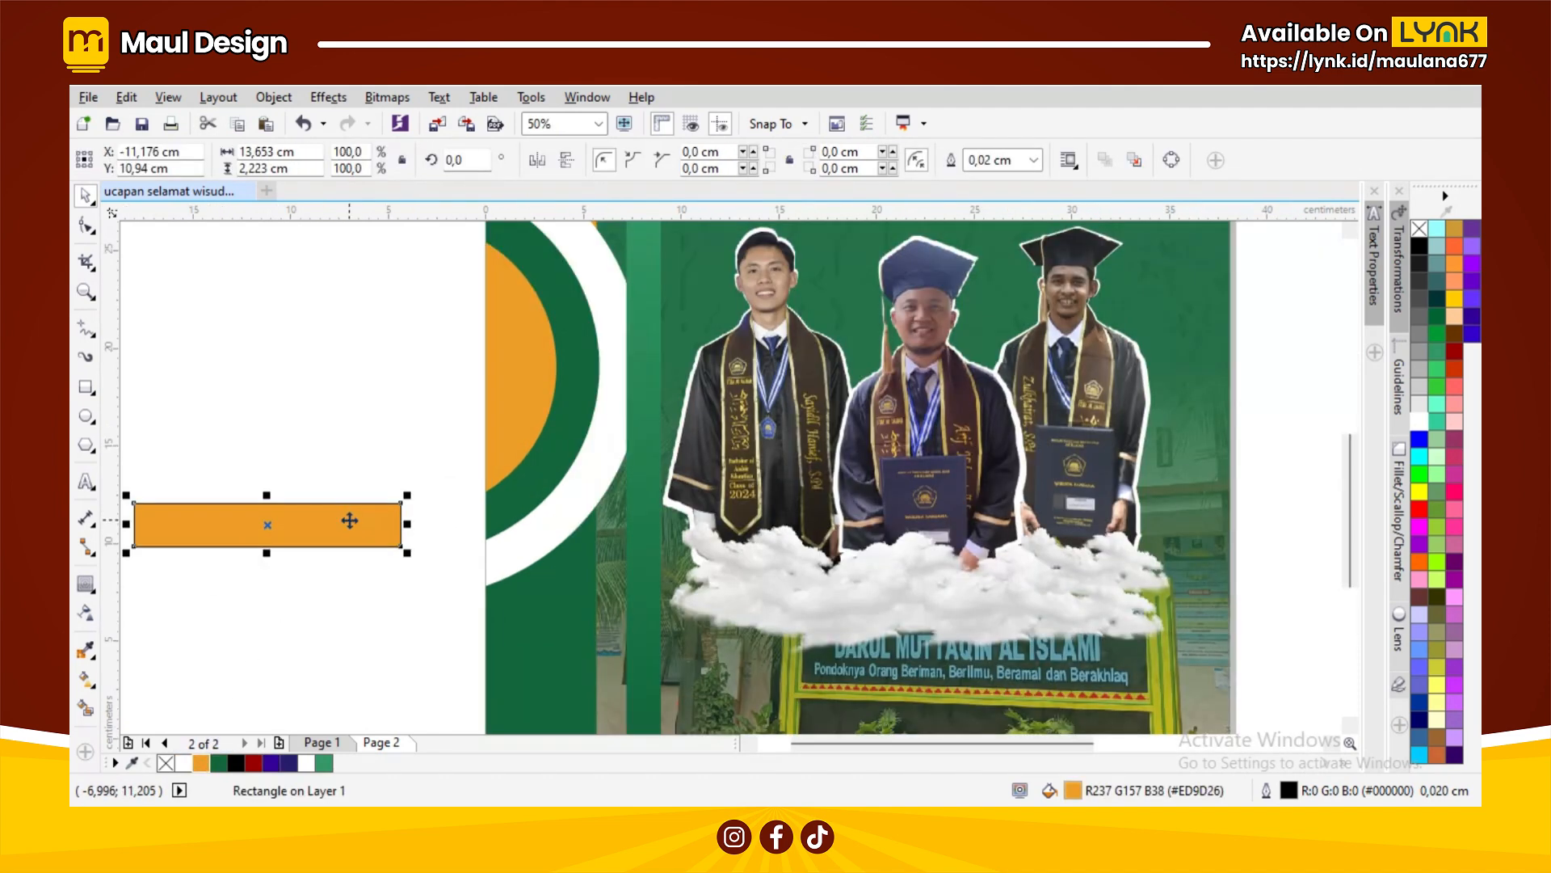
Step: Move the orange bar over the left graduate's lower robe and reduce its height to about 1.66 cm
{"action": "left_click_drag", "start_coordinate": [350, 518], "coordinate": [807, 520]}
{"action": "scroll", "coordinate": [711, 539], "scroll_direction": "up", "scroll_amount": 1}
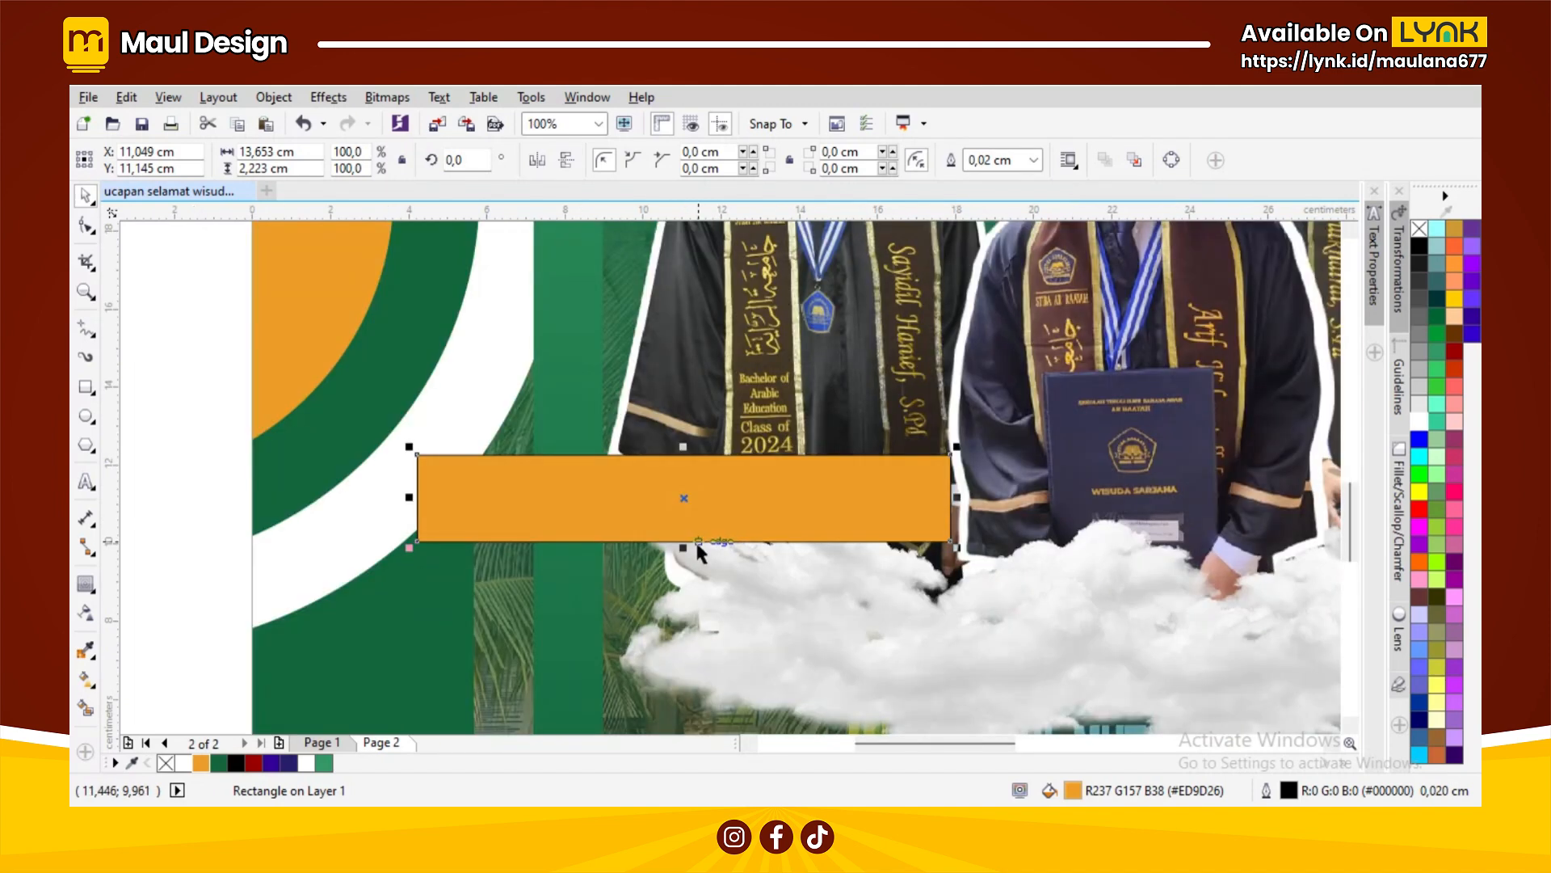
{"action": "left_click_drag", "start_coordinate": [695, 540], "coordinate": [693, 524]}
{"action": "scroll", "coordinate": [693, 524], "scroll_direction": "down", "scroll_amount": 2}
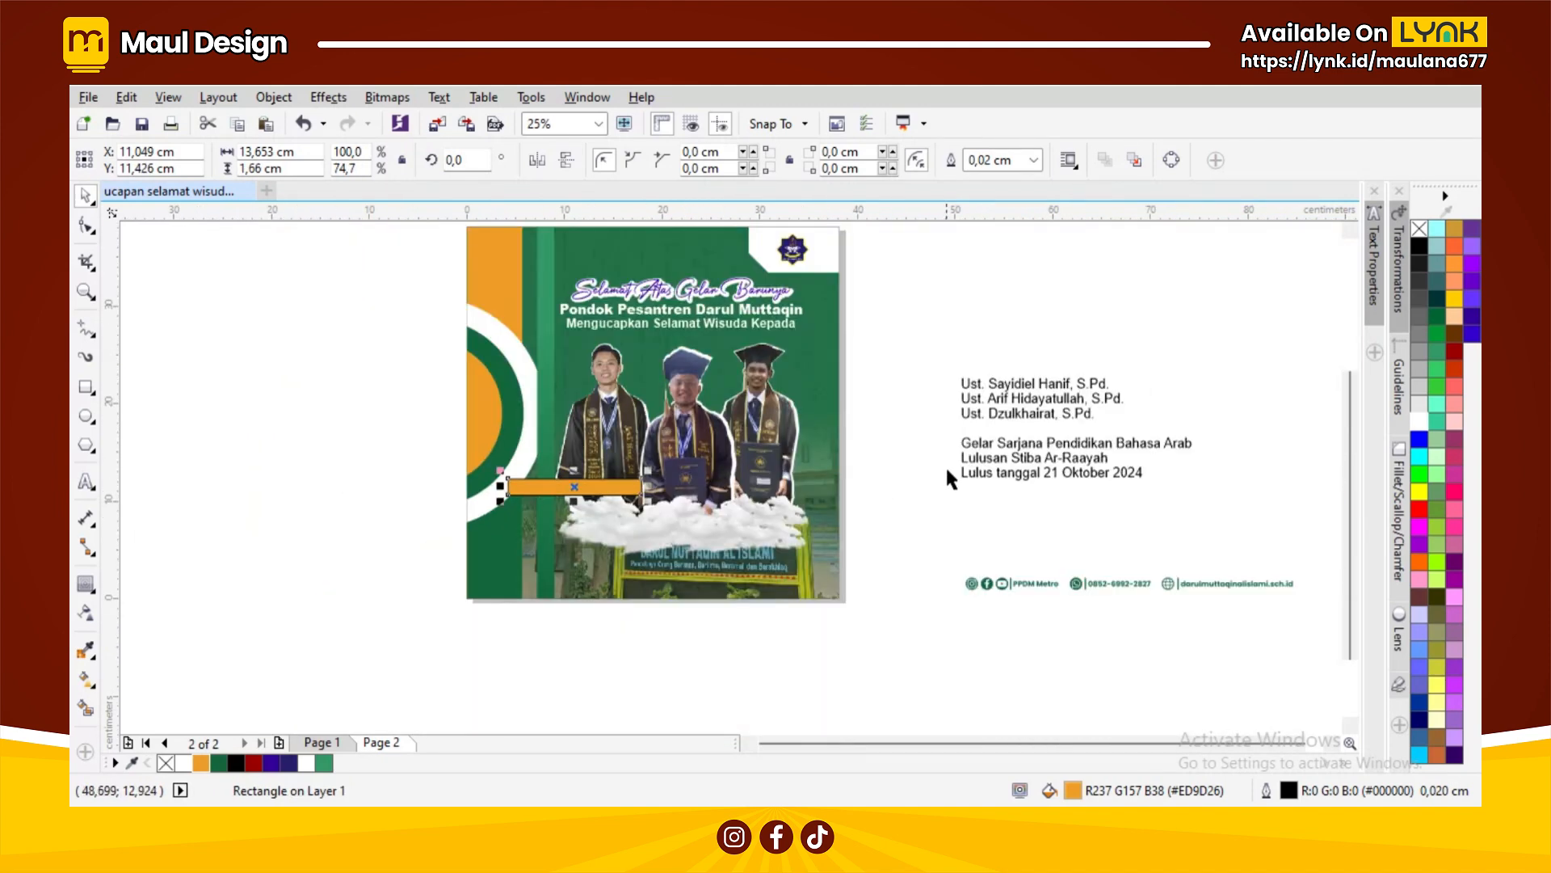
Step: Place the left graduate's name text over the orange bar and make it bold and white
{"action": "left_click", "coordinate": [1004, 381]}
{"action": "left_click_drag", "start_coordinate": [1005, 382], "coordinate": [545, 494]}
{"action": "scroll", "coordinate": [546, 495], "scroll_direction": "up", "scroll_amount": 2}
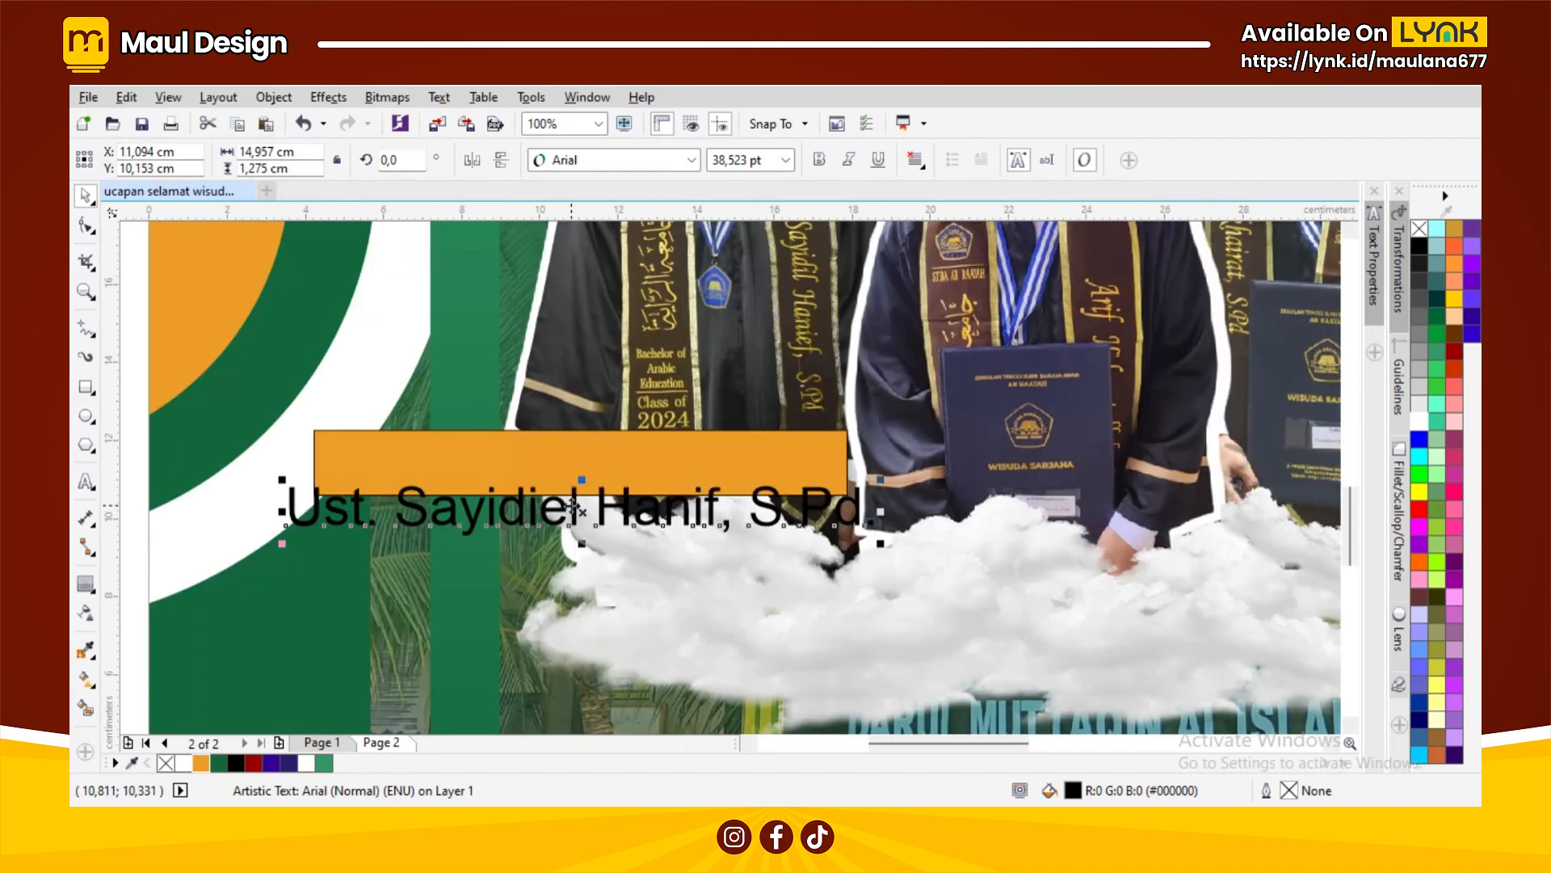
{"action": "left_click", "coordinate": [1422, 422]}
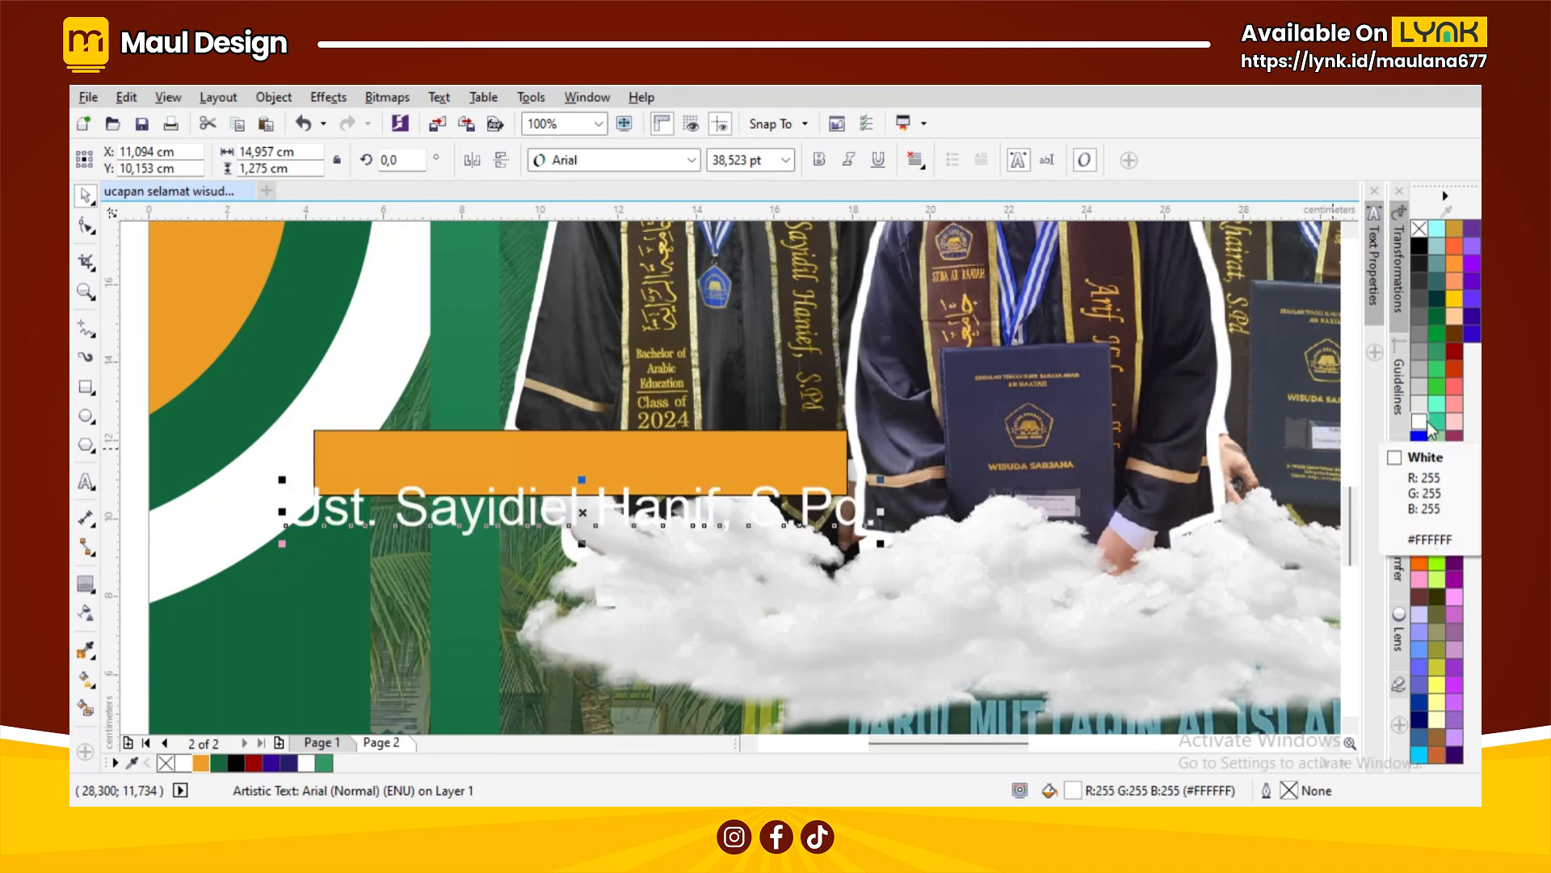
{"action": "left_click", "coordinate": [822, 163]}
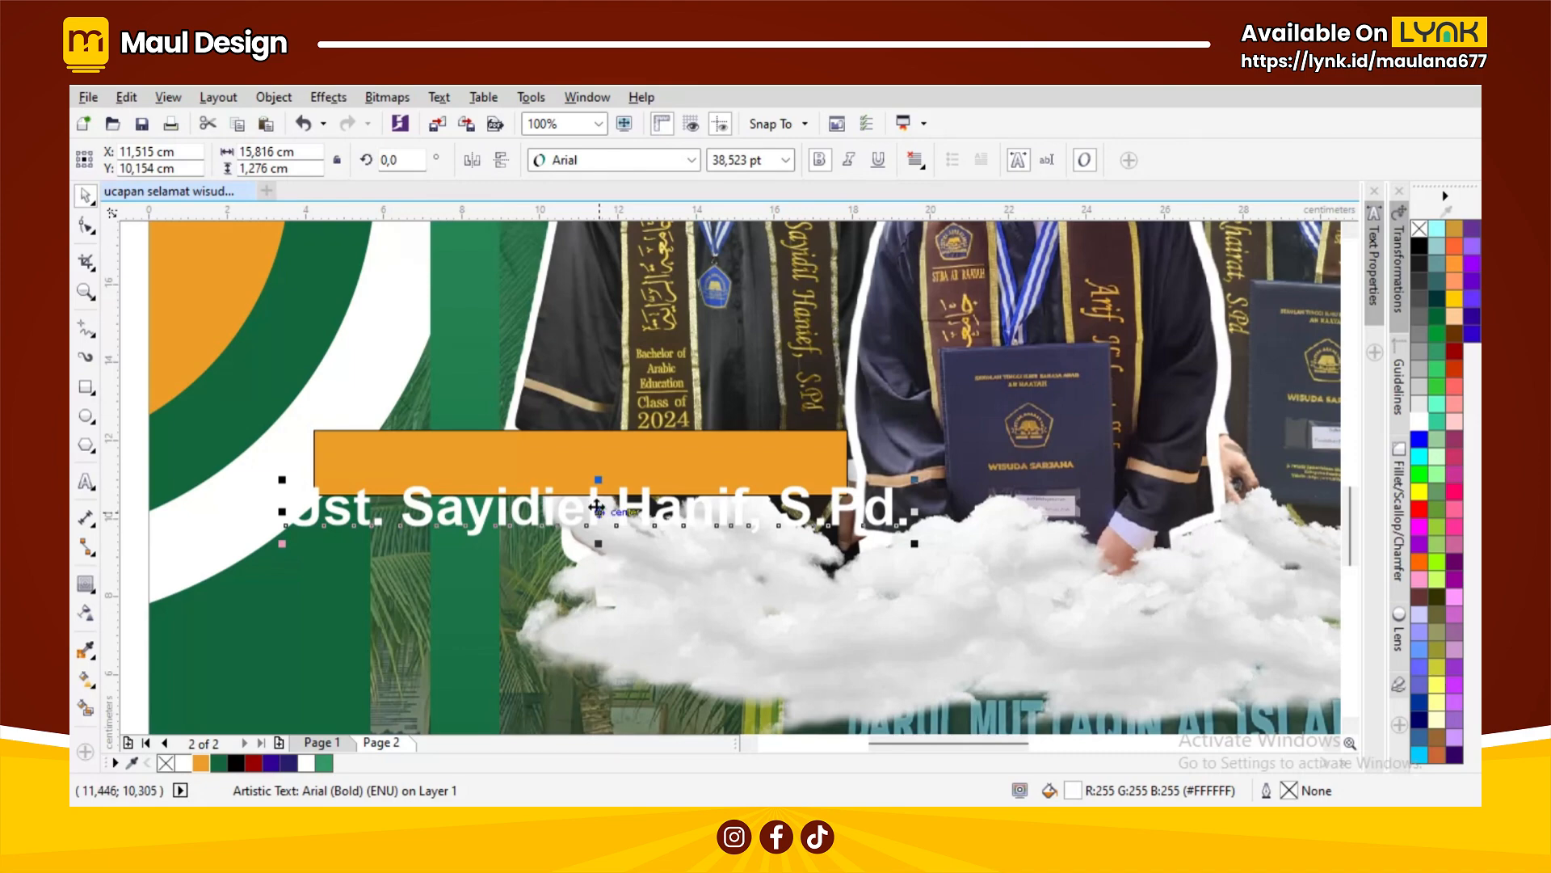
{"action": "left_click_drag", "start_coordinate": [598, 514], "coordinate": [597, 465]}
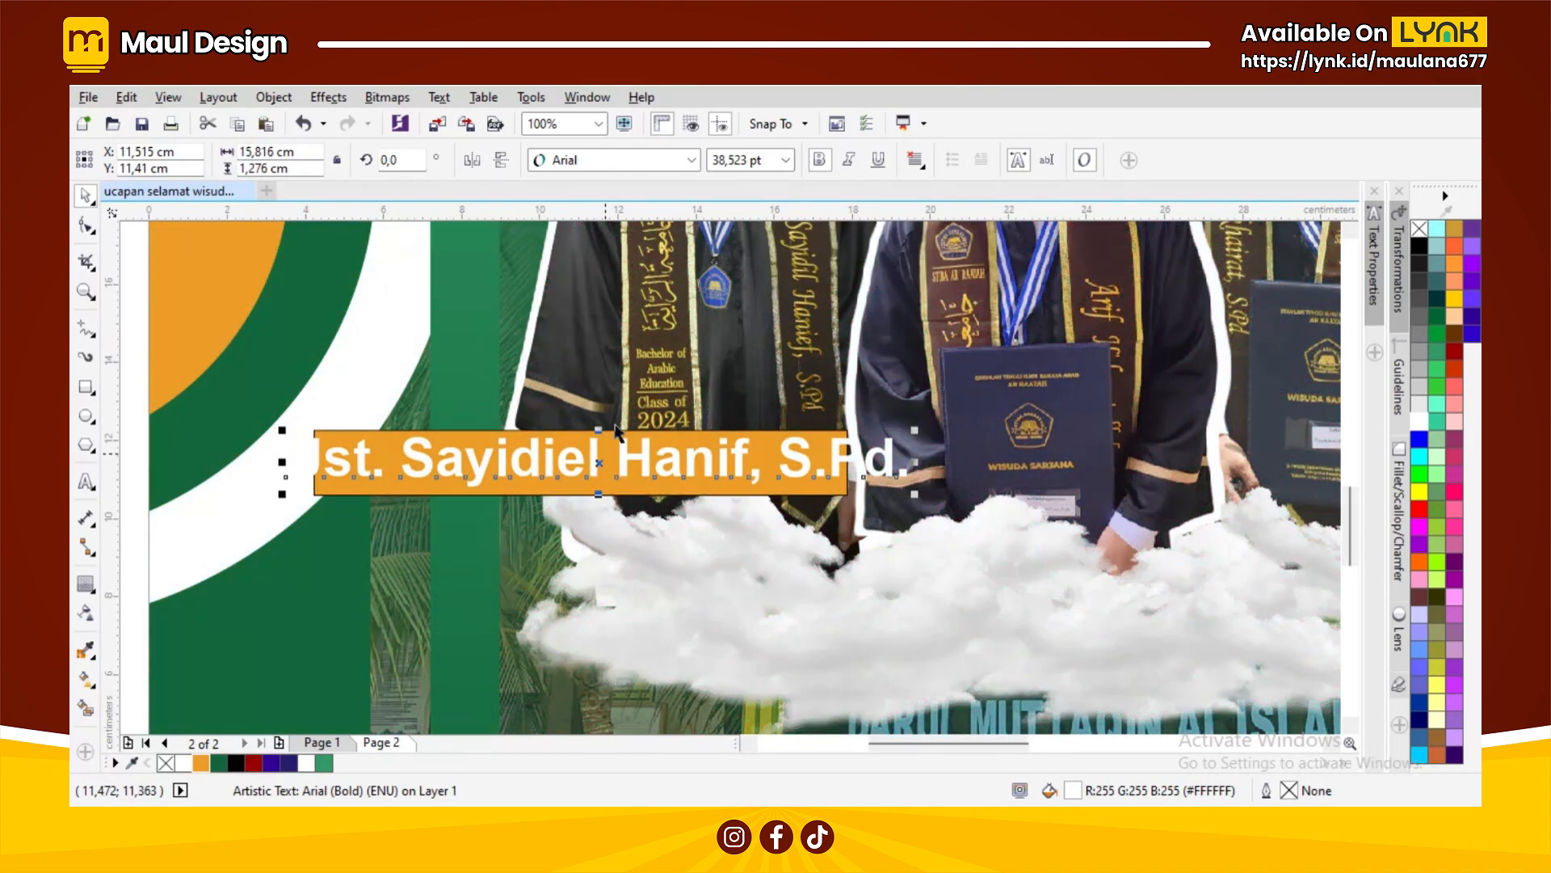
Step: Reduce the name text to 33 pt and centre it on the orange bar
{"action": "left_click", "coordinate": [784, 160]}
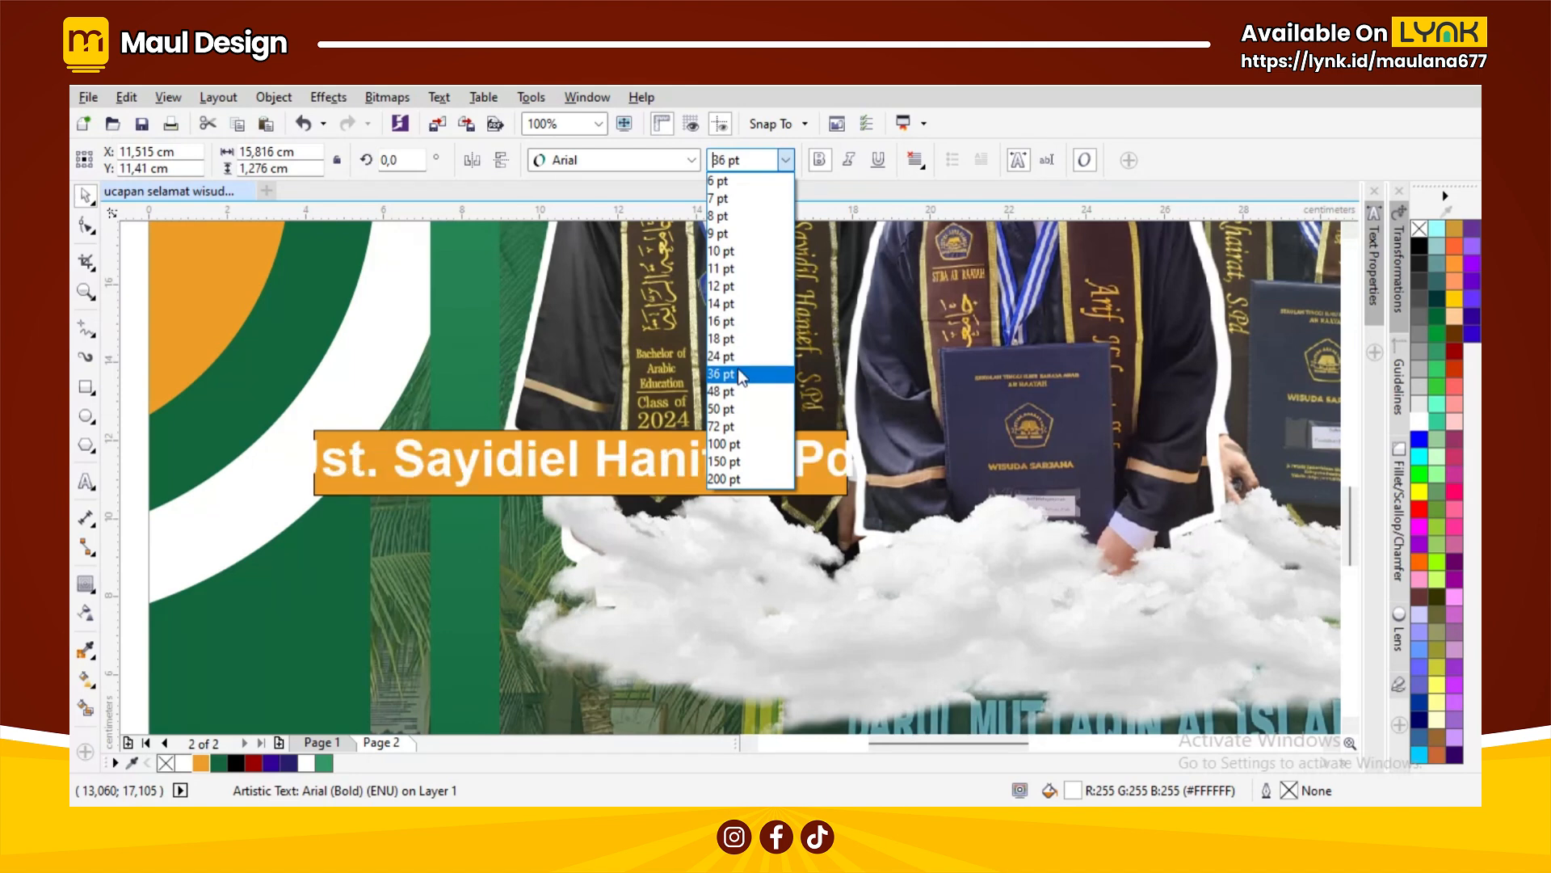
{"action": "left_click", "coordinate": [738, 374]}
{"action": "left_click", "coordinate": [723, 162]}
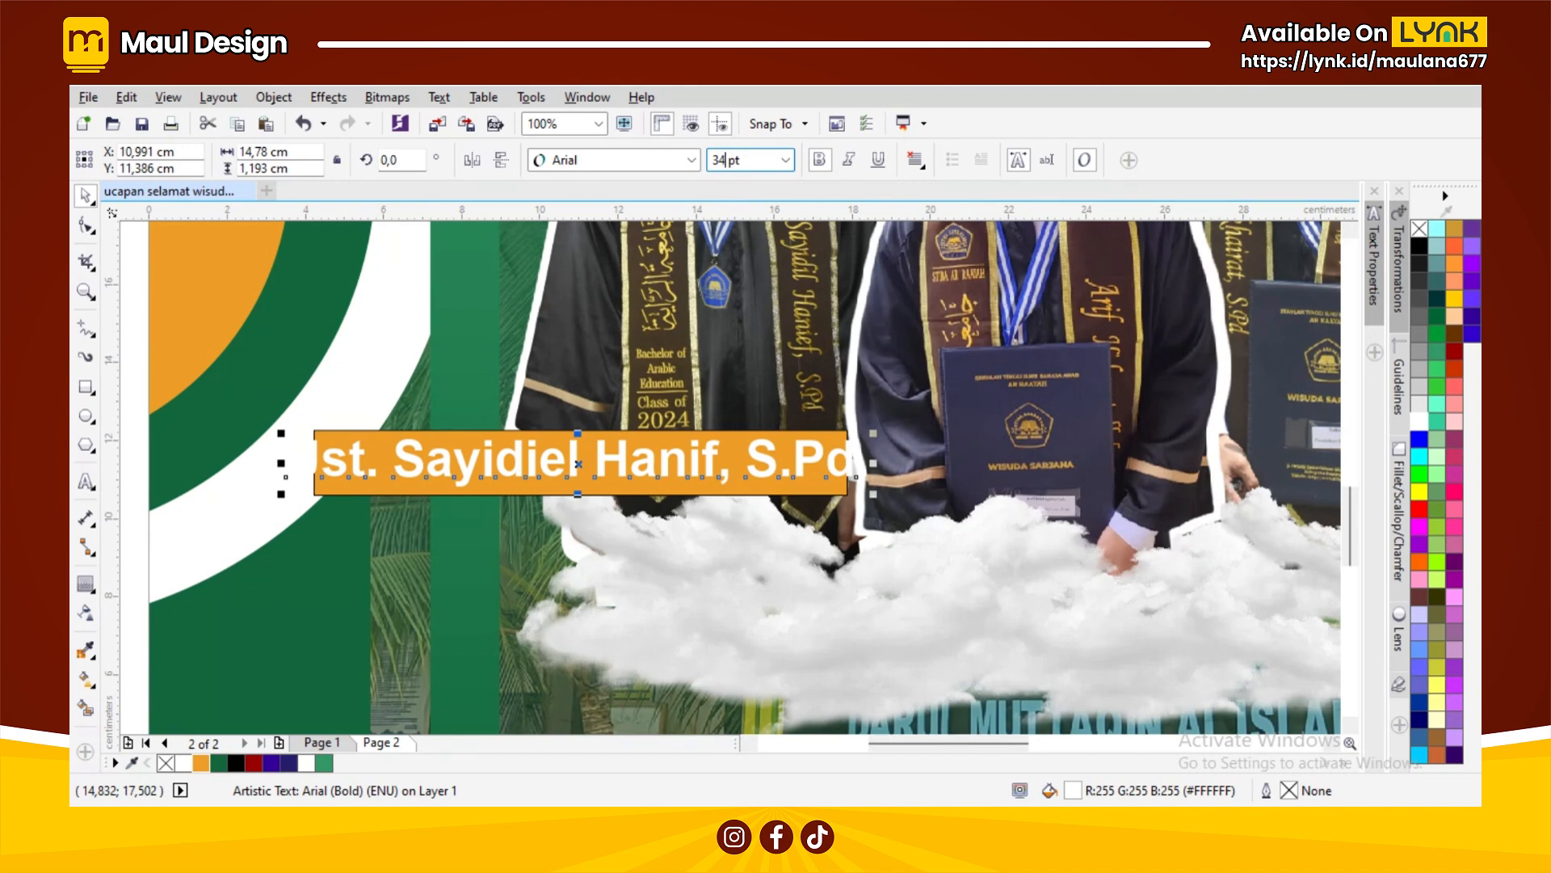
{"action": "key", "text": "Return"}
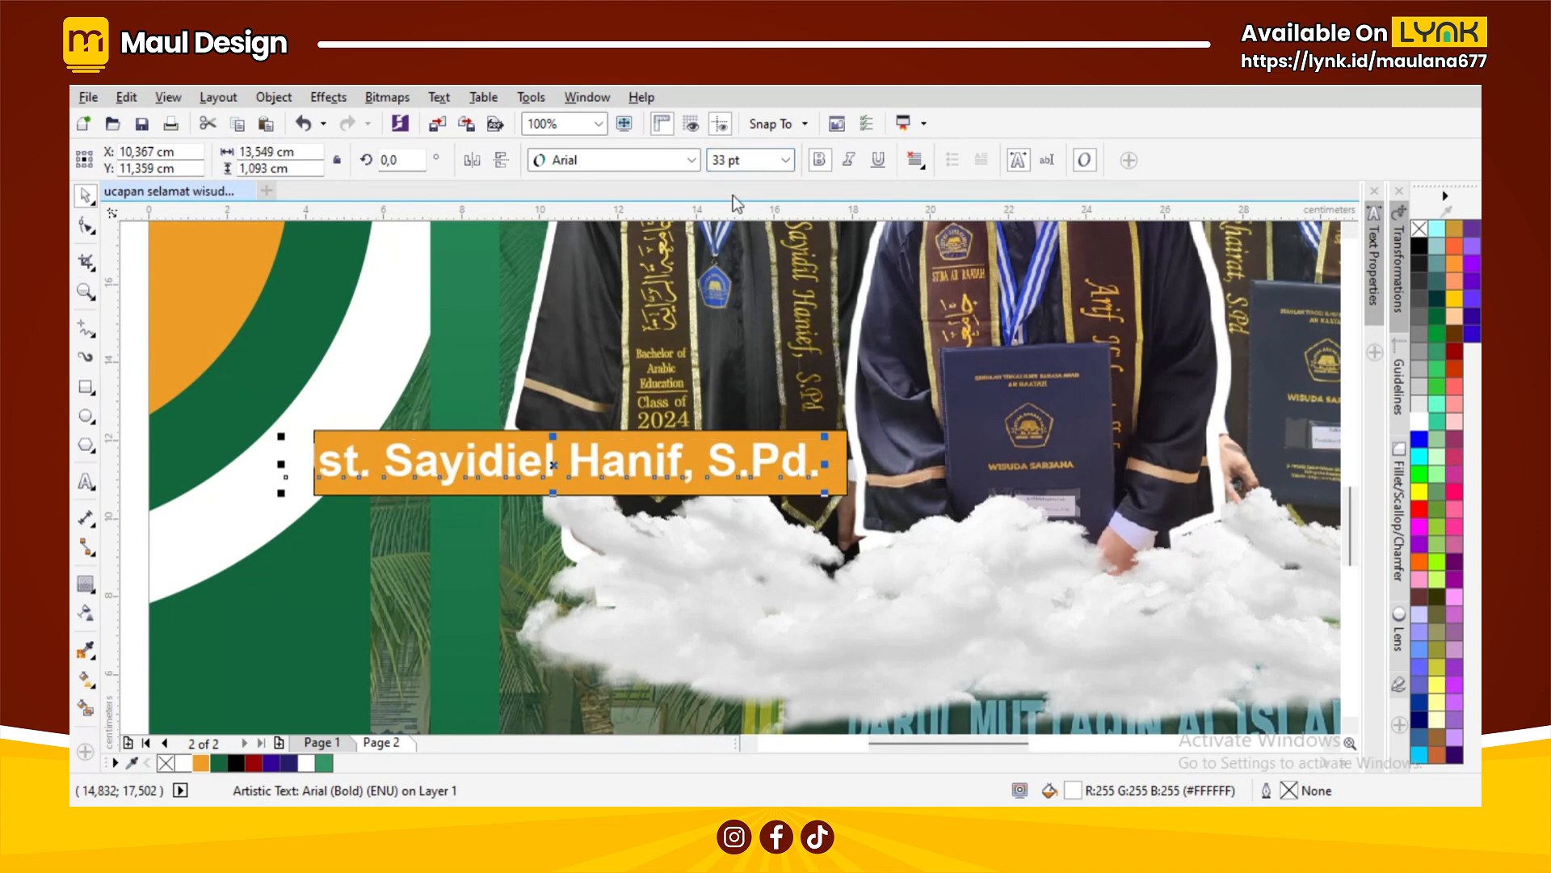
{"action": "left_click", "coordinate": [637, 432]}
{"action": "left_click", "coordinate": [677, 453]}
{"action": "left_click_drag", "start_coordinate": [557, 463], "coordinate": [582, 463]}
Step: Widen the orange bar evenly on both sides to about 14.4 cm and remove its outline
{"action": "left_click", "coordinate": [844, 484]}
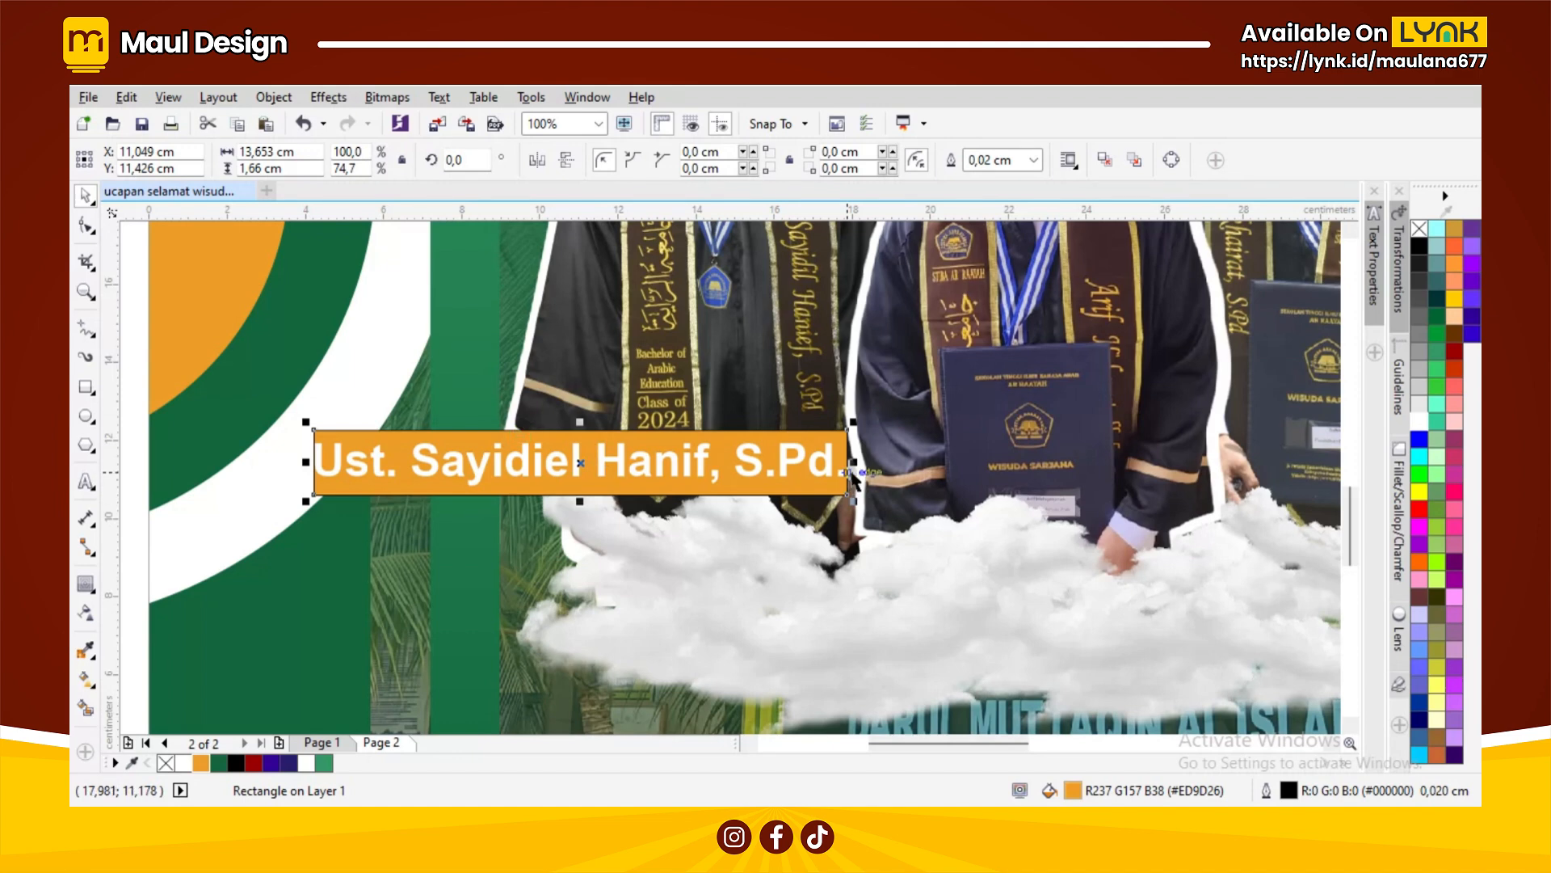
{"action": "left_click_drag", "start_coordinate": [858, 466], "coordinate": [887, 465]}
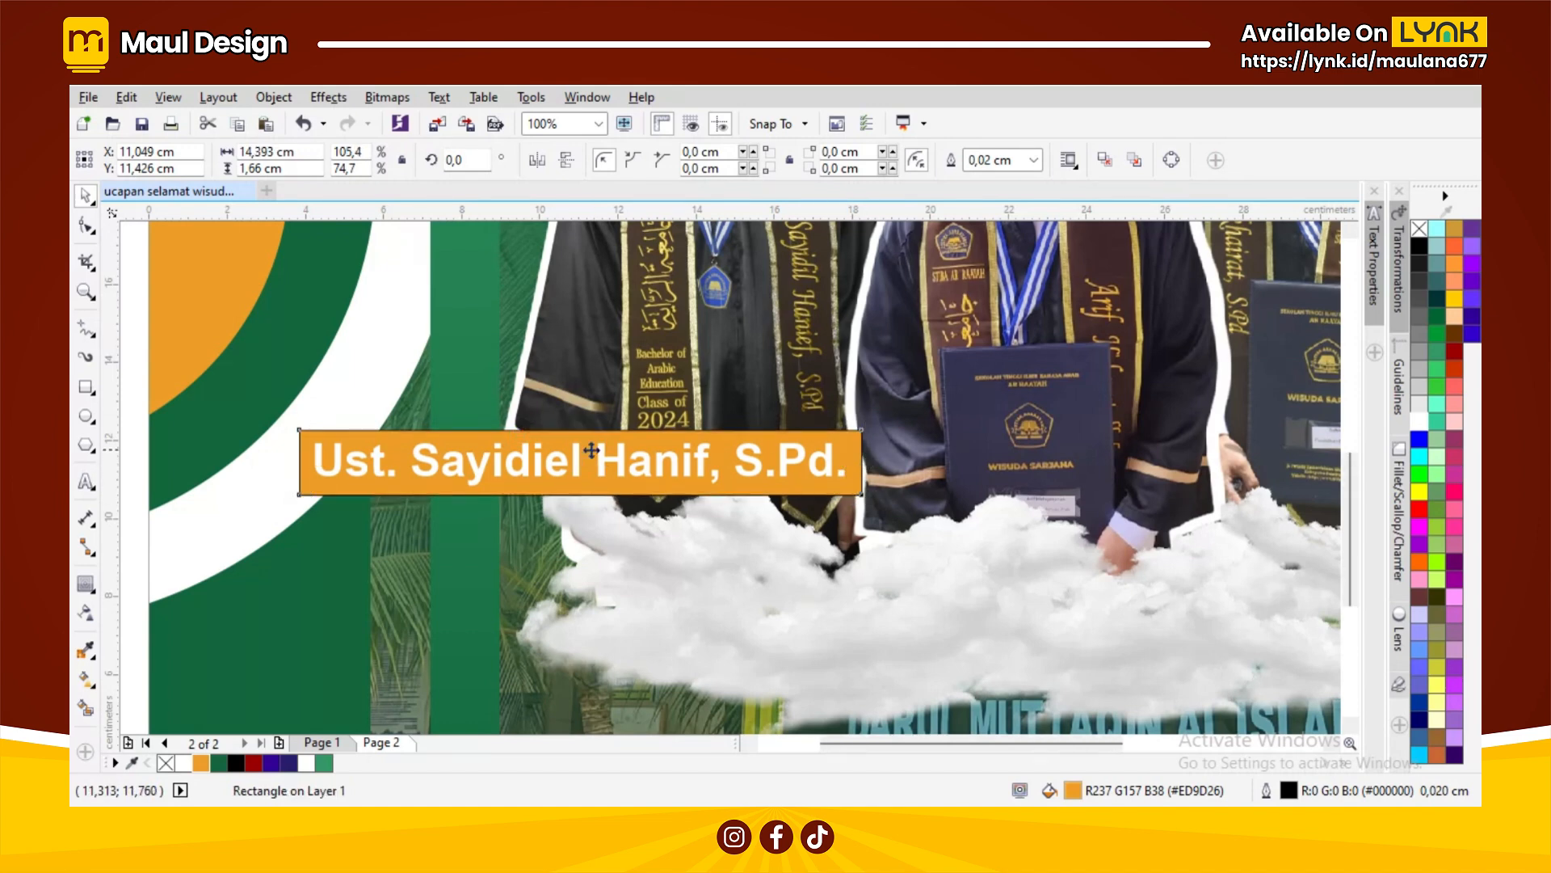
{"action": "scroll", "coordinate": [583, 457], "scroll_direction": "down", "scroll_amount": 2}
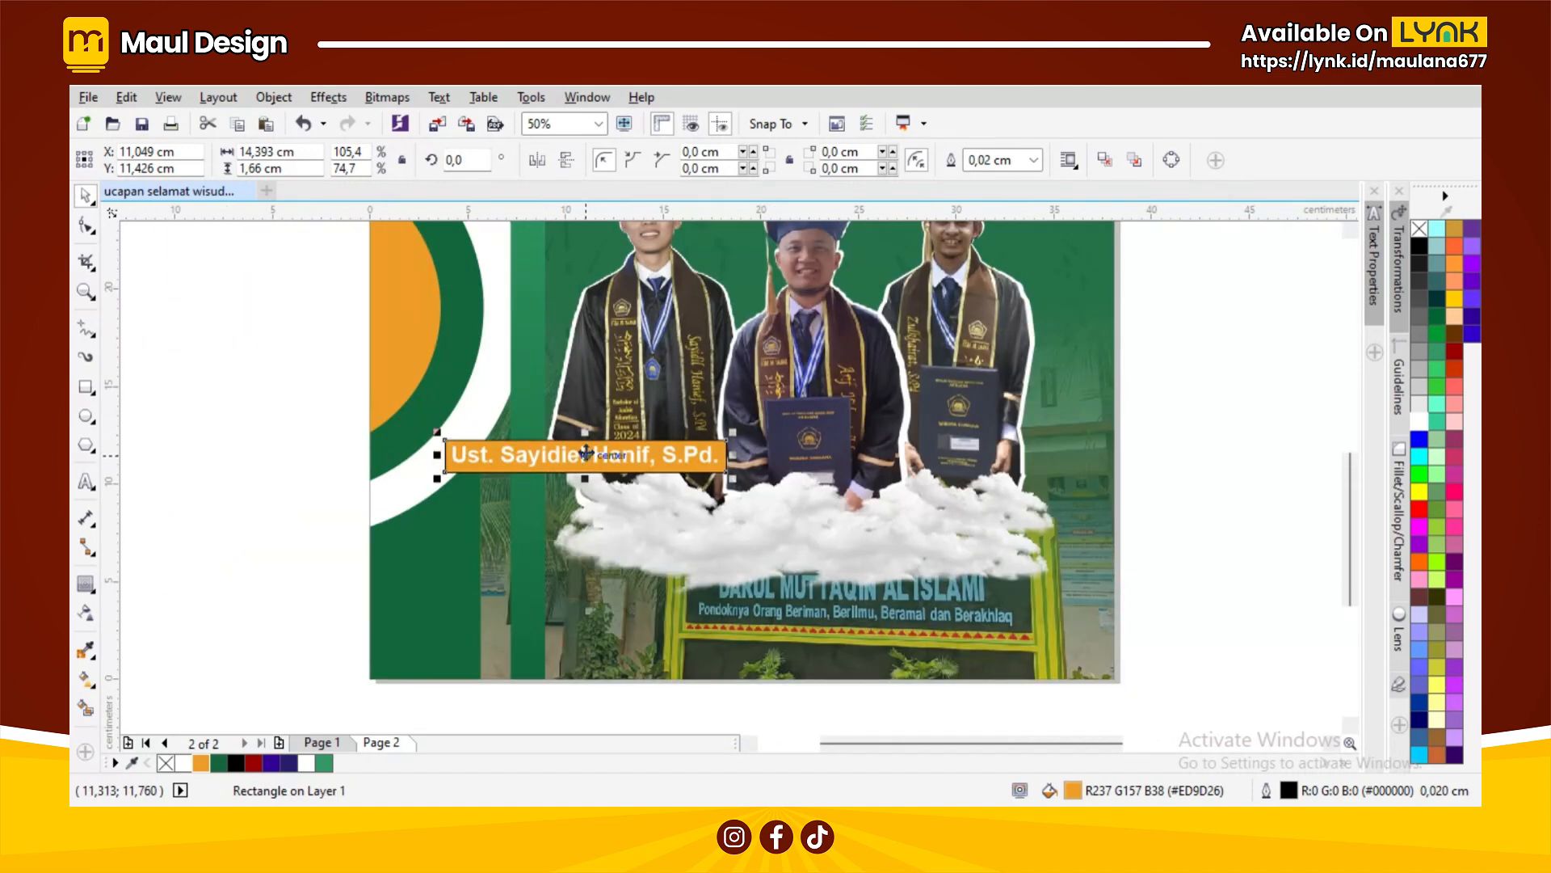
{"action": "right_click", "coordinate": [1419, 232]}
{"action": "left_click", "coordinate": [250, 468]}
{"action": "scroll", "coordinate": [562, 442], "scroll_direction": "down", "scroll_amount": 2}
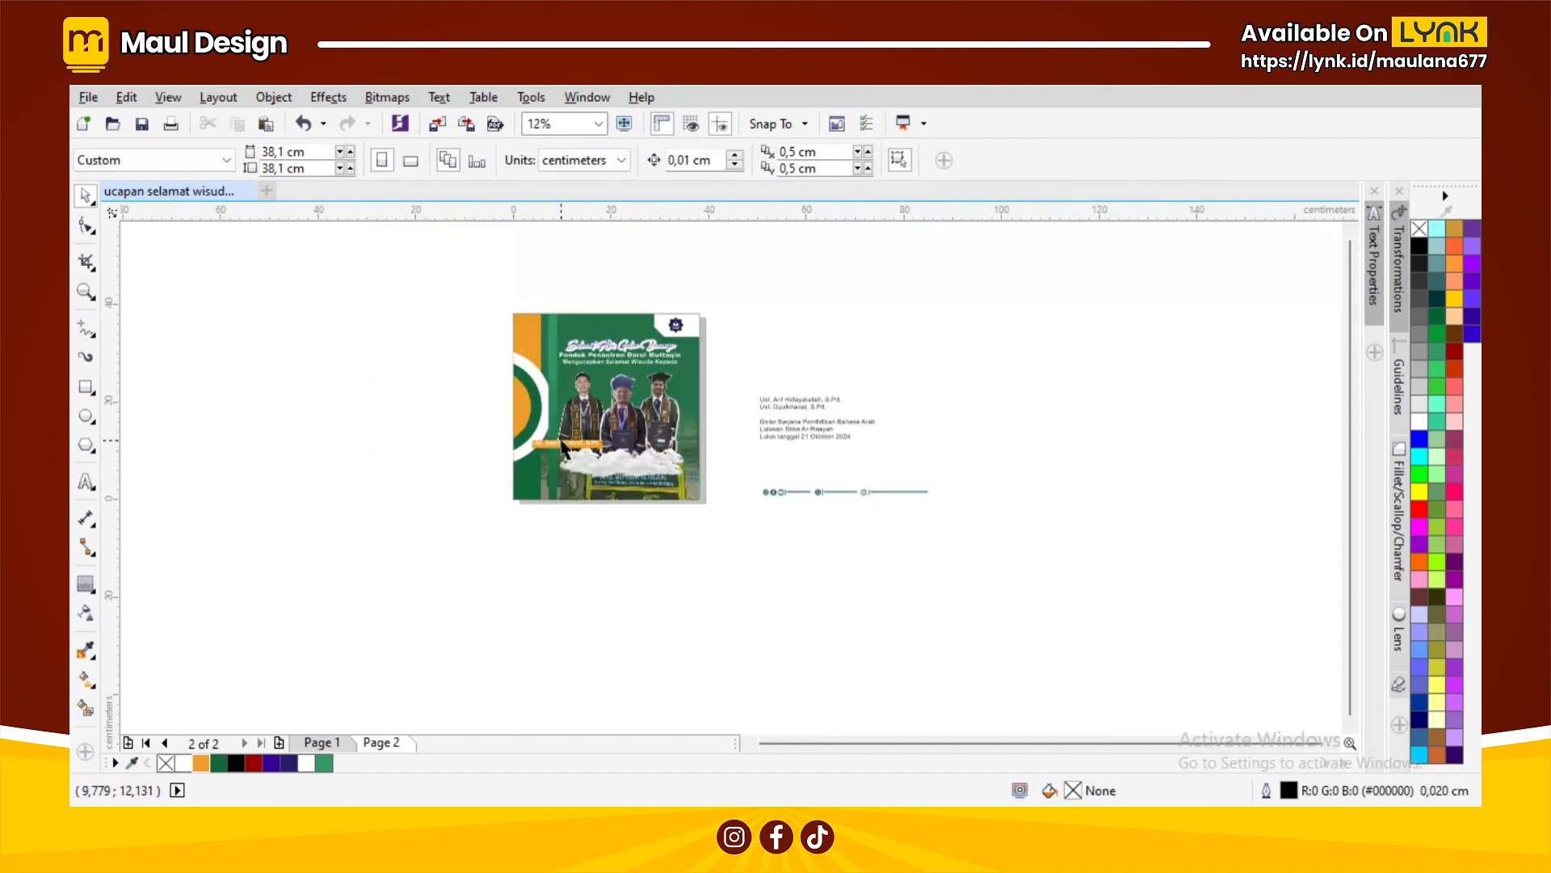
{"action": "scroll", "coordinate": [604, 446], "scroll_direction": "up", "scroll_amount": 1}
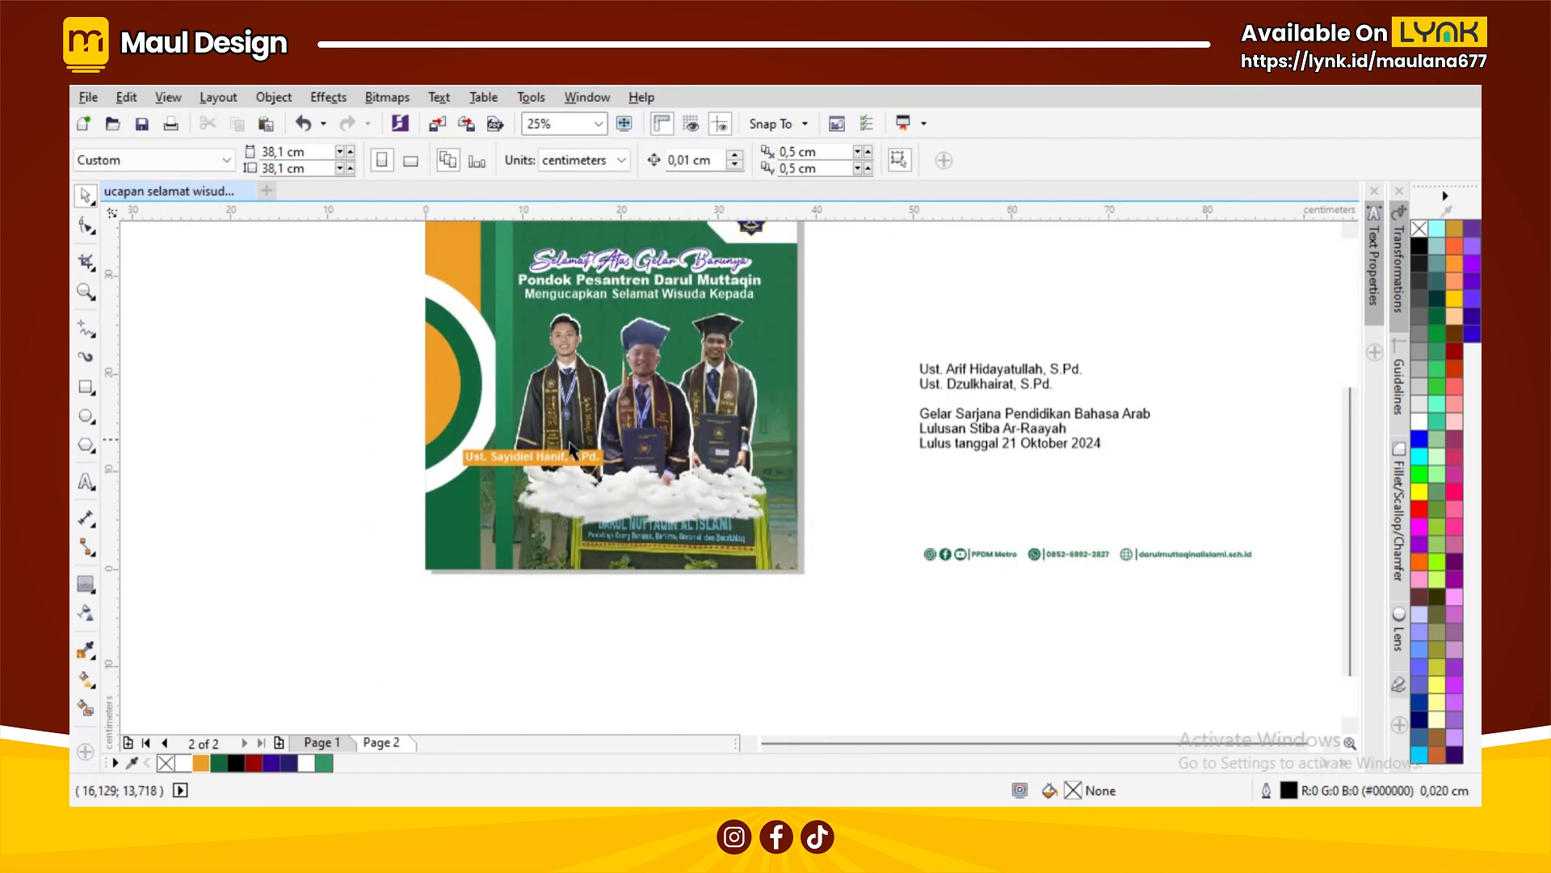
Step: Set the left graduate's name text to 24 pt and move it to the right end of the orange bar
{"action": "left_click", "coordinate": [540, 454]}
{"action": "scroll", "coordinate": [549, 453], "scroll_direction": "up", "scroll_amount": 1}
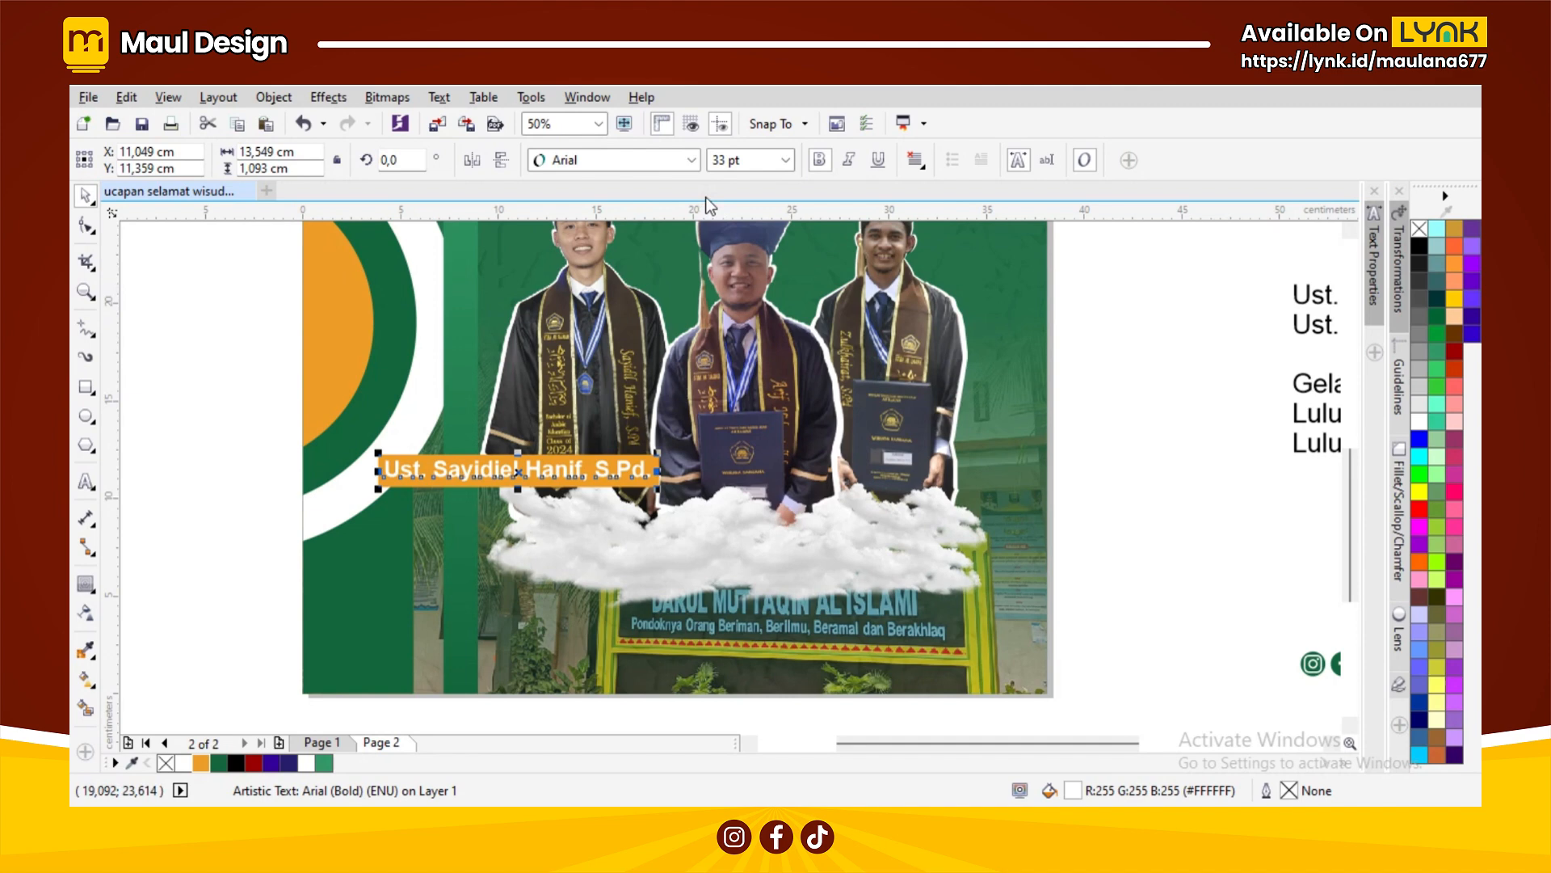
{"action": "left_click", "coordinate": [784, 161]}
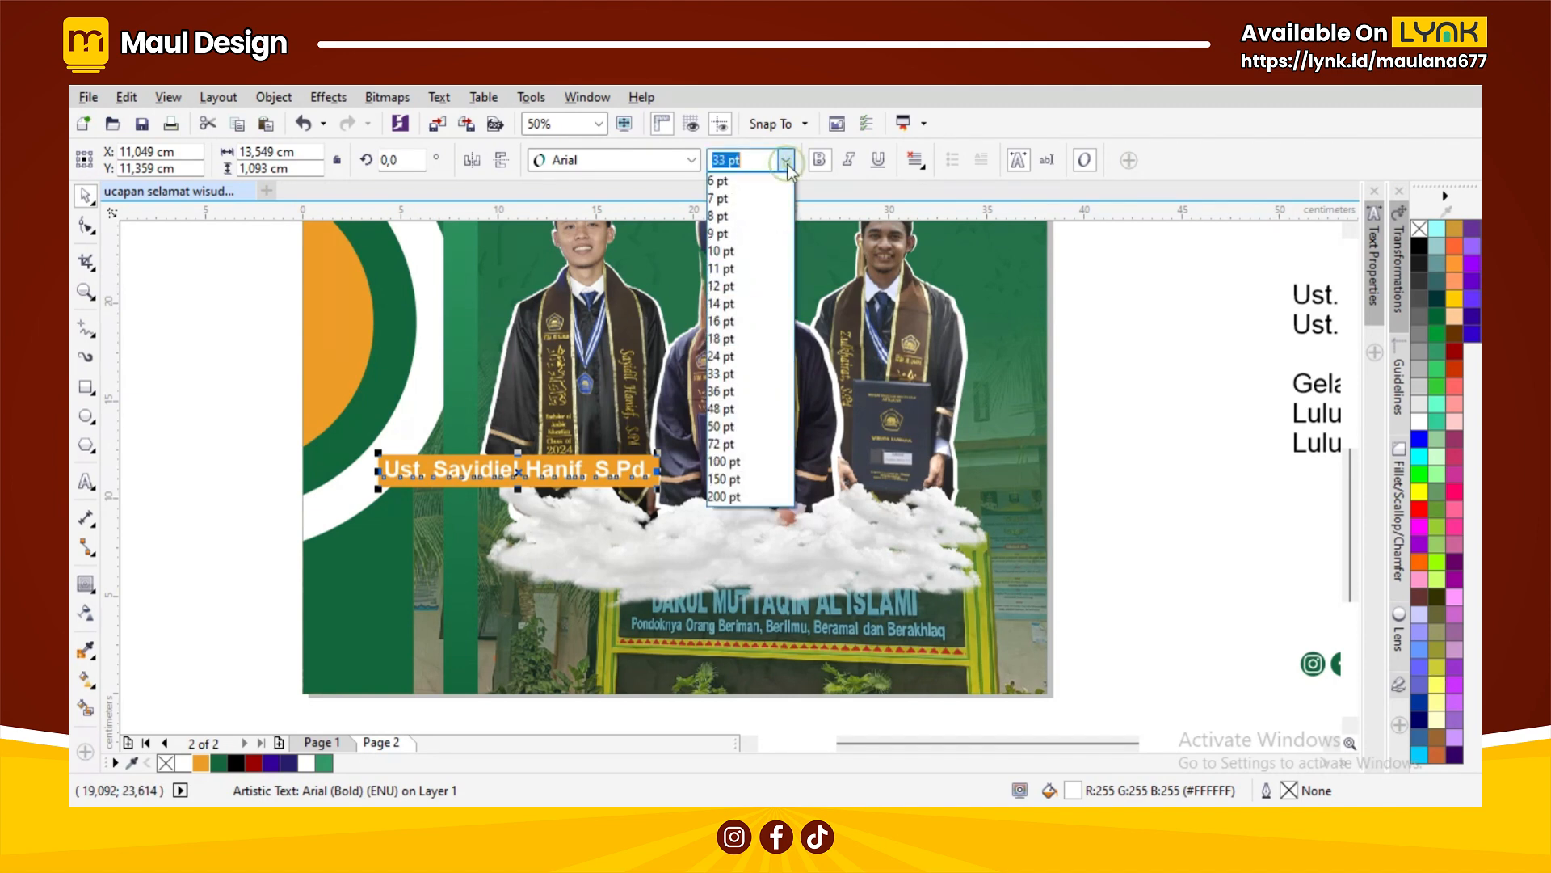
{"action": "left_click", "coordinate": [735, 357]}
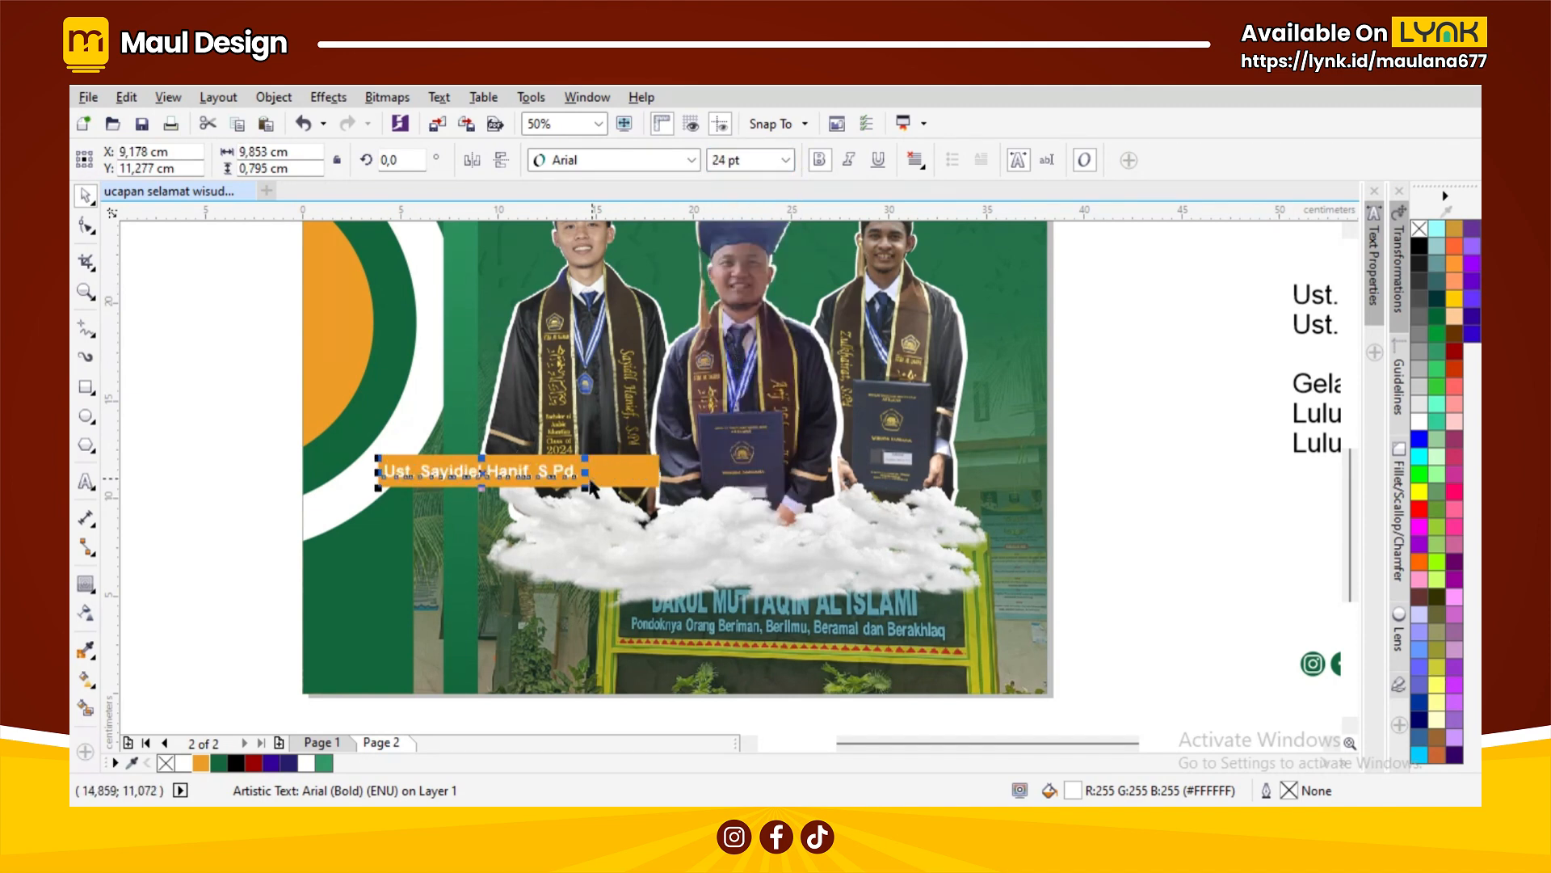
{"action": "left_click_drag", "start_coordinate": [483, 473], "coordinate": [549, 470]}
Step: Shorten the orange bar from its left end so that it fits closely around the name text
{"action": "left_click", "coordinate": [389, 467]}
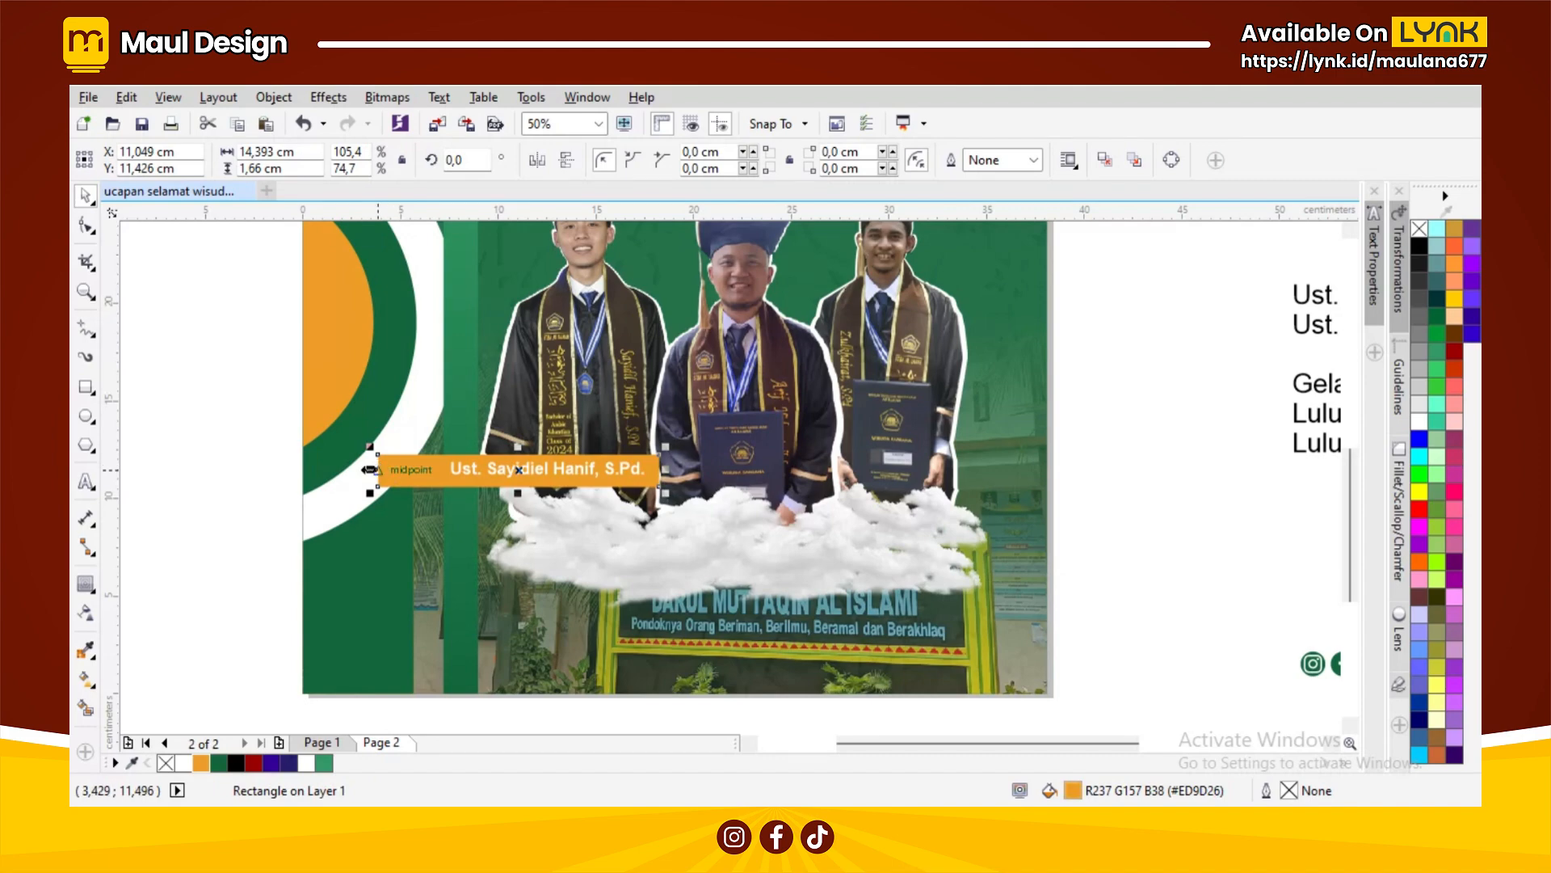
{"action": "left_click_drag", "start_coordinate": [370, 468], "coordinate": [441, 469]}
{"action": "left_click", "coordinate": [544, 471]}
{"action": "left_click", "coordinate": [546, 470]}
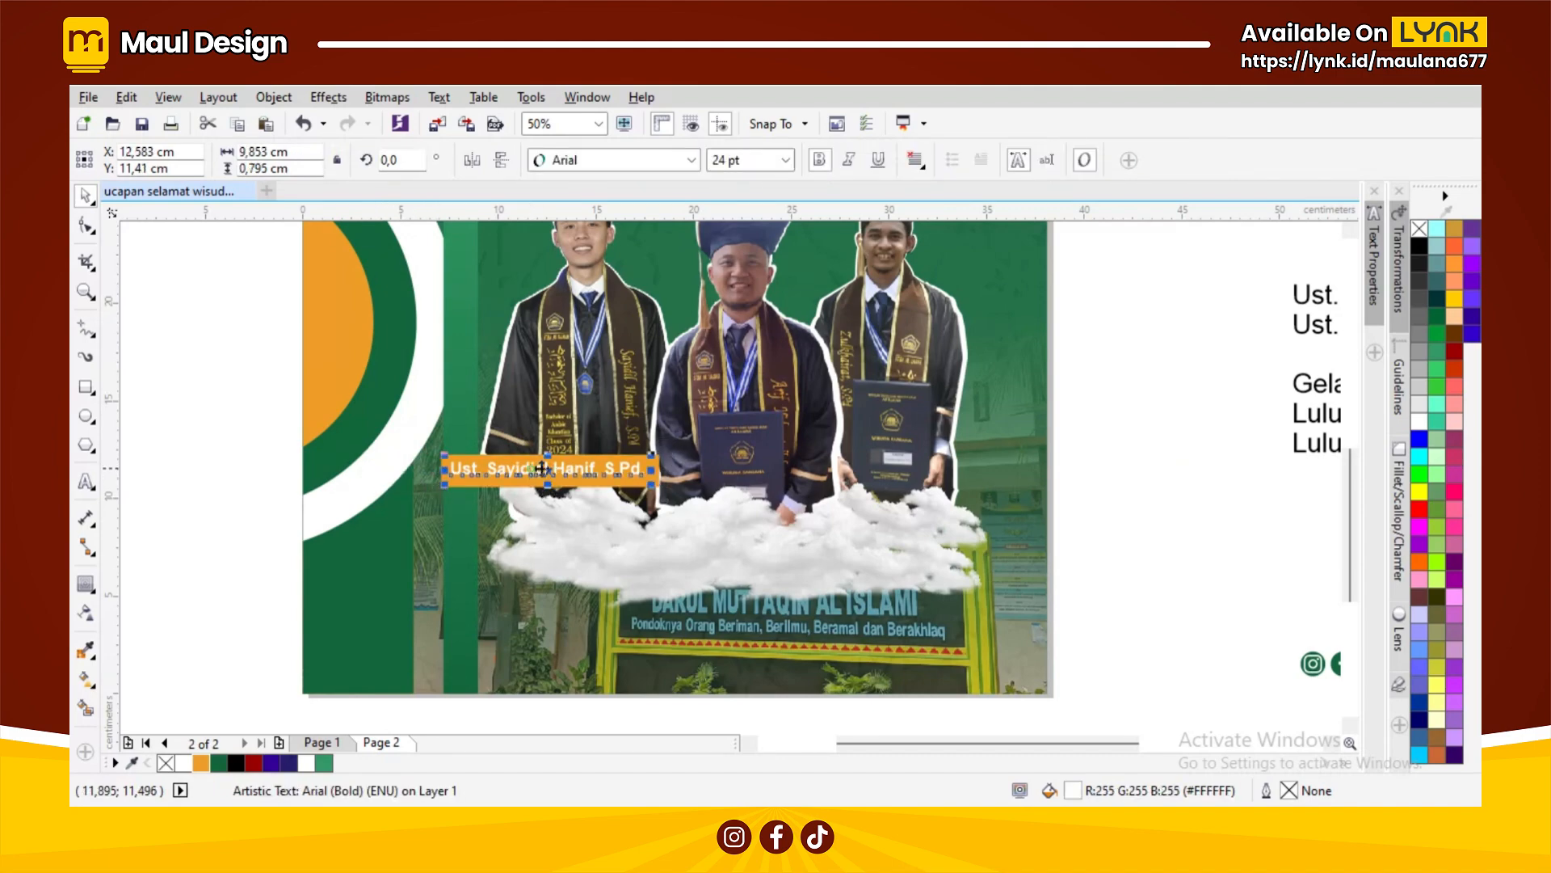
Step: Centre the left graduate's name text on its orange bar
{"action": "scroll", "coordinate": [546, 470], "scroll_direction": "up", "scroll_amount": 2}
{"action": "mouse_move", "coordinate": [521, 506]}
{"action": "left_mouse_down"}
{"action": "mouse_move", "coordinate": [480, 496]}
{"action": "mouse_move", "coordinate": [509, 512]}
{"action": "mouse_move", "coordinate": [518, 501]}
{"action": "left_mouse_up"}
{"action": "scroll", "coordinate": [570, 443], "scroll_direction": "down", "scroll_amount": 3}
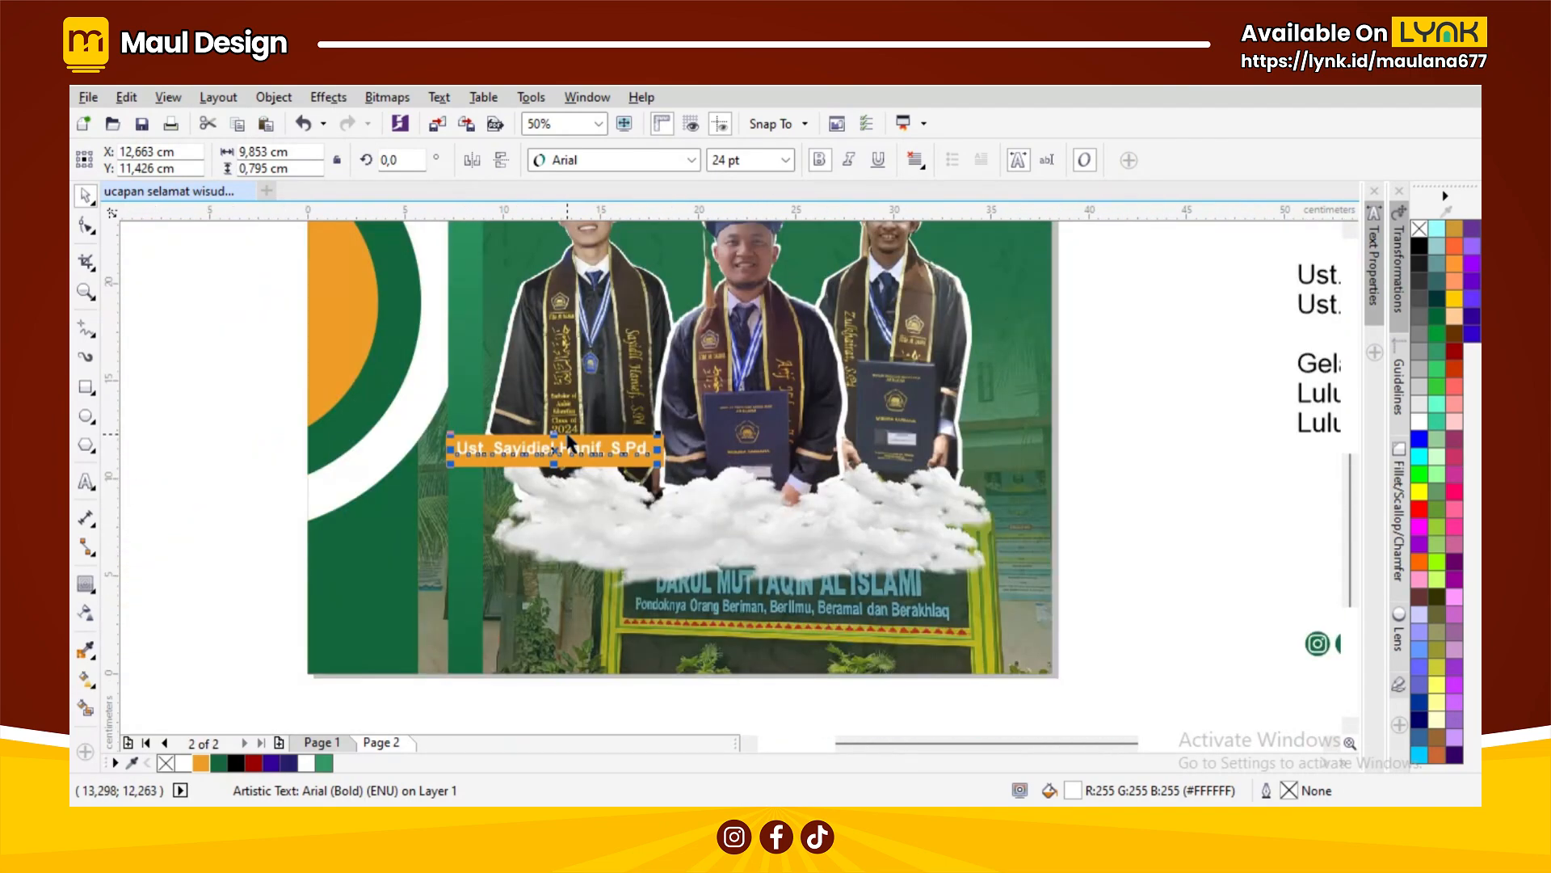
{"action": "scroll", "coordinate": [599, 383], "scroll_direction": "up", "scroll_amount": 1}
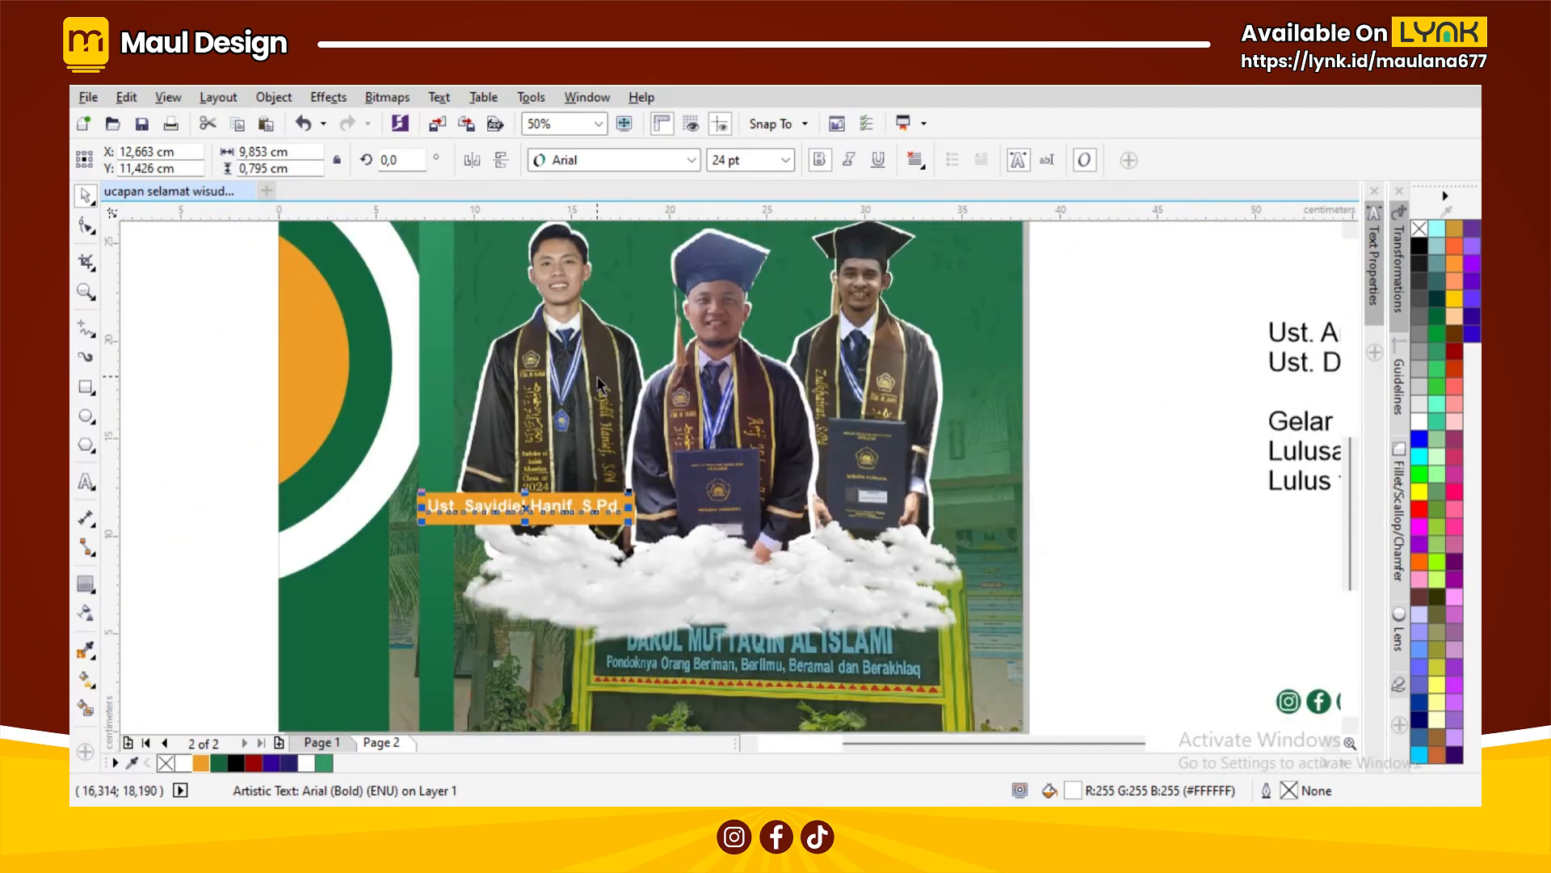
{"action": "left_click", "coordinate": [221, 457]}
{"action": "scroll", "coordinate": [547, 460], "scroll_direction": "down", "scroll_amount": 2}
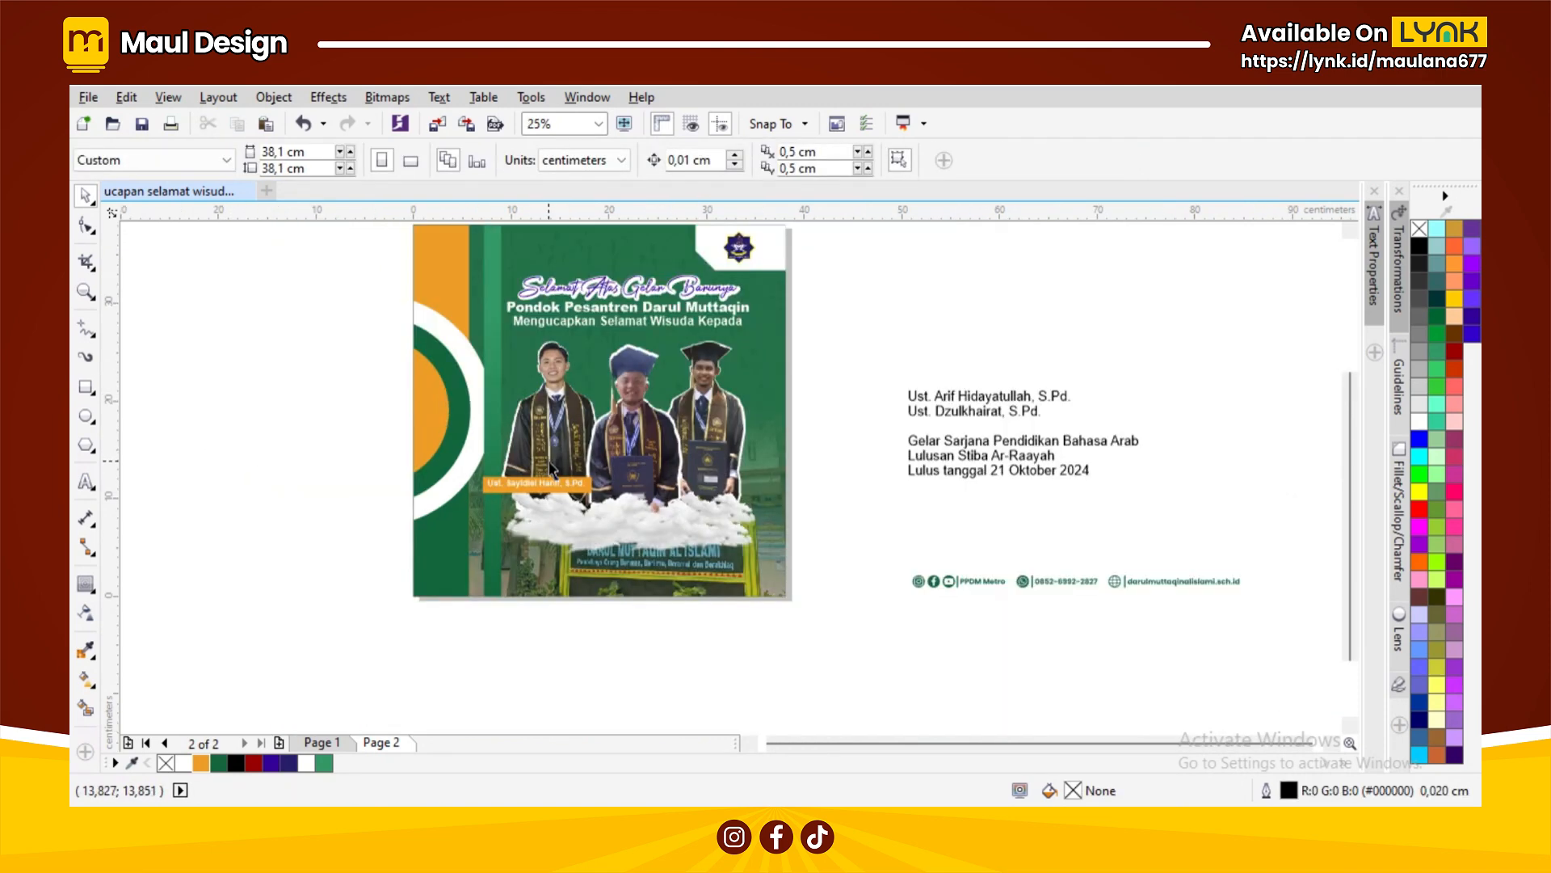
Step: Group the left graduate's name with its orange bar and place copies of the label over the right and middle graduates
{"action": "scroll", "coordinate": [355, 457], "scroll_direction": "up", "scroll_amount": 2}
{"action": "left_click_drag", "start_coordinate": [377, 471], "coordinate": [864, 535]}
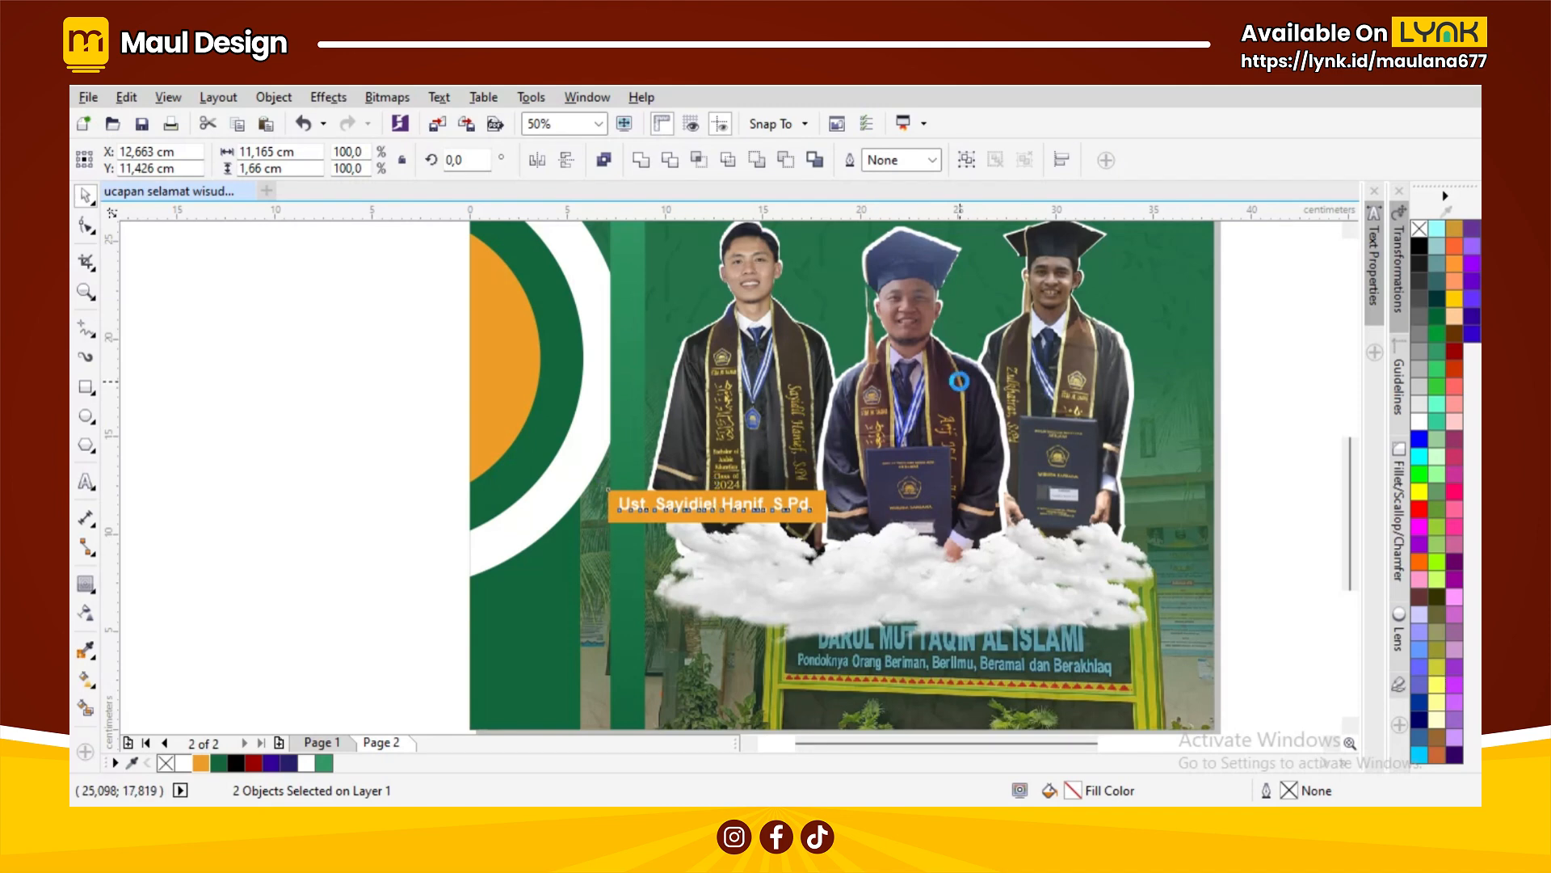
{"action": "key", "text": "ctrl+g"}
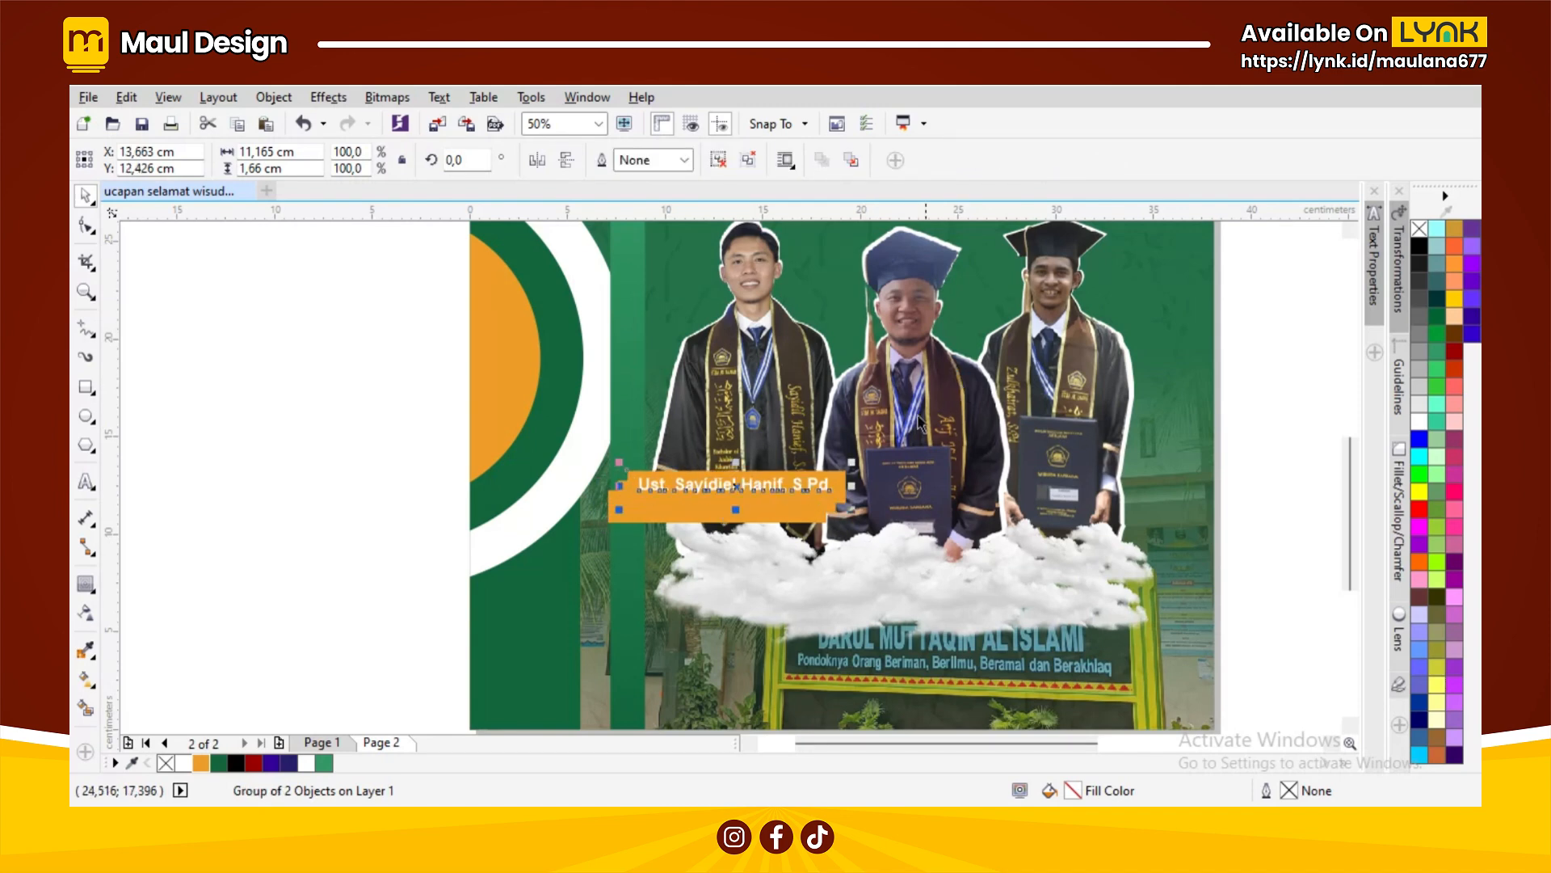
{"action": "left_click_drag", "start_coordinate": [737, 485], "coordinate": [1075, 491]}
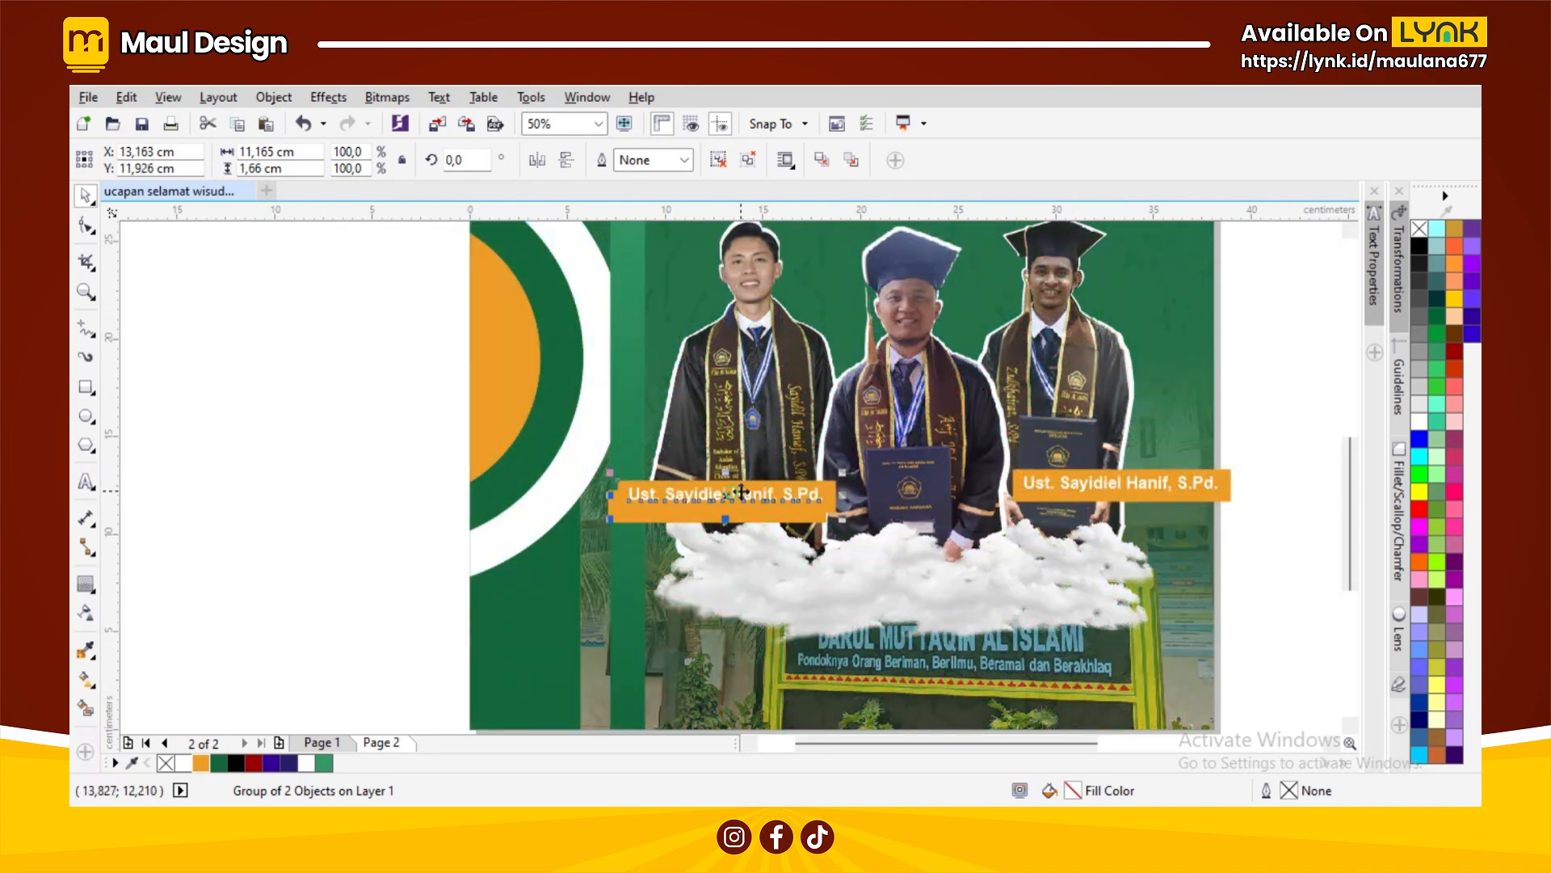
{"action": "left_click_drag", "start_coordinate": [716, 497], "coordinate": [928, 526]}
Step: Move the right label up and inward so that it sits over the right graduate's folder and inside the poster
{"action": "left_click", "coordinate": [1153, 482]}
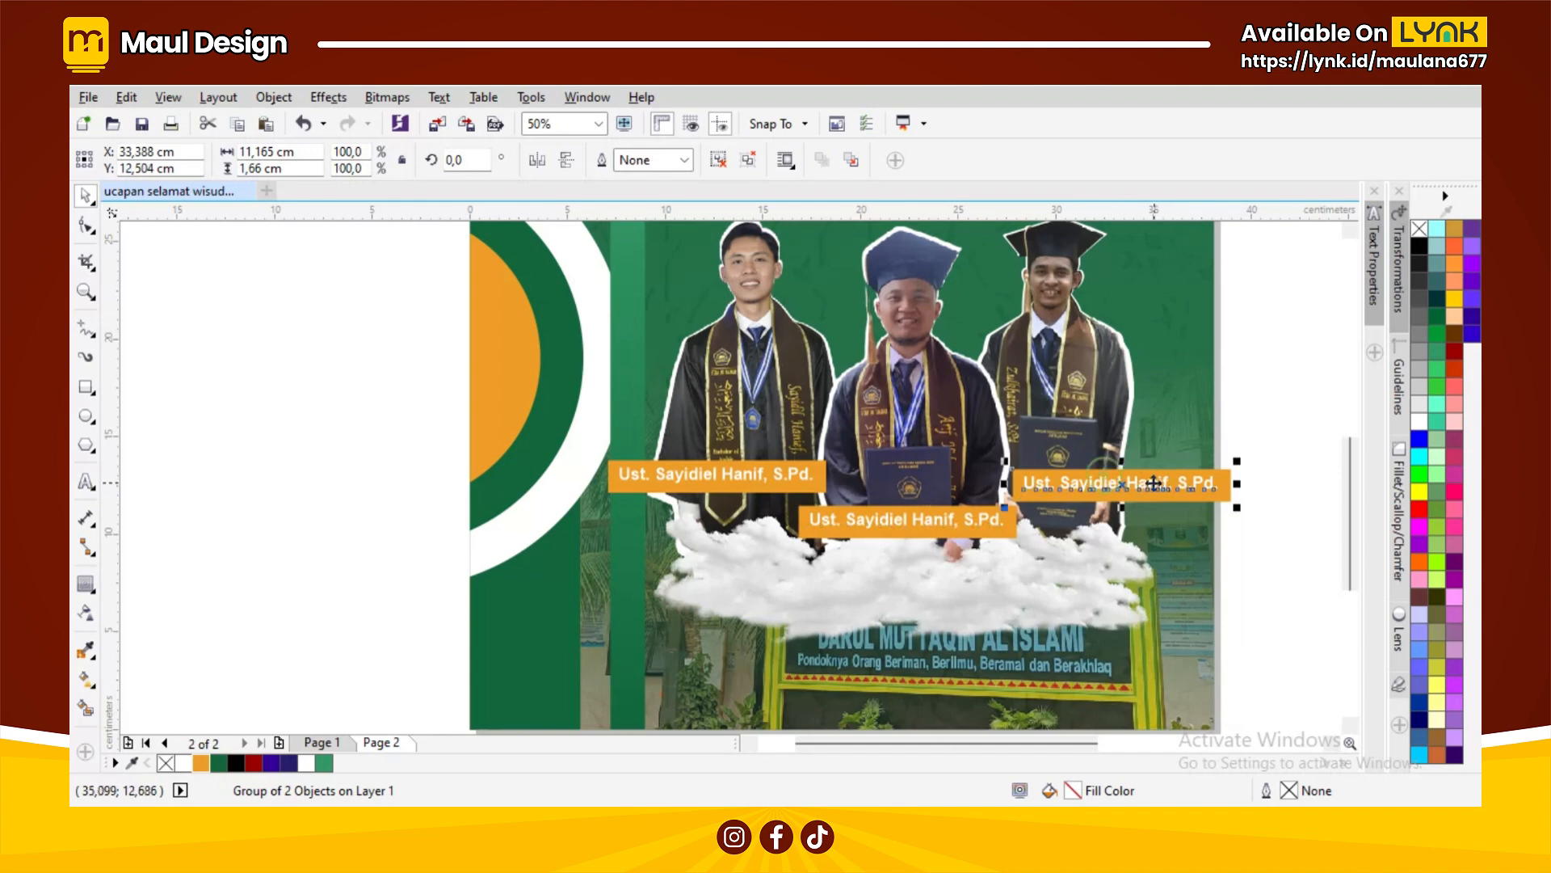
{"action": "left_click_drag", "start_coordinate": [1153, 488], "coordinate": [1125, 471]}
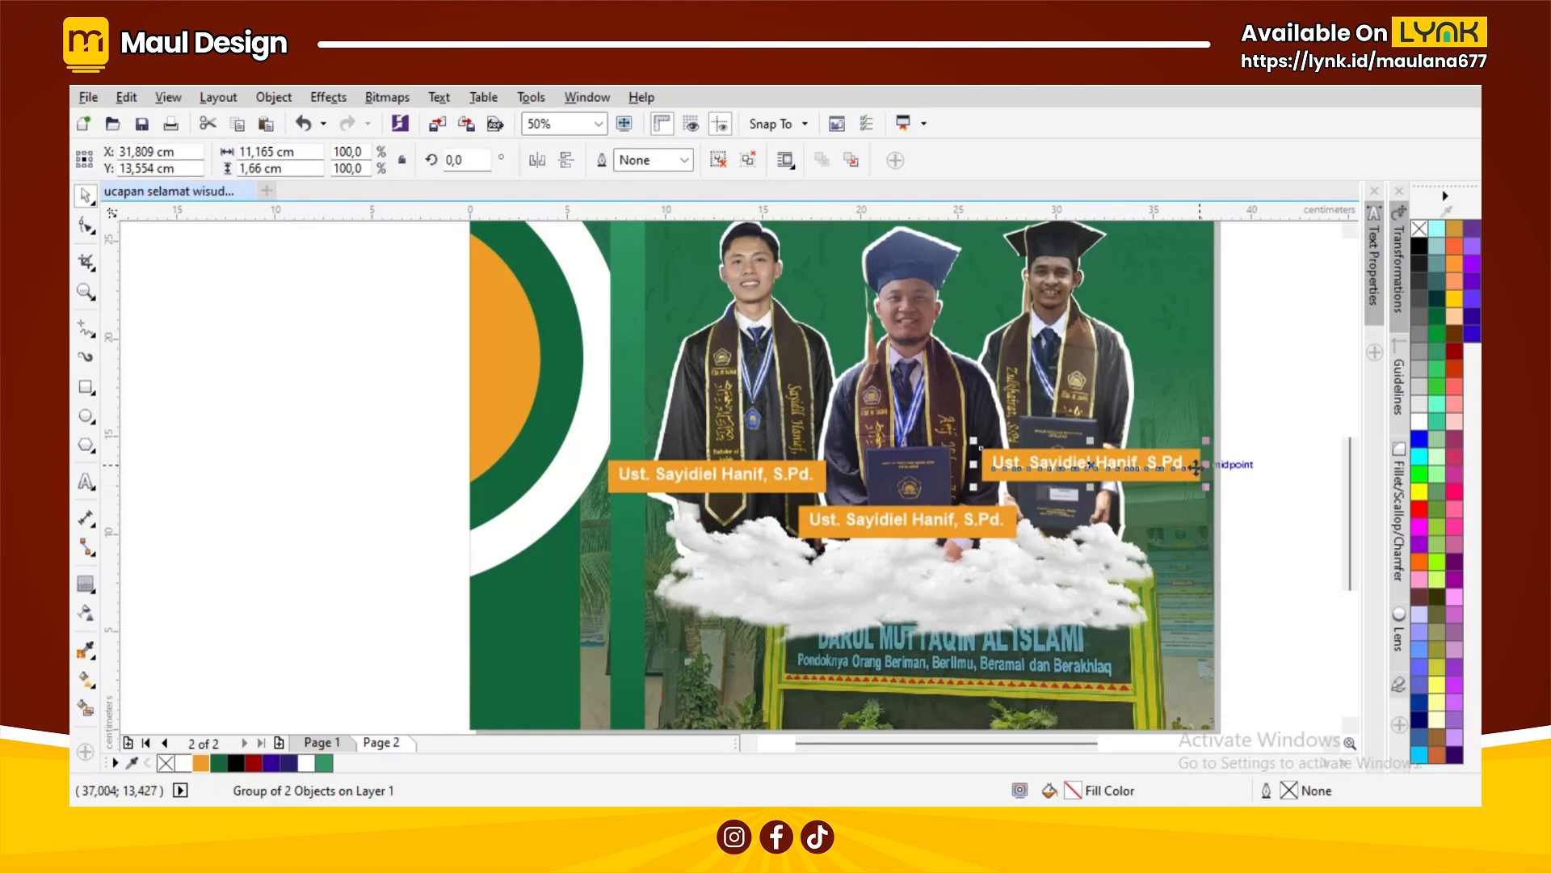
{"action": "scroll", "coordinate": [1012, 473], "scroll_direction": "down", "scroll_amount": 1}
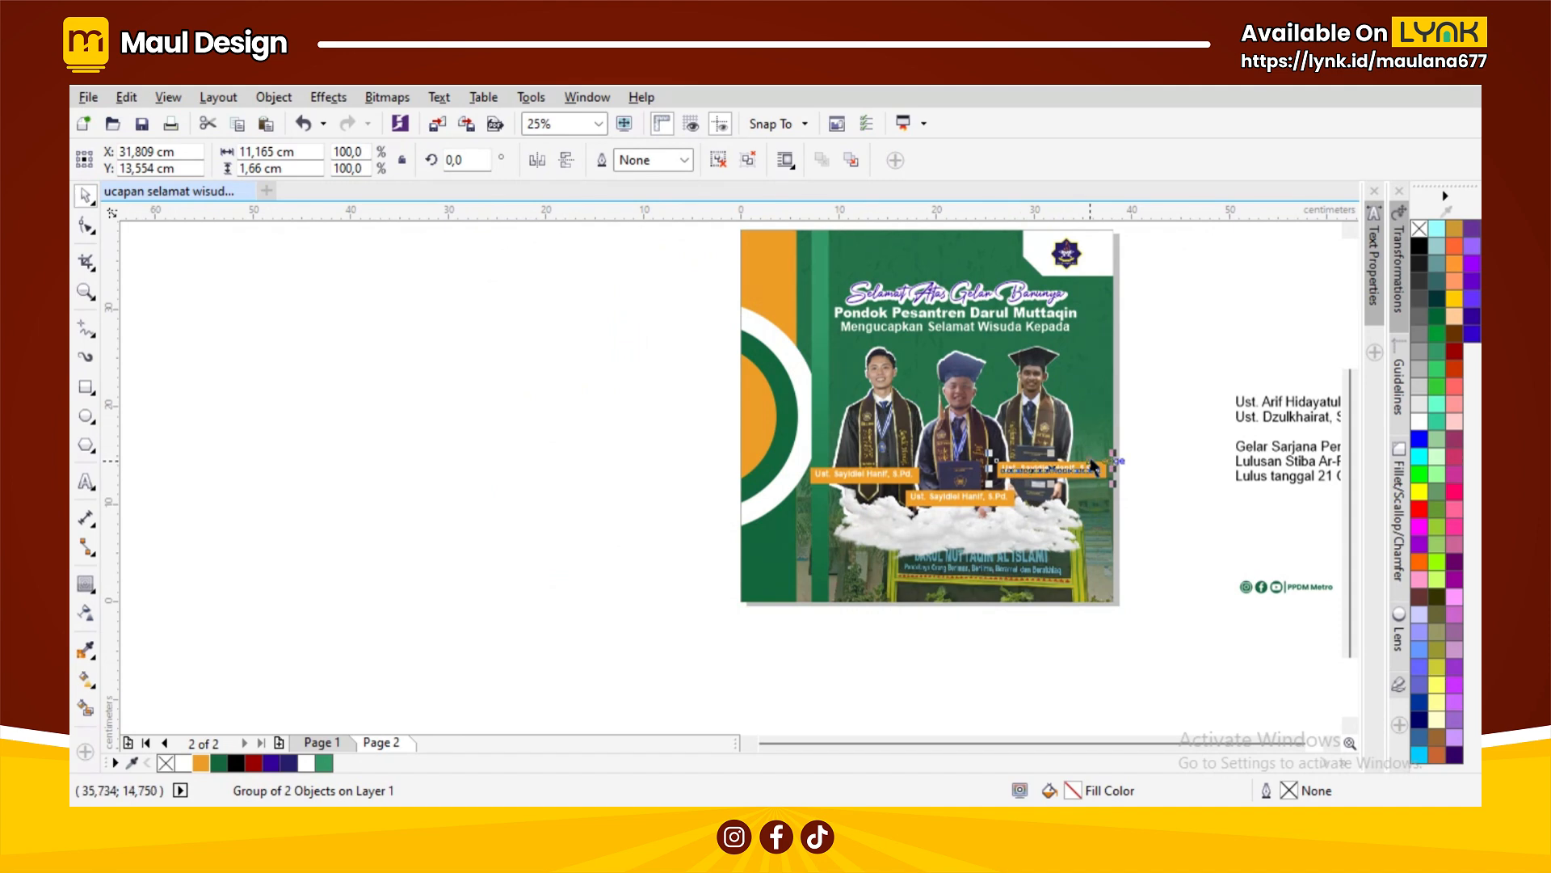
{"action": "scroll", "coordinate": [1093, 466], "scroll_direction": "up", "scroll_amount": 2}
{"action": "scroll", "coordinate": [1089, 457], "scroll_direction": "down", "scroll_amount": 2}
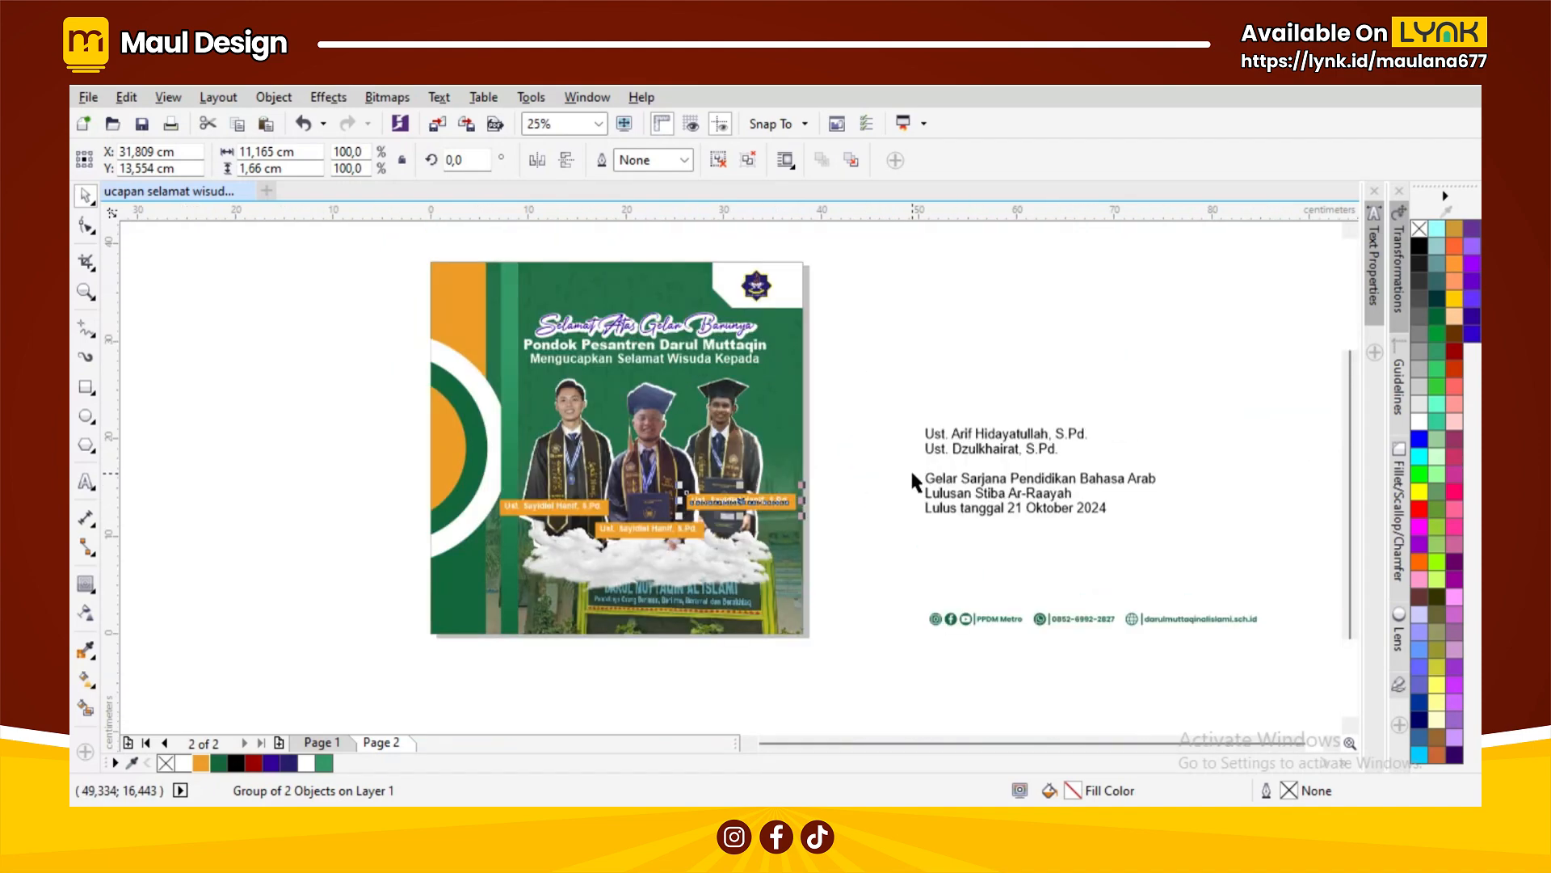
Step: Move the right graduate's name text from the copy beside the poster closer to the right label
{"action": "left_click", "coordinate": [967, 451]}
{"action": "left_click_drag", "start_coordinate": [967, 451], "coordinate": [854, 494]}
{"action": "scroll", "coordinate": [749, 498], "scroll_direction": "up", "scroll_amount": 2}
{"action": "left_click", "coordinate": [703, 509]}
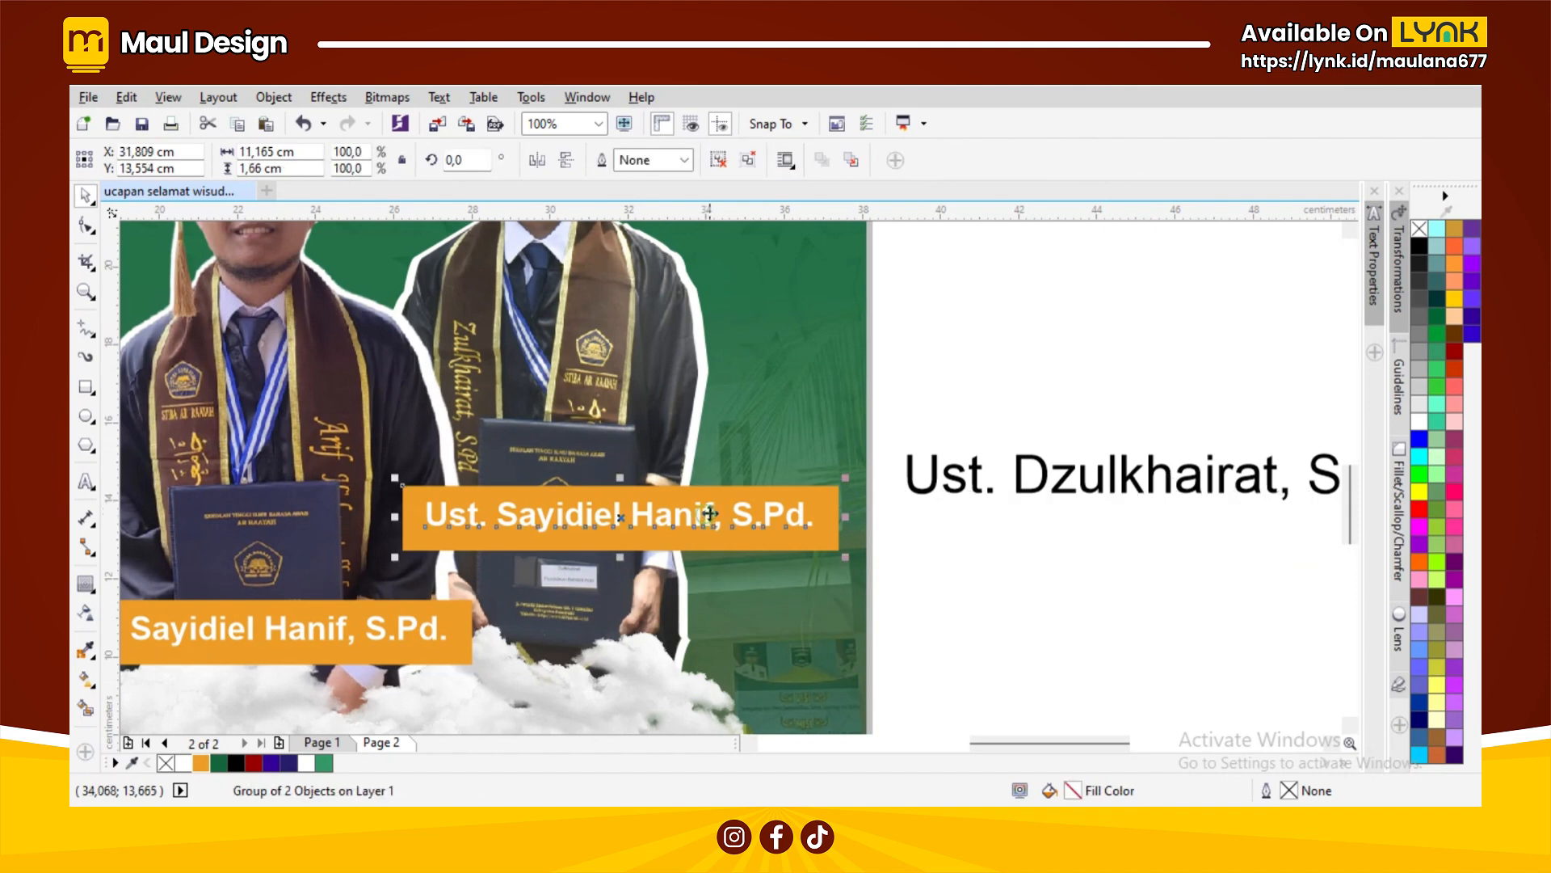
{"action": "key", "text": "Escape"}
{"action": "left_click", "coordinate": [687, 515], "text": "ctrl"}
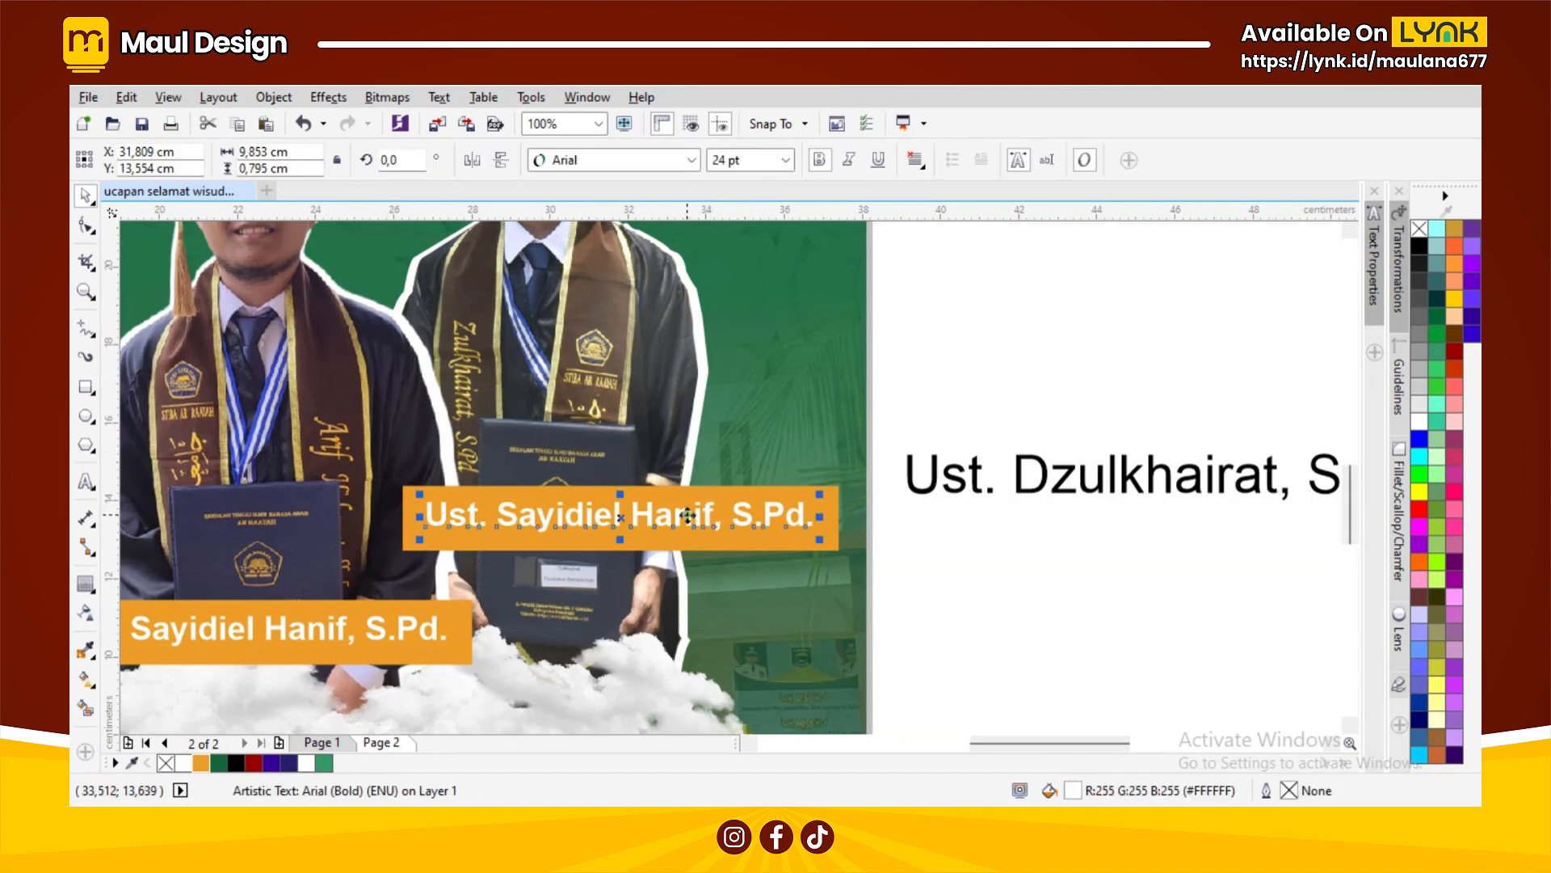
{"action": "key", "text": "Delete"}
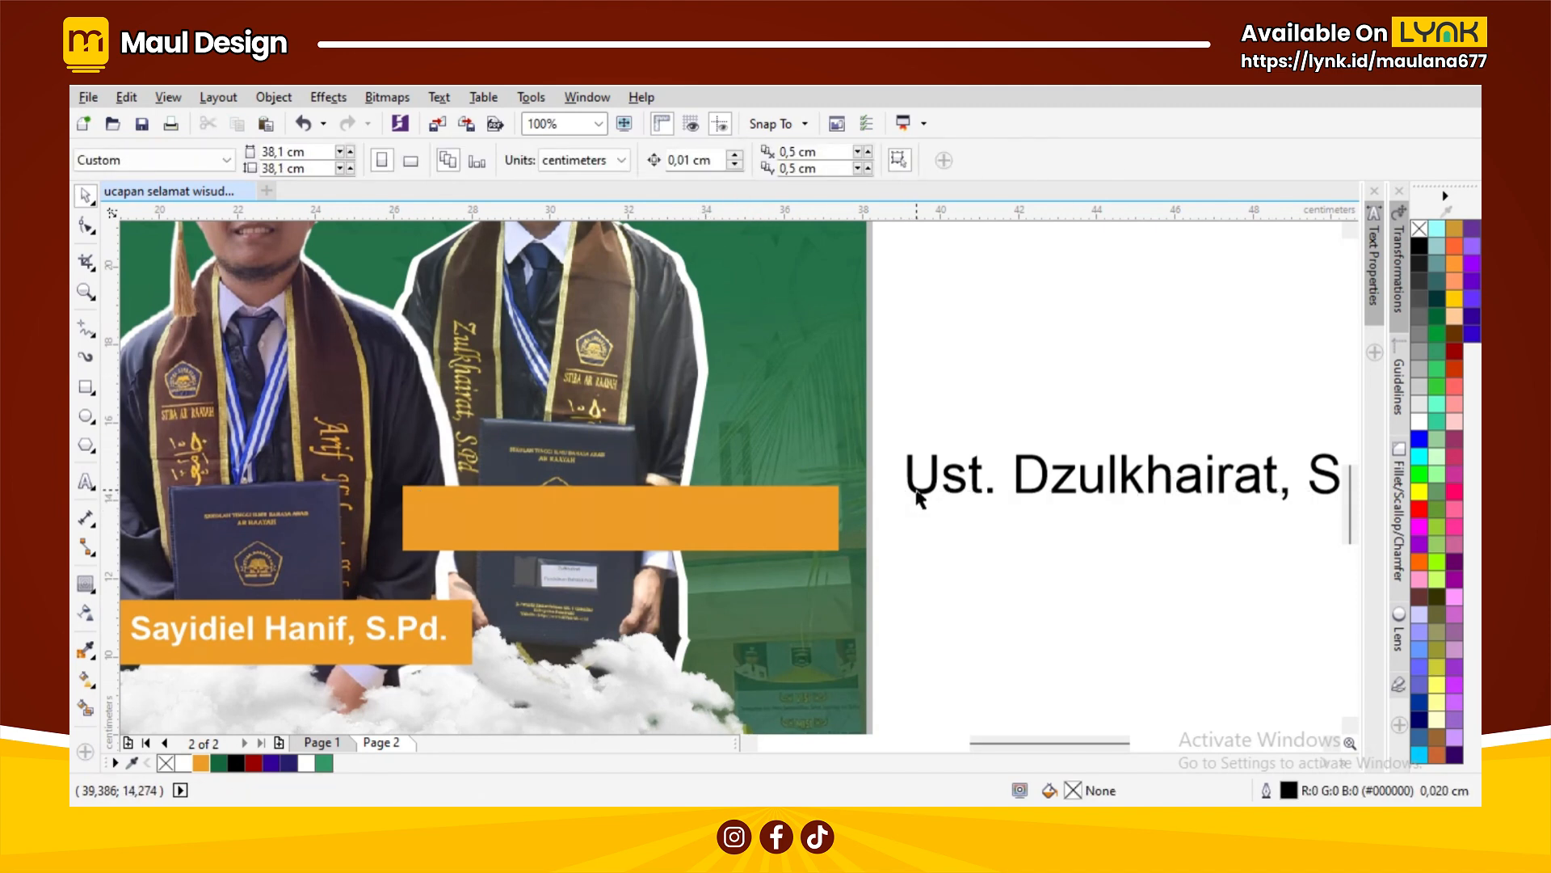
{"action": "key", "text": "ctrl+z"}
Step: Set the right graduate's loose name text to 24 pt
{"action": "left_click", "coordinate": [910, 482]}
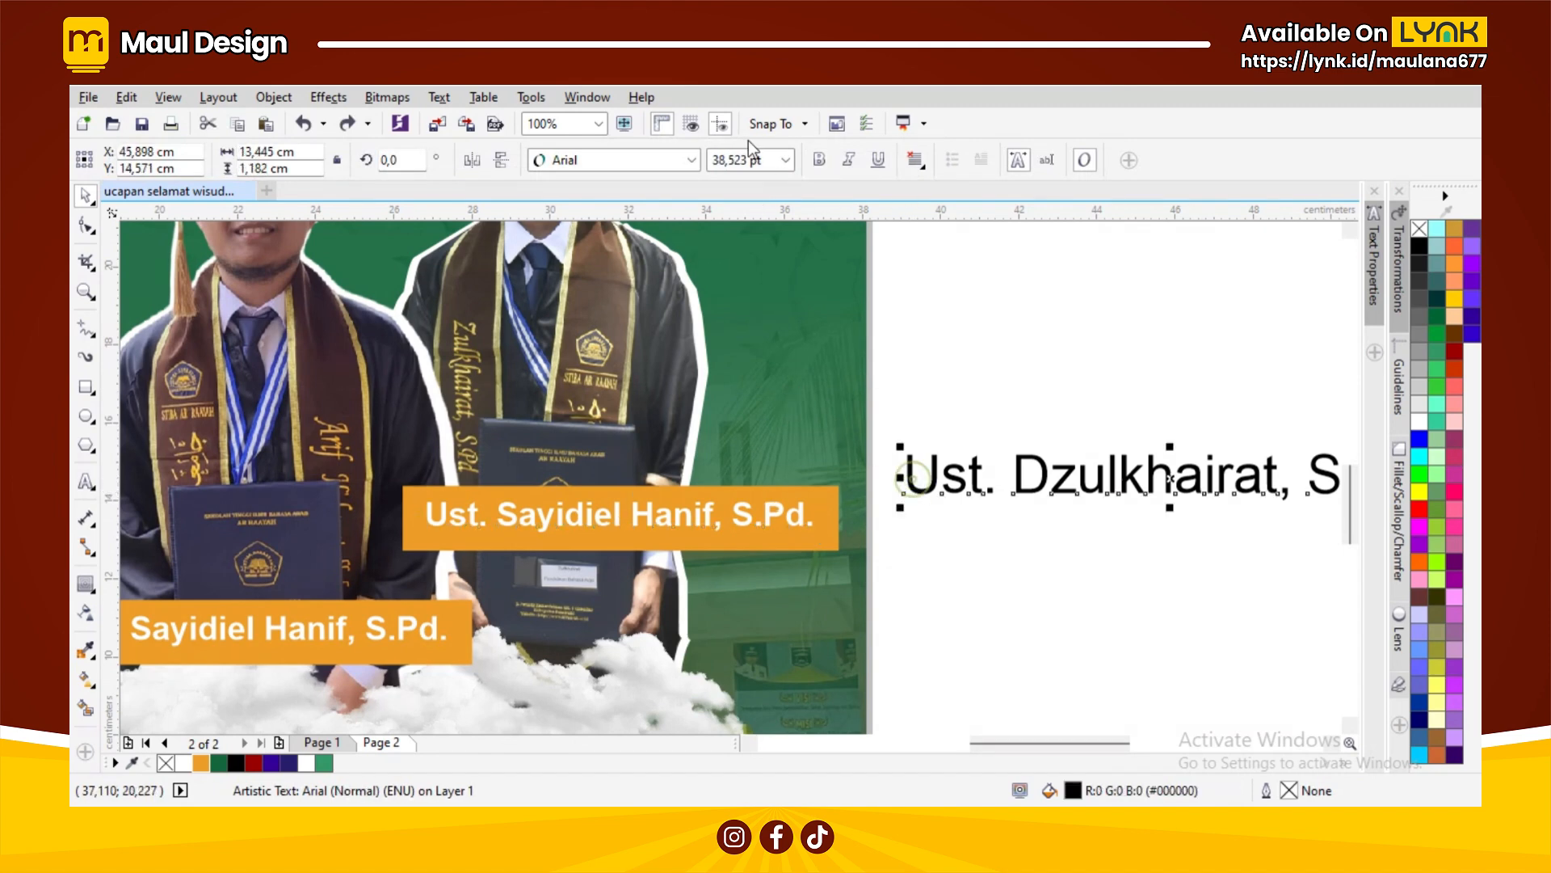
{"action": "left_click", "coordinate": [784, 160]}
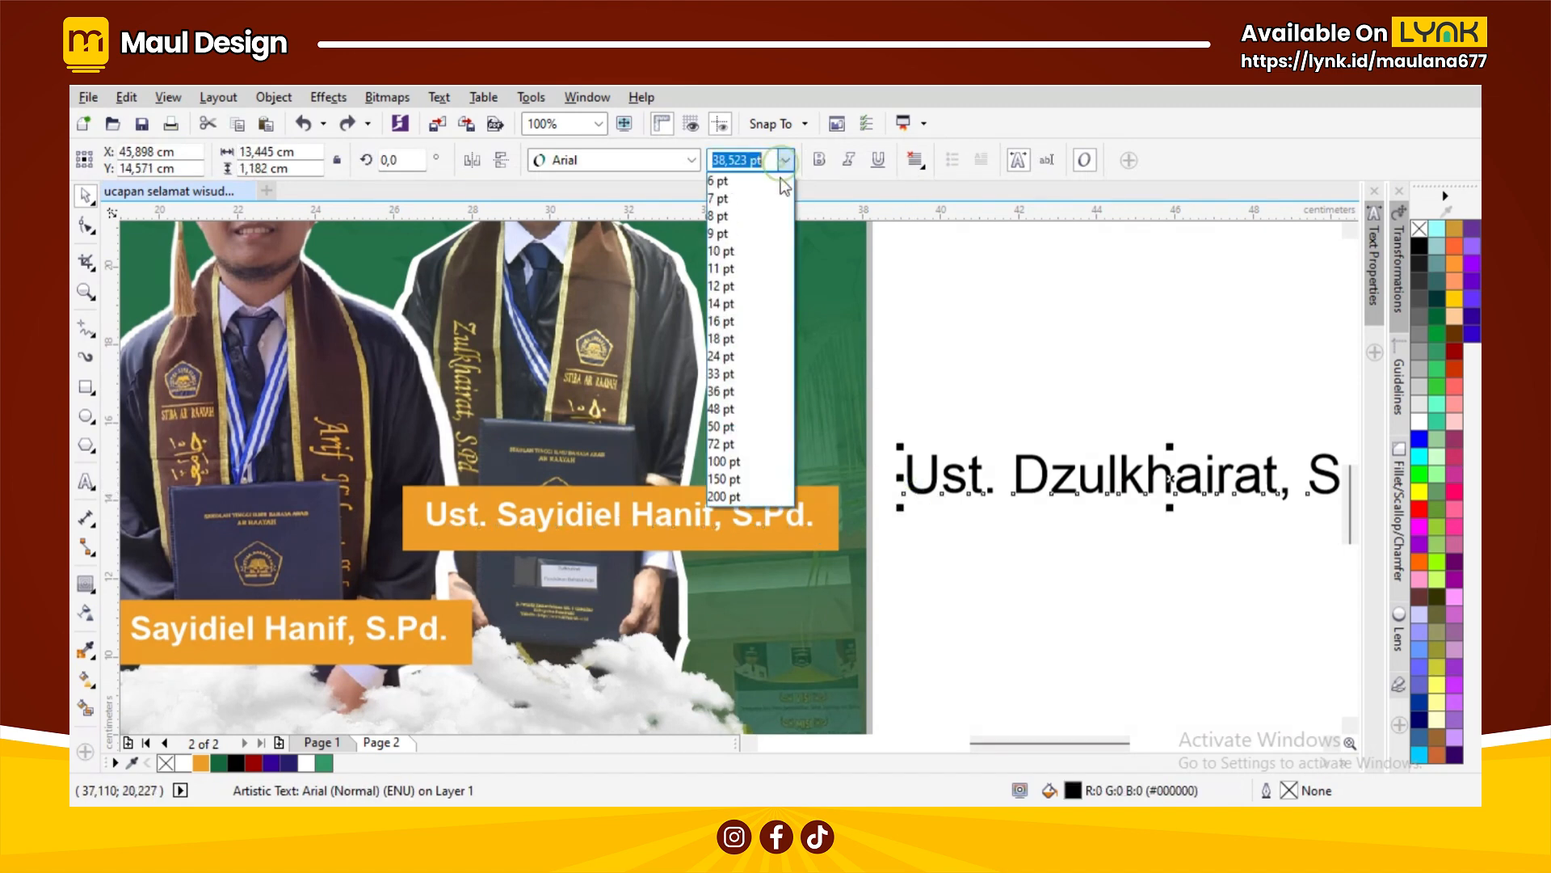
{"action": "left_click", "coordinate": [739, 356]}
{"action": "left_click", "coordinate": [999, 448]}
Step: Delete the copied name from the right label and centre the right graduate's name on the orange bar instead
{"action": "left_click", "coordinate": [748, 514]}
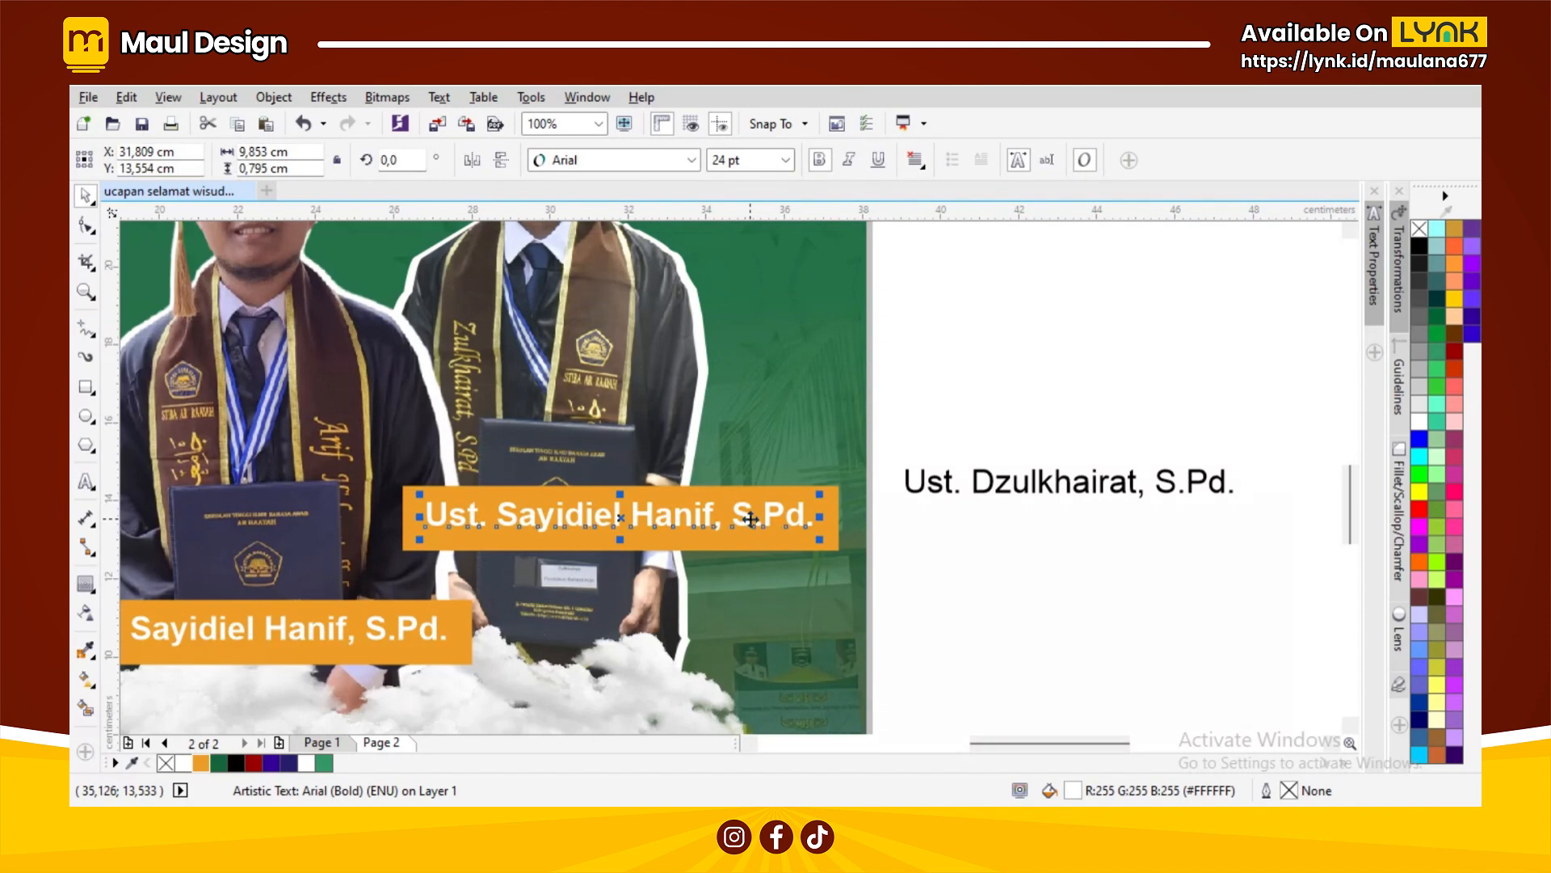
{"action": "key", "text": "Delete"}
{"action": "left_click", "coordinate": [931, 501]}
{"action": "left_click_drag", "start_coordinate": [1066, 480], "coordinate": [622, 519]}
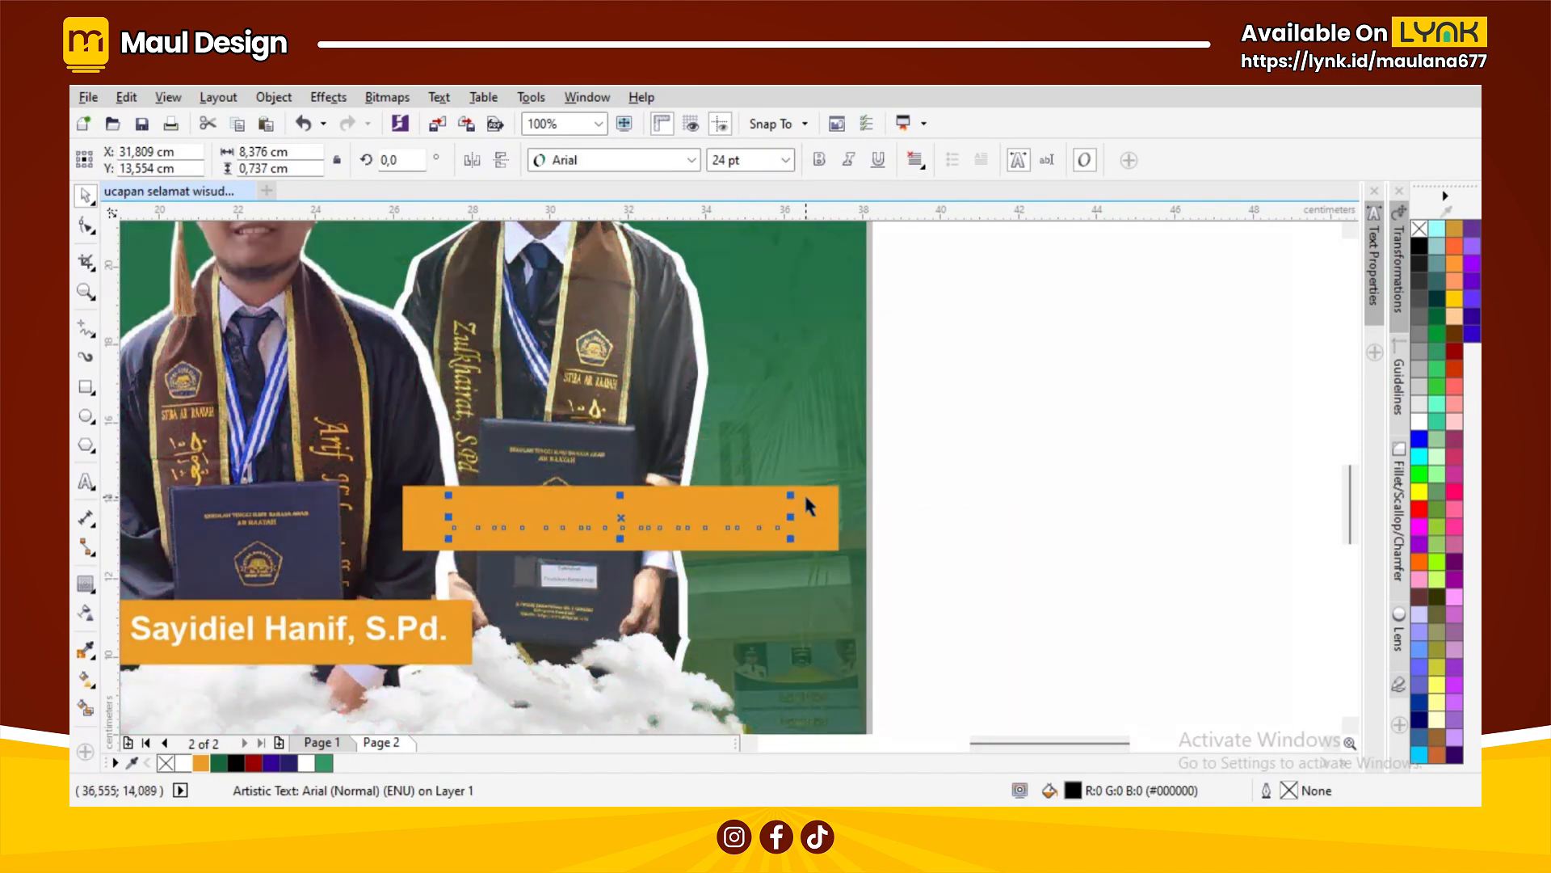
Step: Narrow the right orange bar evenly on both sides to about 9.4 cm so that it fits around the name
{"action": "left_click", "coordinate": [835, 518]}
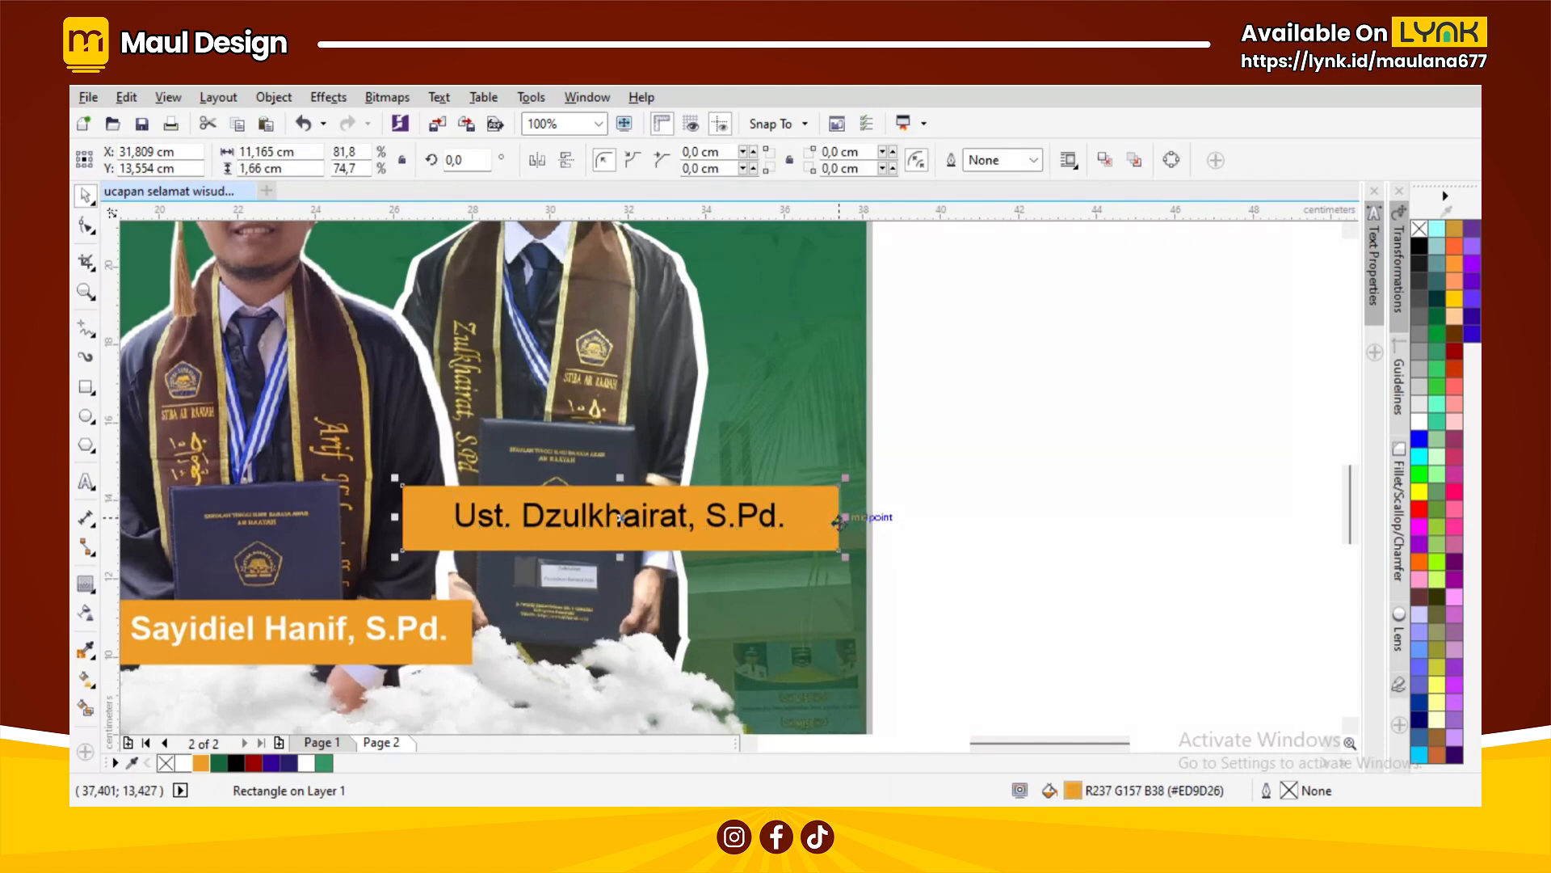
{"action": "left_click", "coordinate": [993, 494]}
{"action": "left_click", "coordinate": [617, 518]}
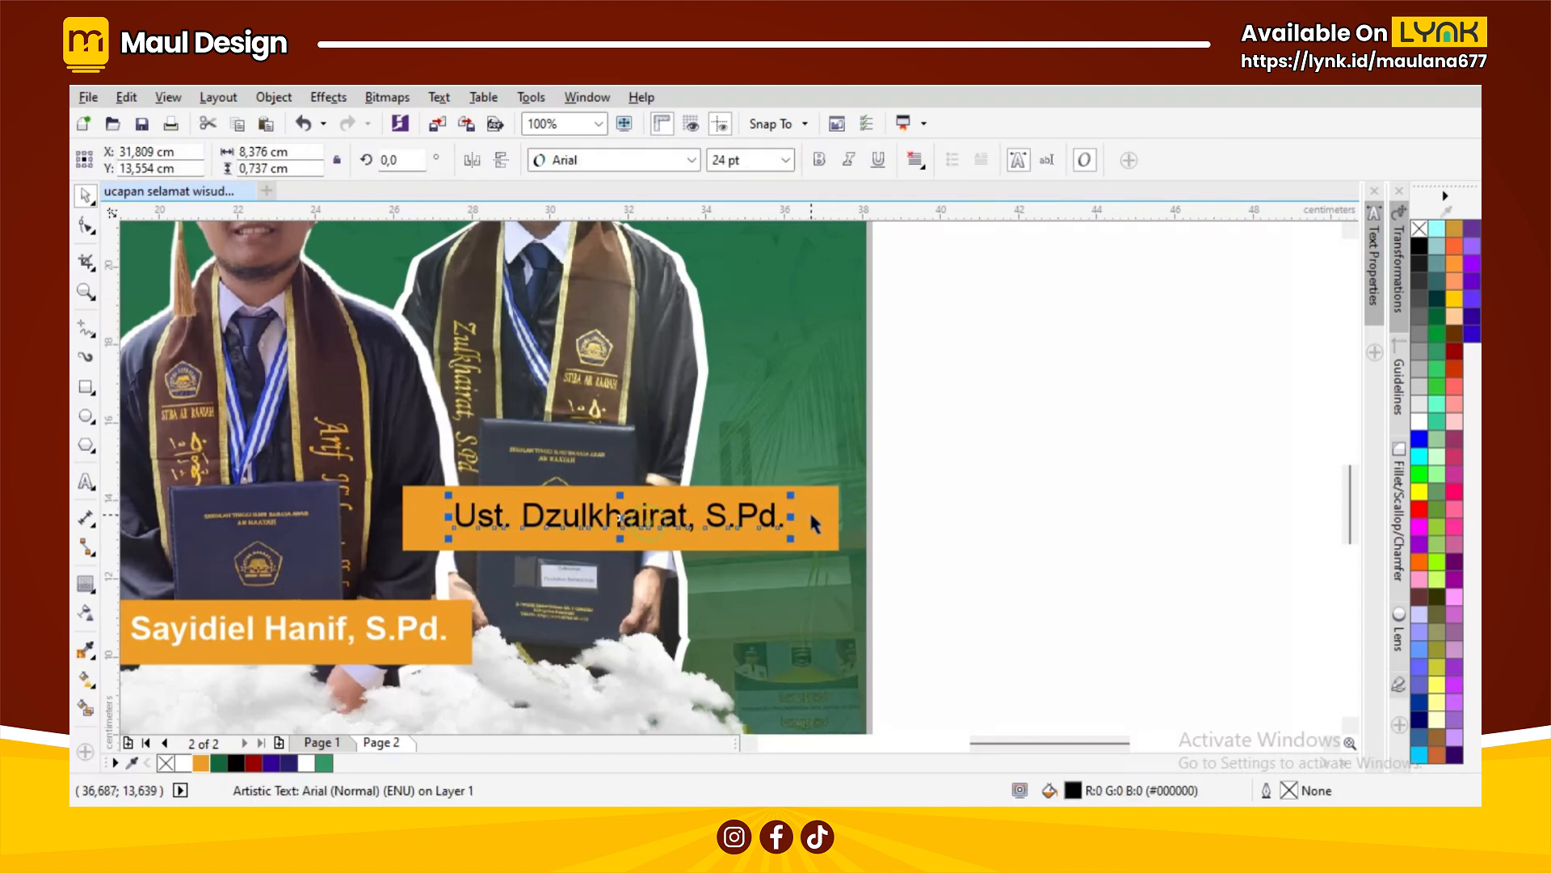
{"action": "left_click", "coordinate": [813, 515], "text": "shift"}
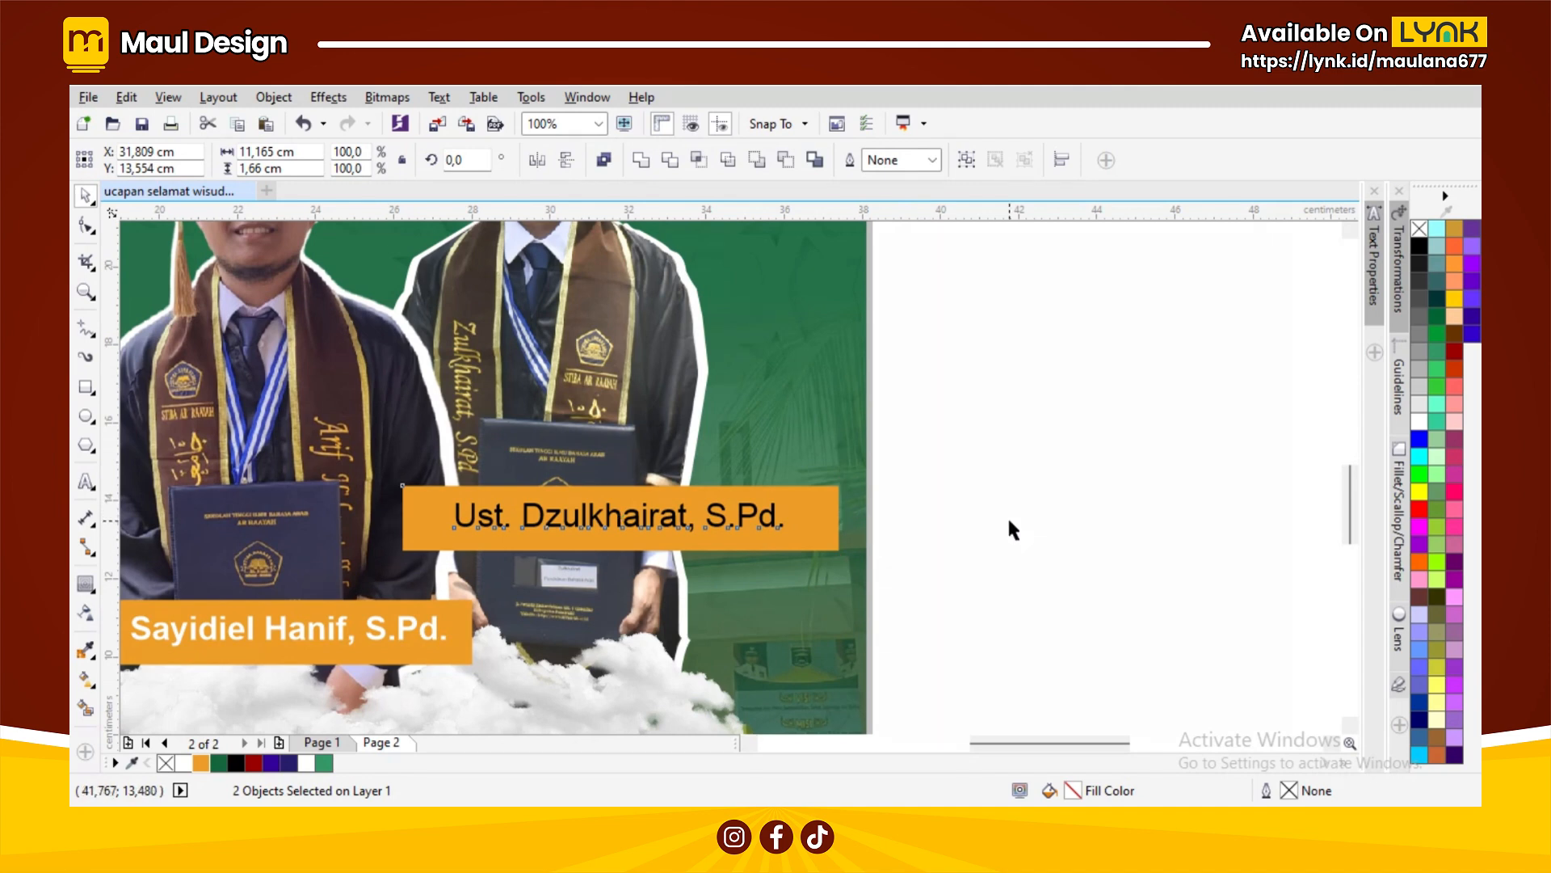
{"action": "left_click", "coordinate": [840, 517]}
{"action": "left_click_drag", "start_coordinate": [843, 518], "coordinate": [805, 518]}
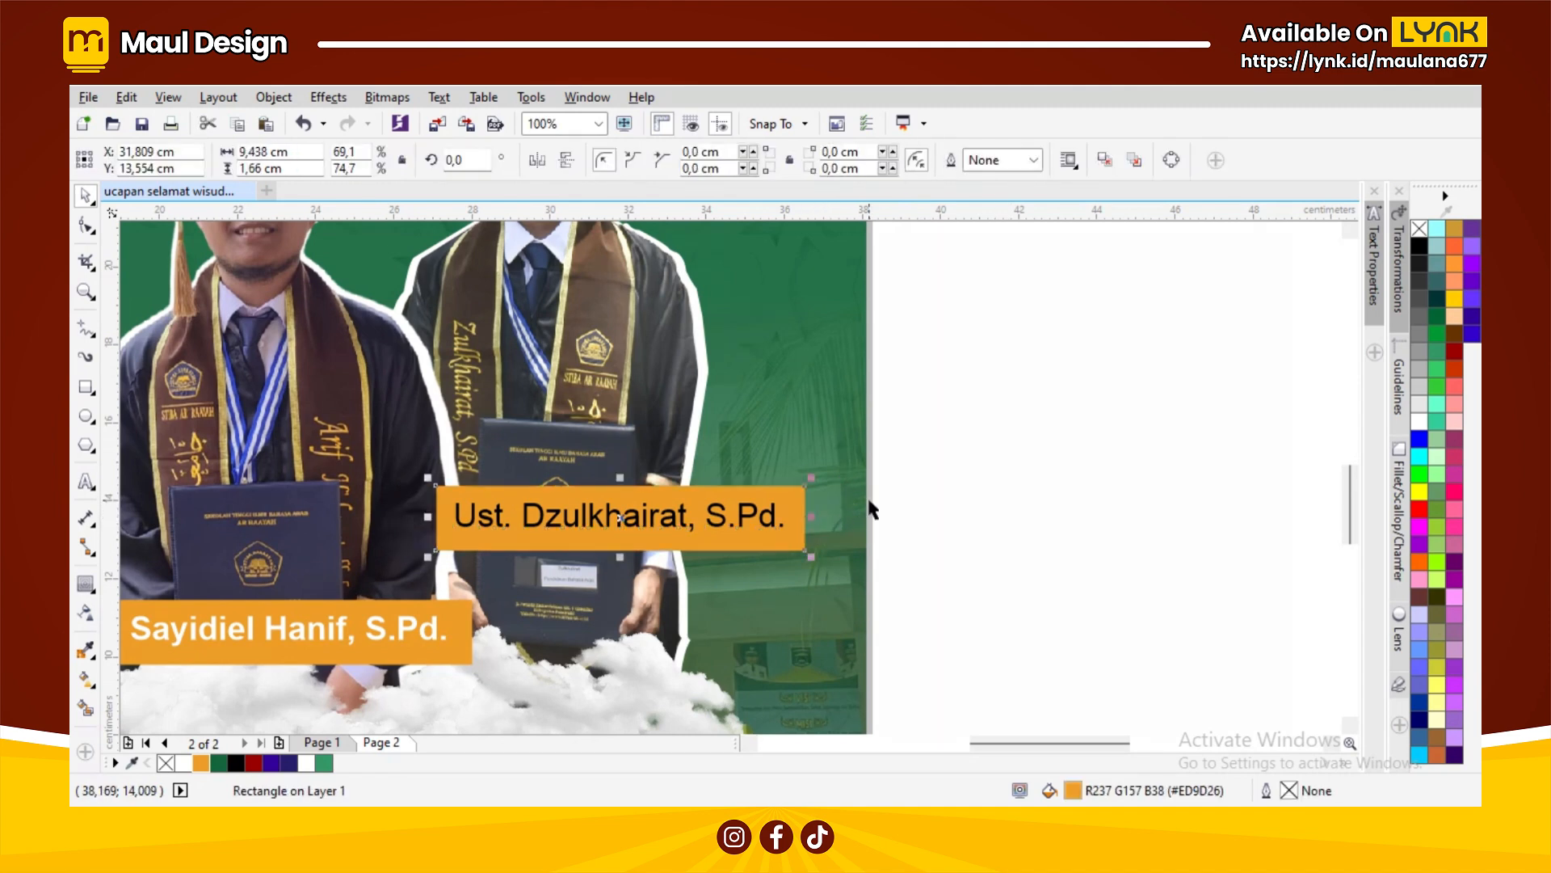
Step: Make the right graduate's name text white and bold
{"action": "left_click", "coordinate": [669, 527]}
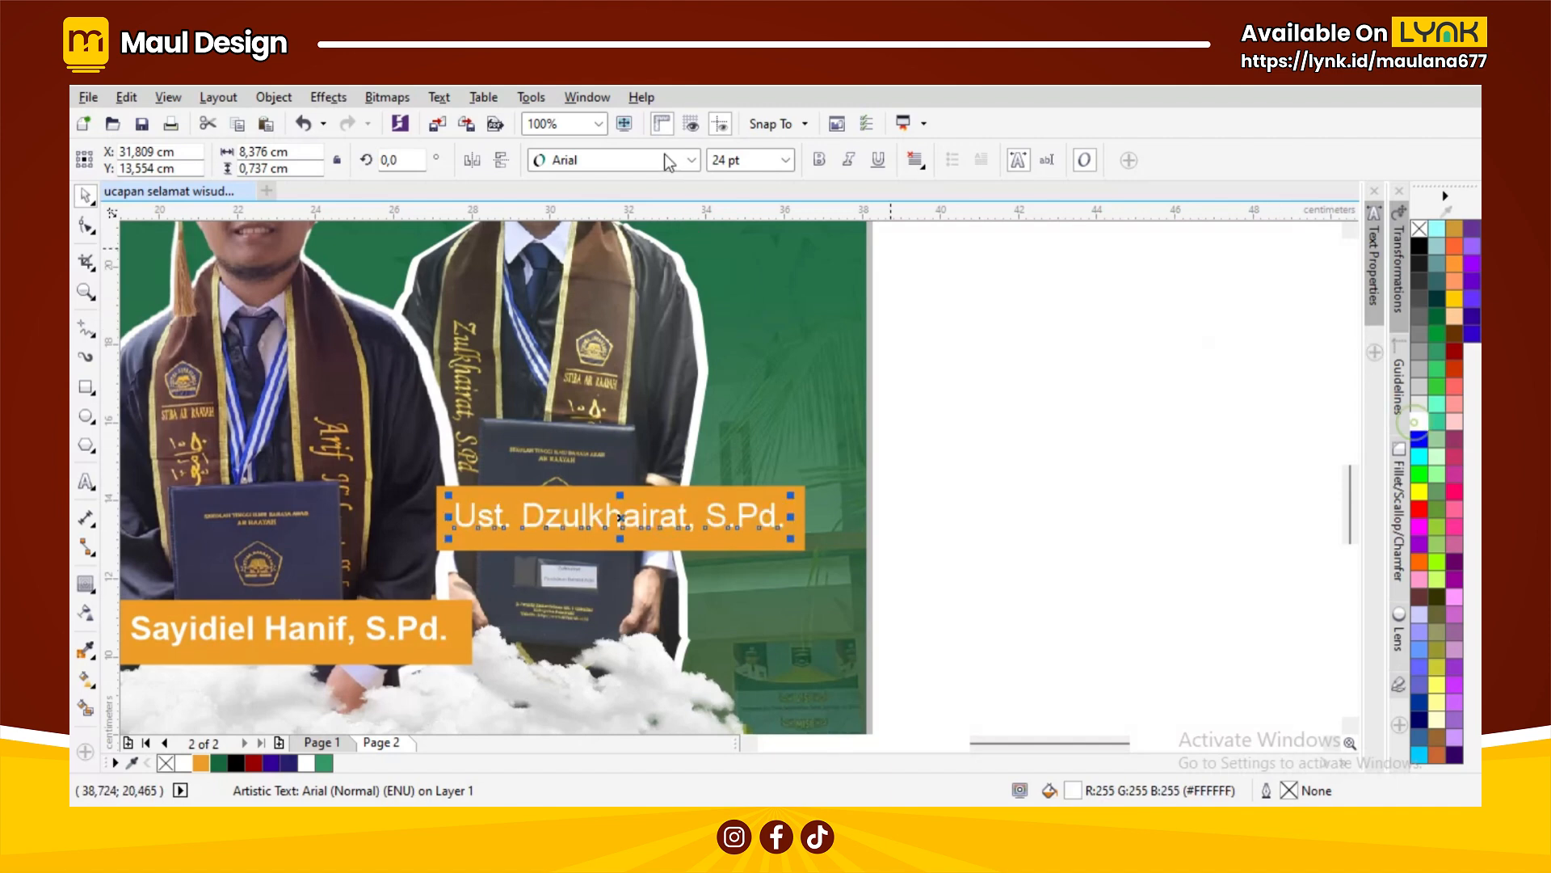
{"action": "left_click", "coordinate": [820, 161]}
{"action": "left_click", "coordinate": [1103, 399]}
Step: Centre the right graduate's bold name text on its orange bar
{"action": "scroll", "coordinate": [1103, 399], "scroll_direction": "down", "scroll_amount": 2}
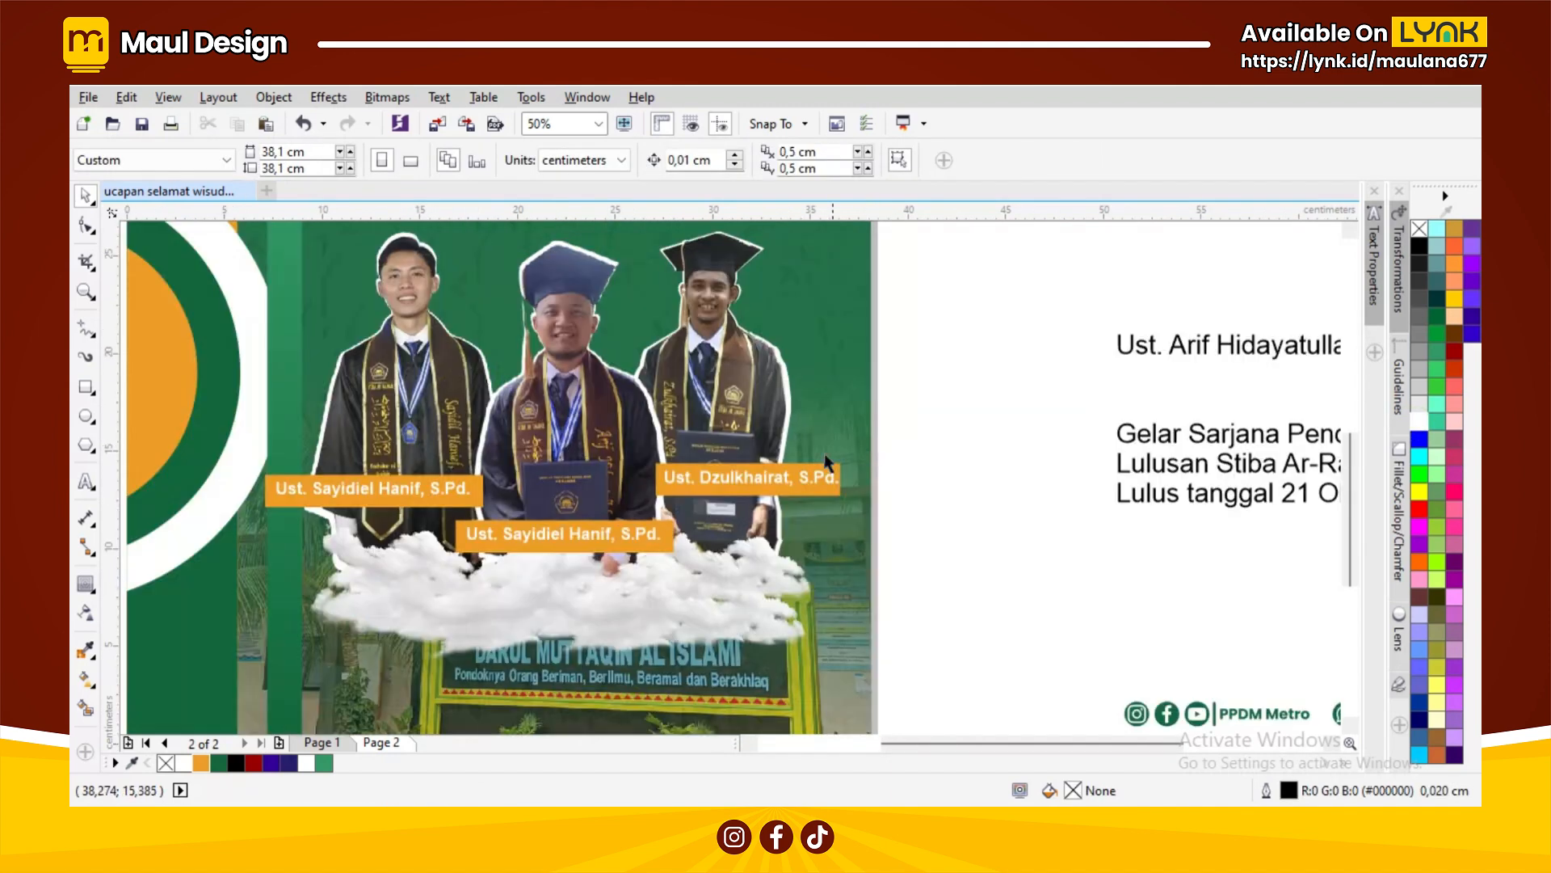
{"action": "scroll", "coordinate": [732, 480], "scroll_direction": "up", "scroll_amount": 3}
{"action": "scroll", "coordinate": [732, 480], "scroll_direction": "up", "scroll_amount": 3}
{"action": "left_click", "coordinate": [730, 473]}
{"action": "left_click", "coordinate": [712, 521], "text": "shift"}
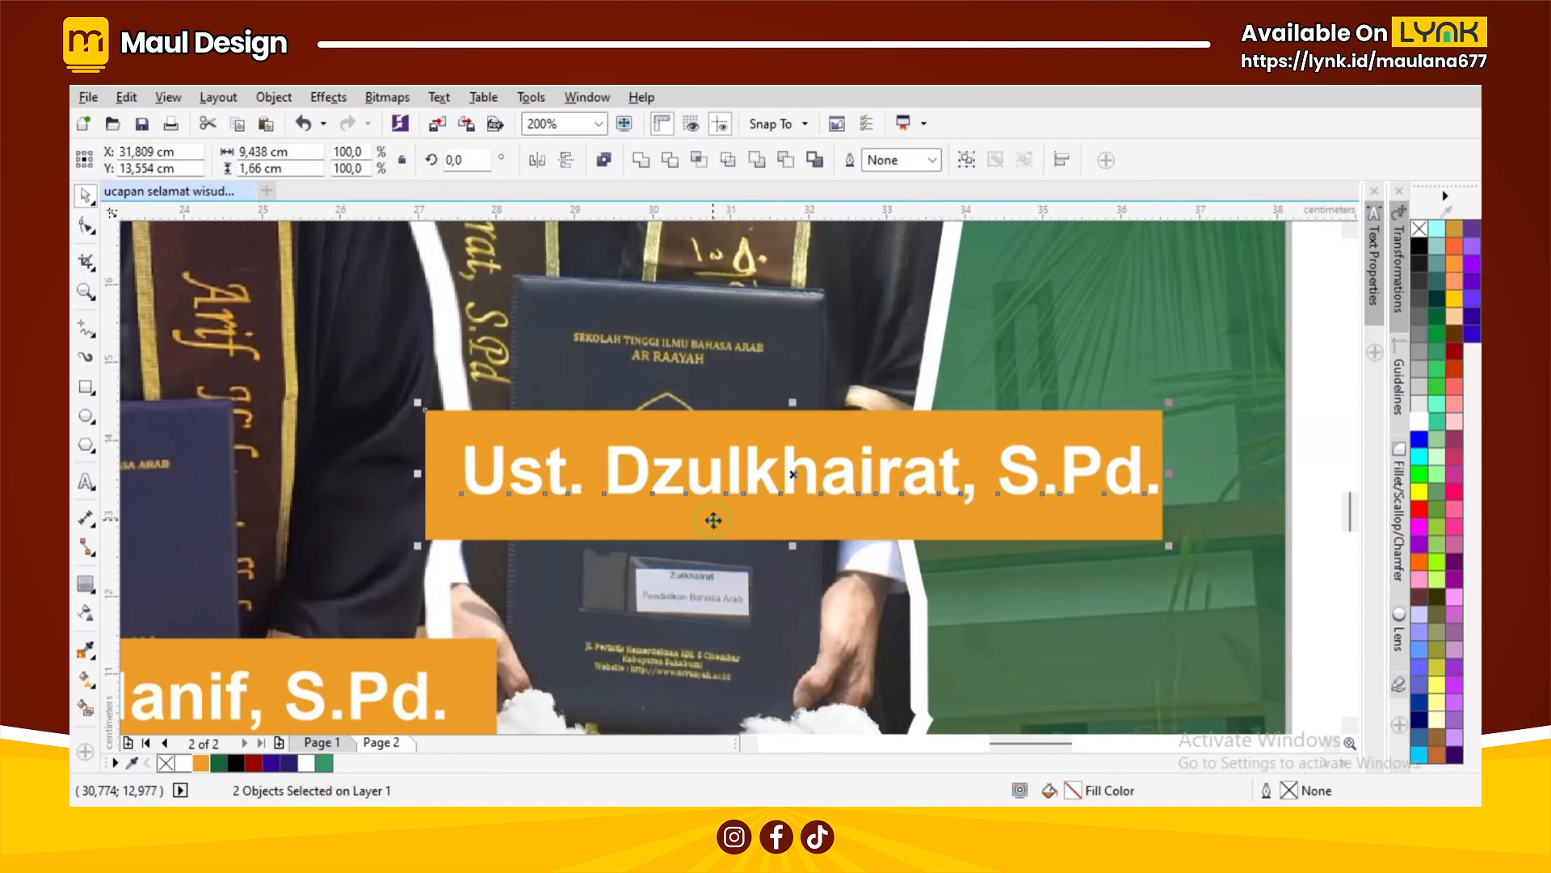
{"action": "scroll", "coordinate": [810, 423], "scroll_direction": "down", "scroll_amount": 2}
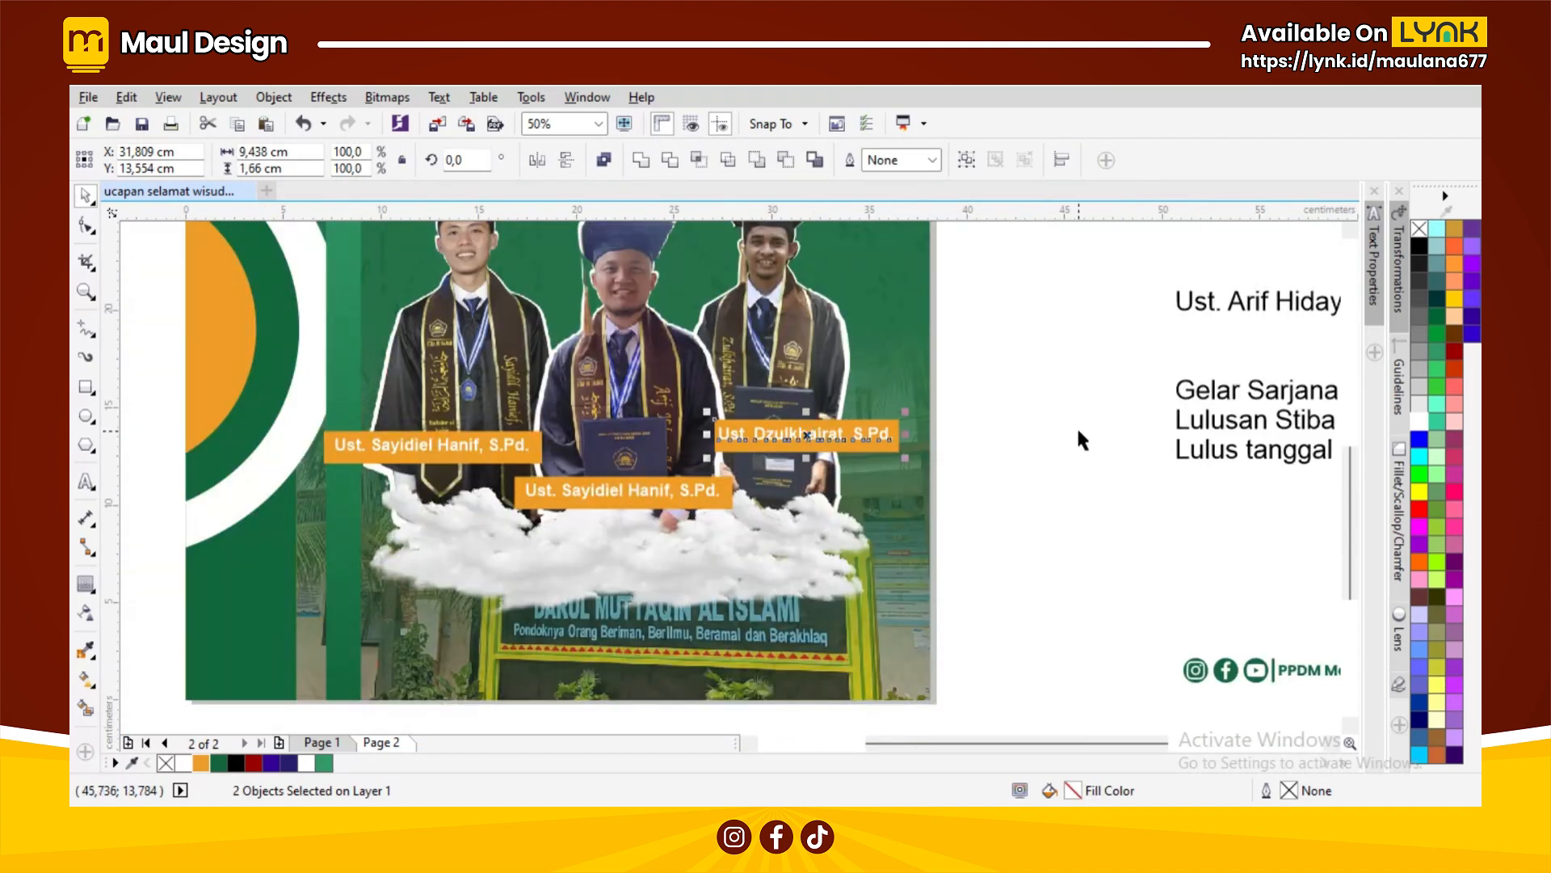
{"action": "left_click", "coordinate": [1076, 428]}
Step: Move the middle graduate's loose name text to the poster's right edge, set it to 24 pt and colour it white
{"action": "left_click", "coordinate": [617, 490]}
{"action": "left_click_drag", "start_coordinate": [1245, 302], "coordinate": [941, 519]}
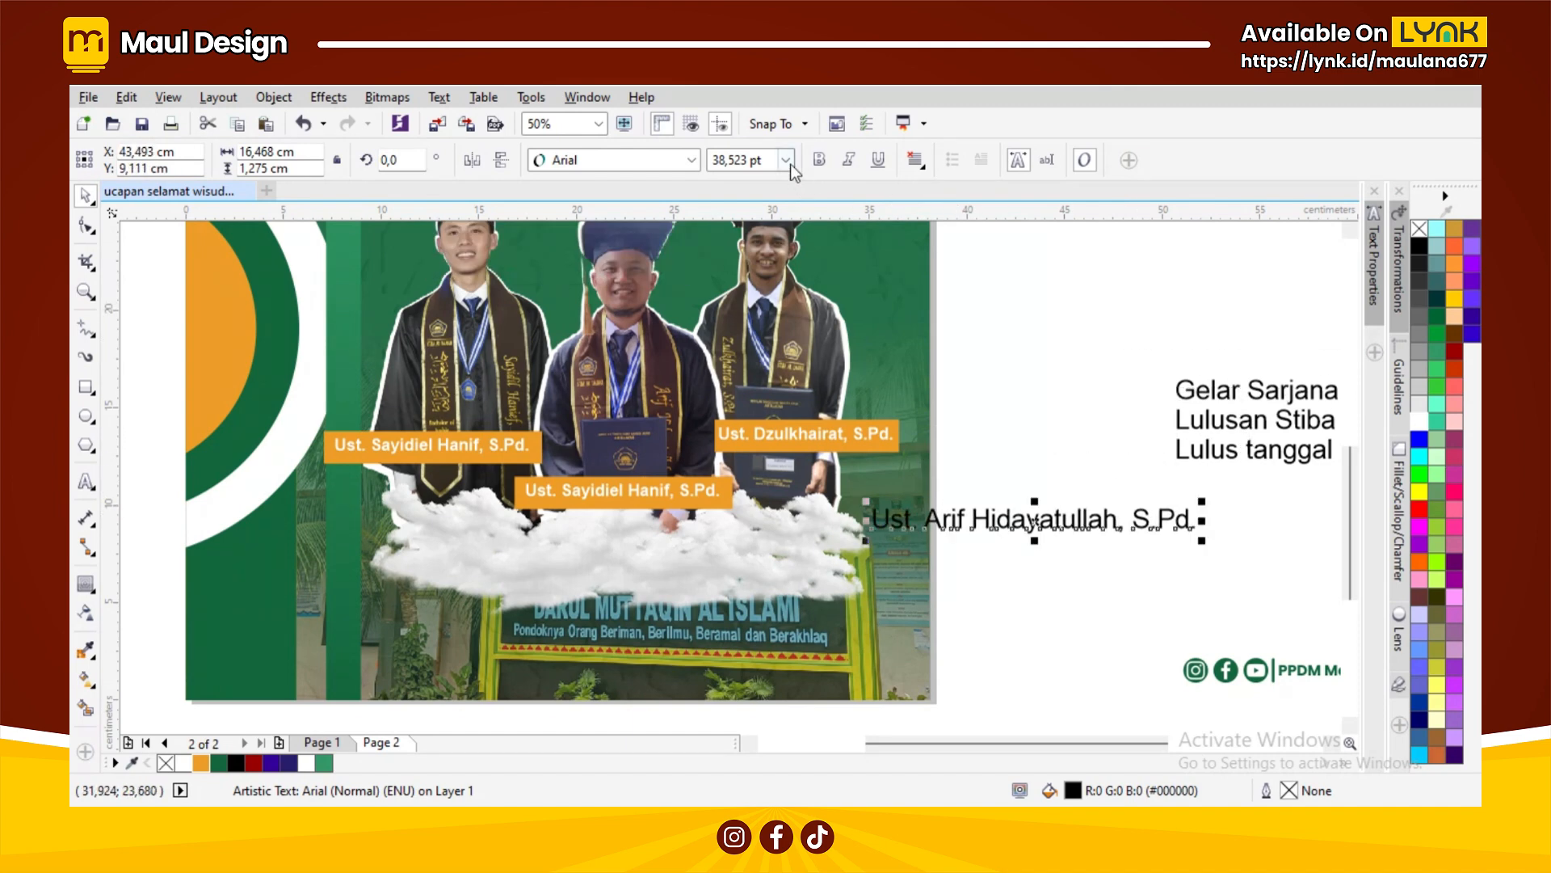
{"action": "left_click", "coordinate": [785, 160]}
{"action": "left_click", "coordinate": [739, 347]}
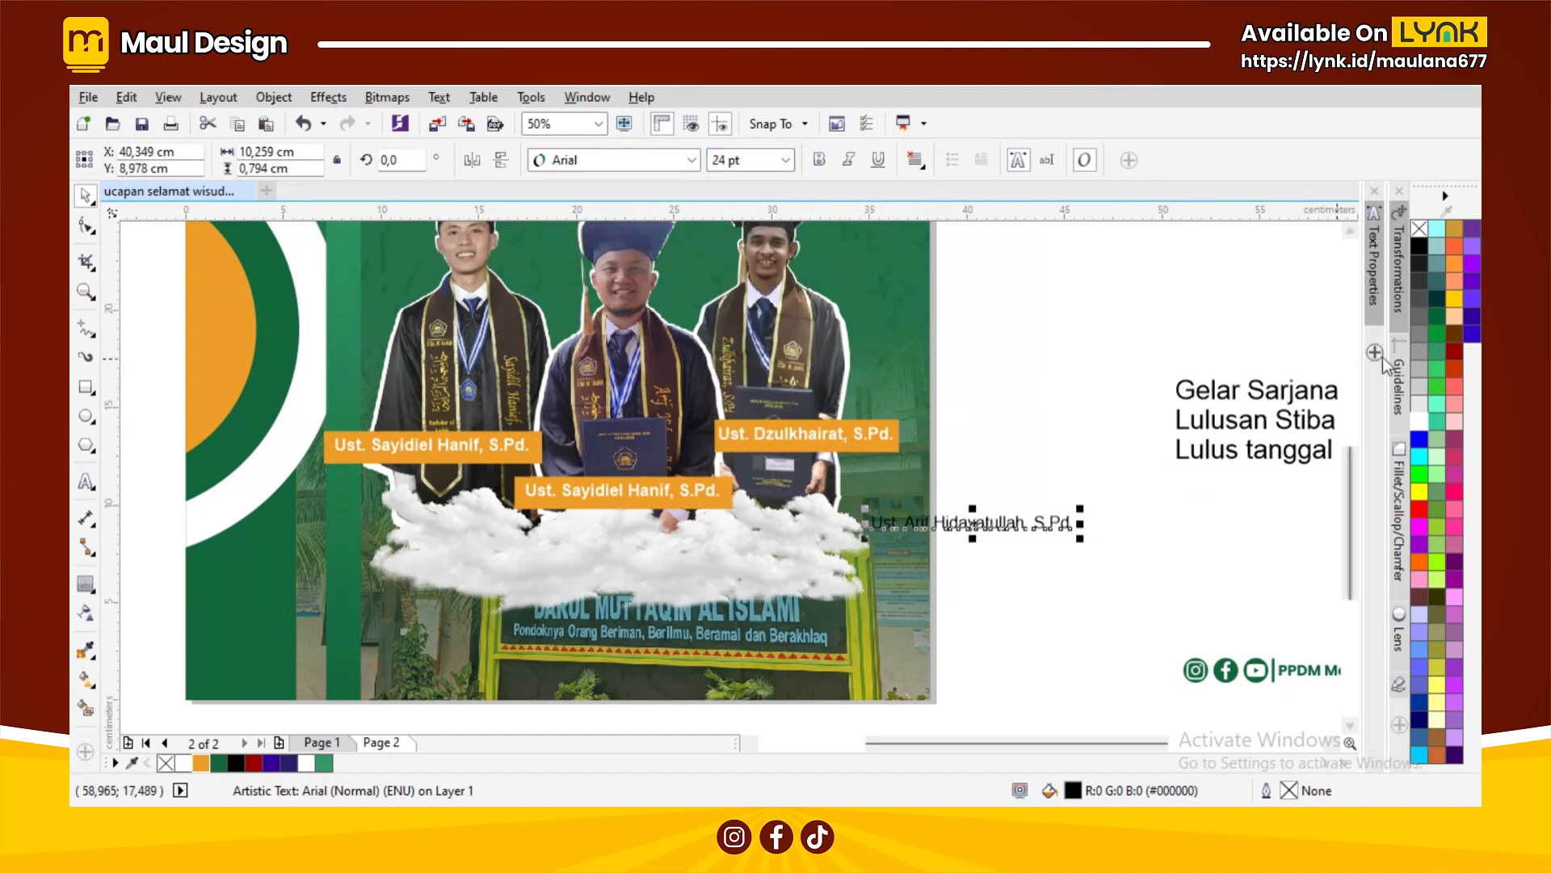
{"action": "left_click", "coordinate": [1419, 418]}
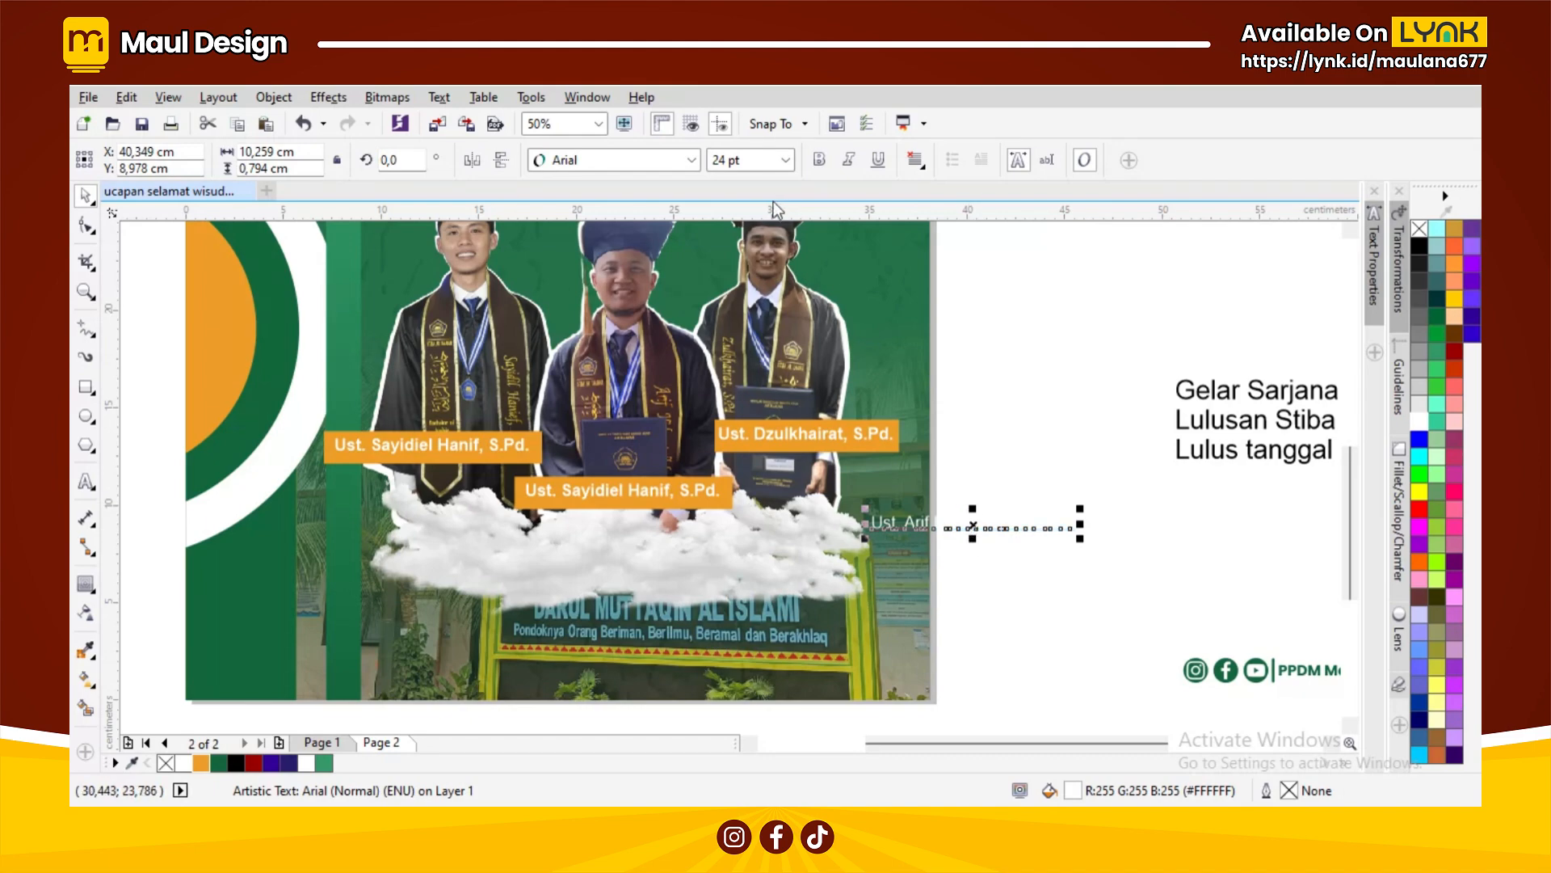
{"action": "left_click", "coordinate": [656, 488]}
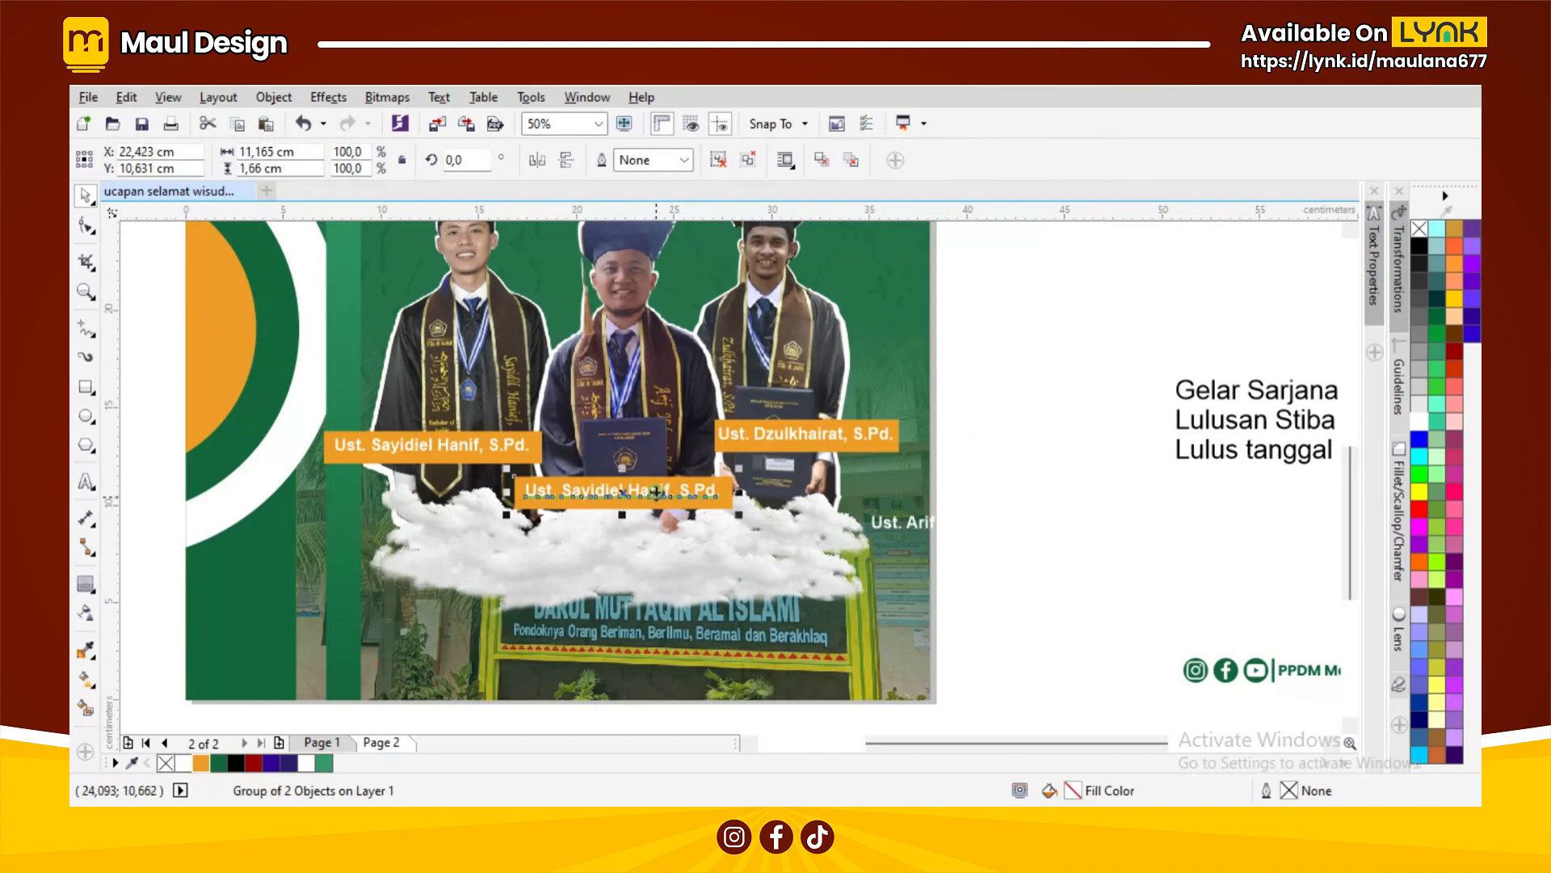
{"action": "left_click", "coordinate": [1055, 456]}
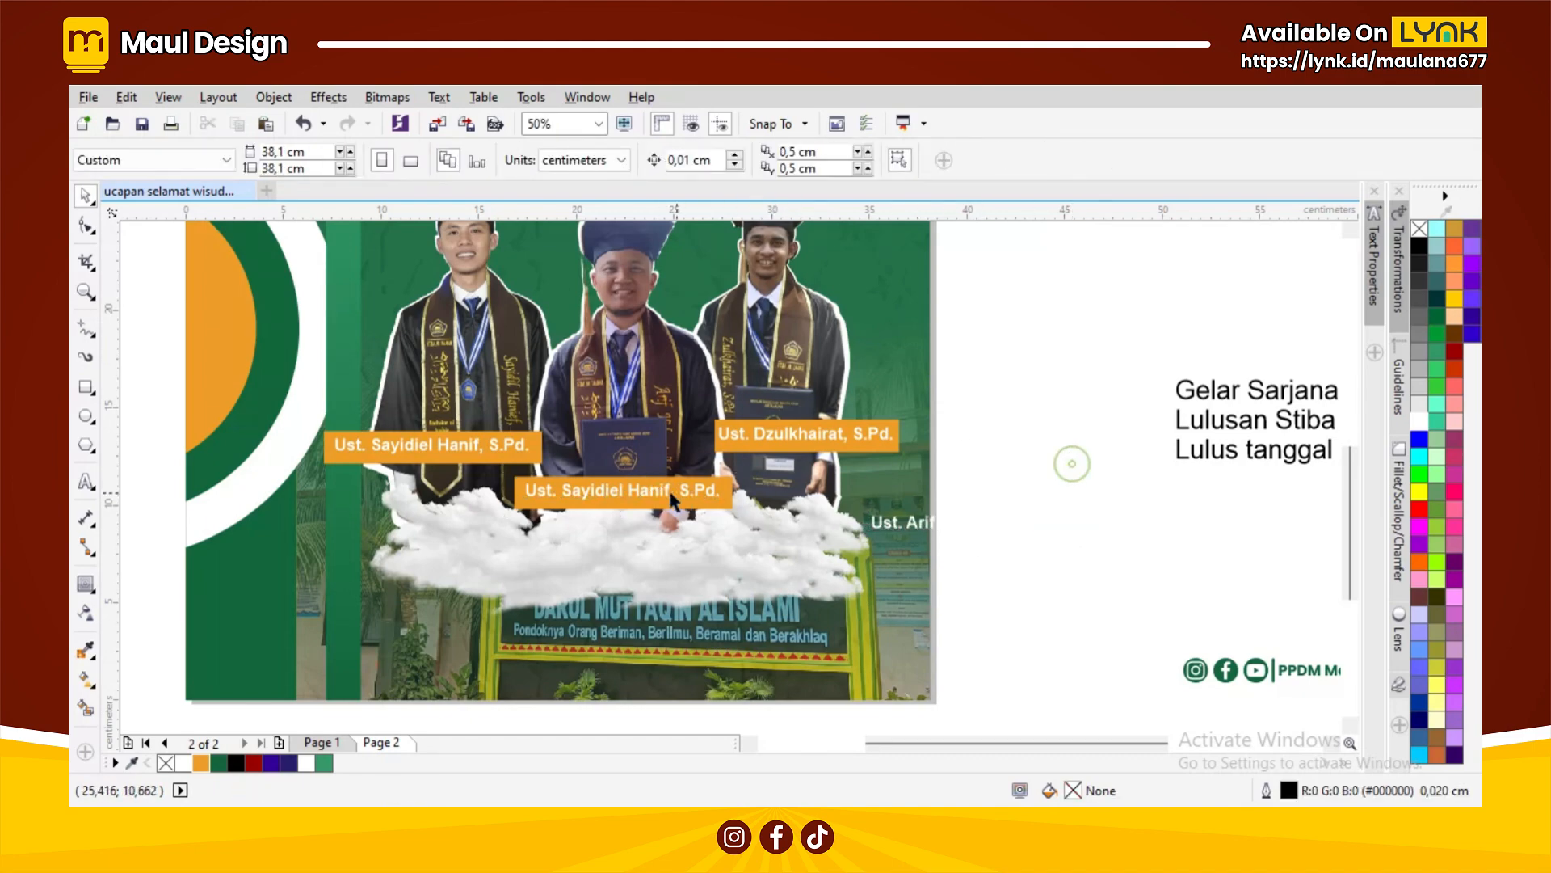